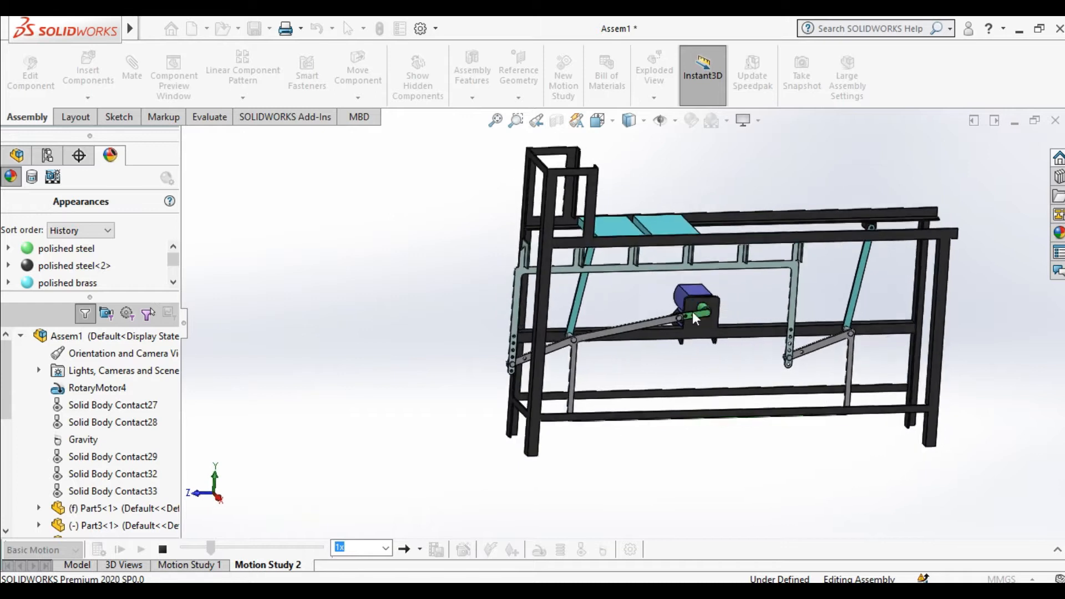
scroll(696, 305, "down", 3)
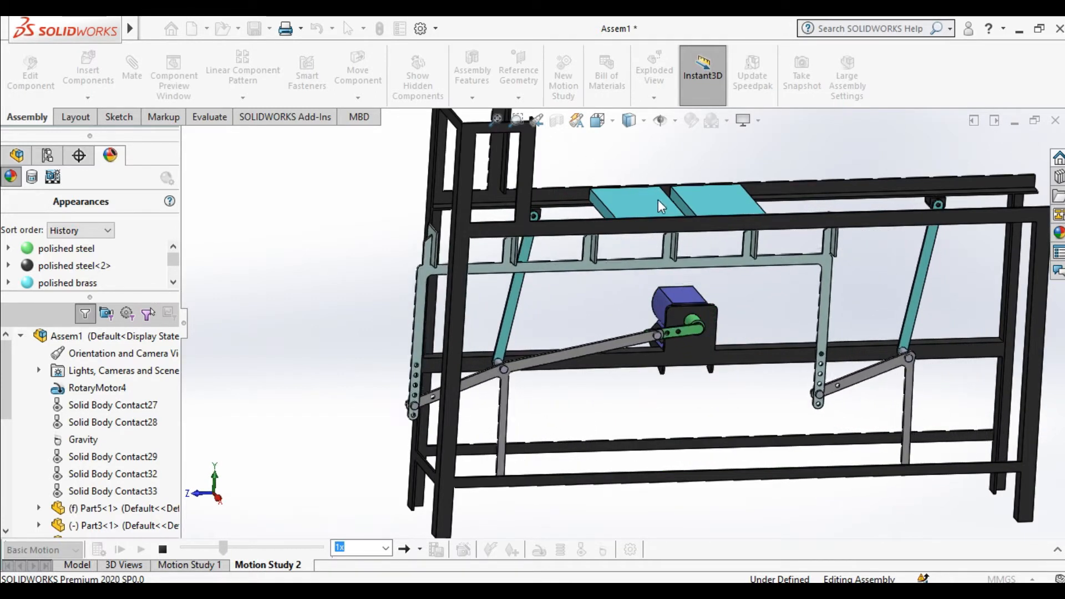
scroll(777, 275, "up", 3)
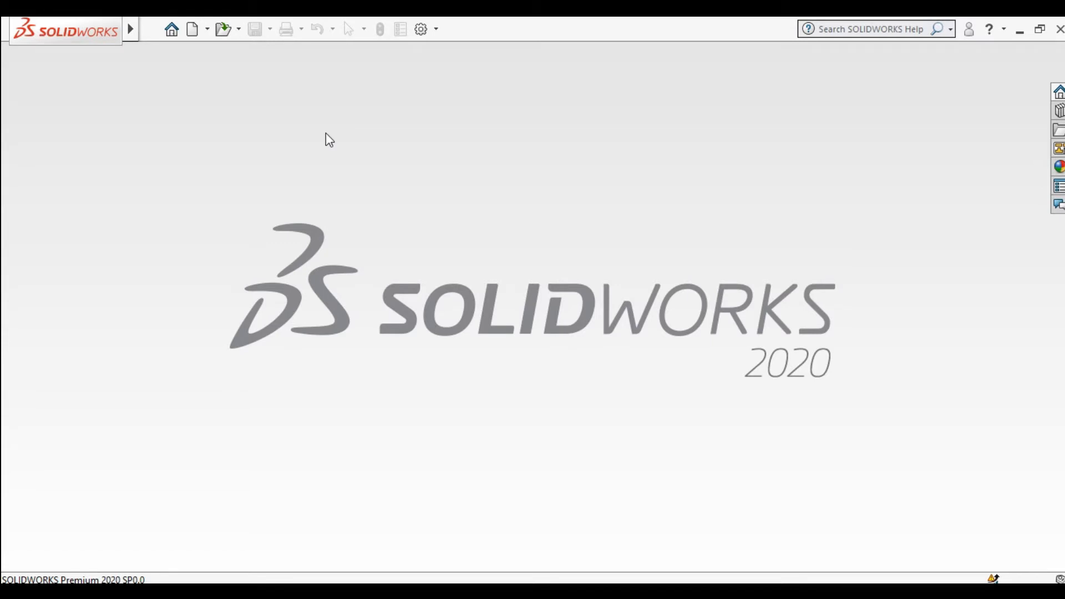
Step: Create a new assembly and place the frame component Part5 from the box shift conveyor folder
left_click(191, 28)
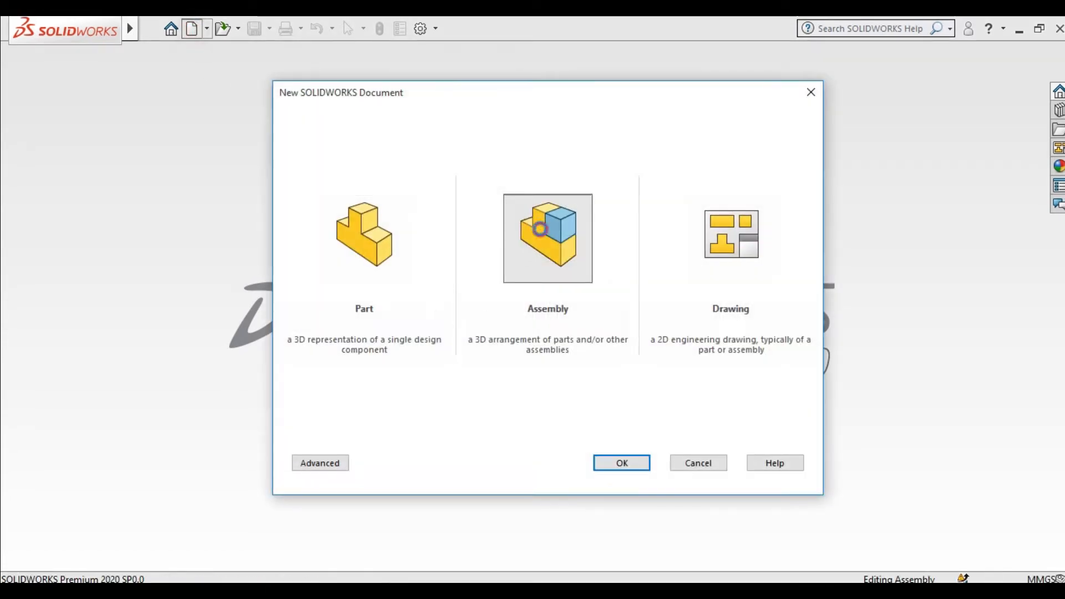
double_click(540, 229)
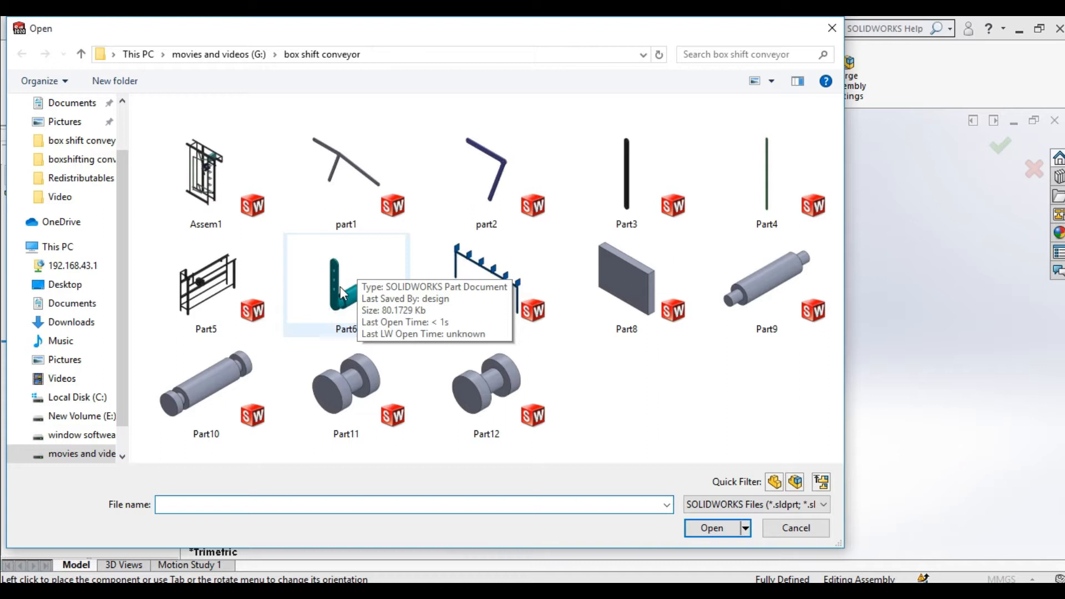
left_click(216, 293)
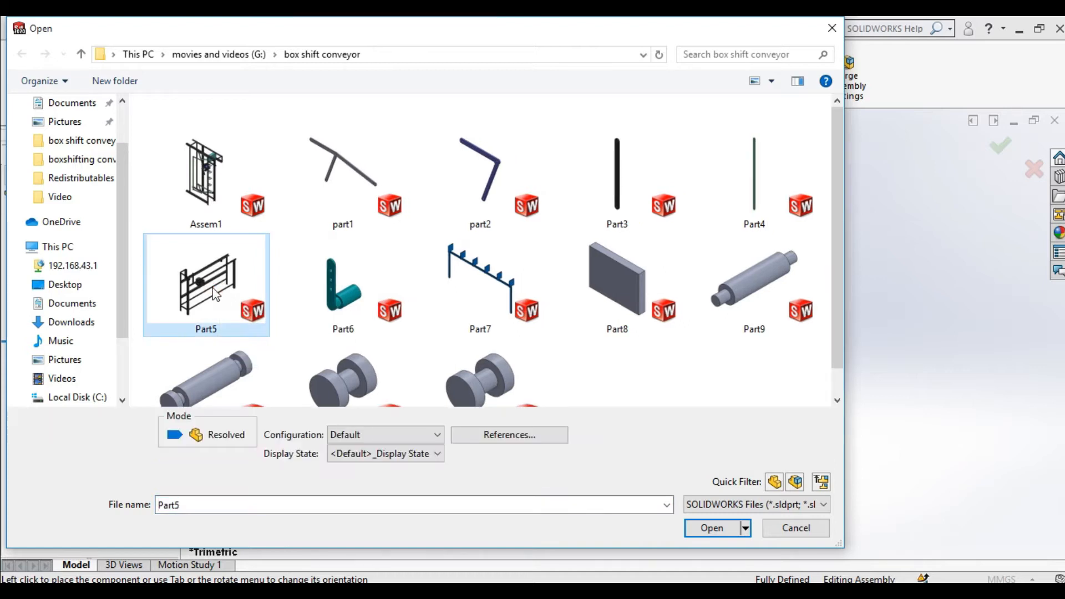
double_click(217, 292)
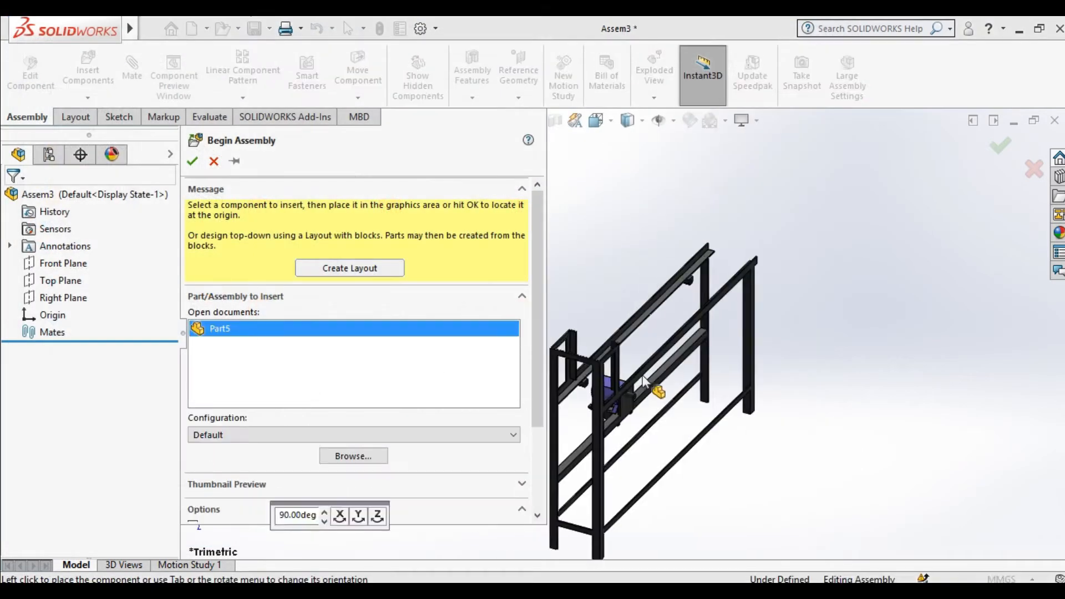
left_click(654, 371)
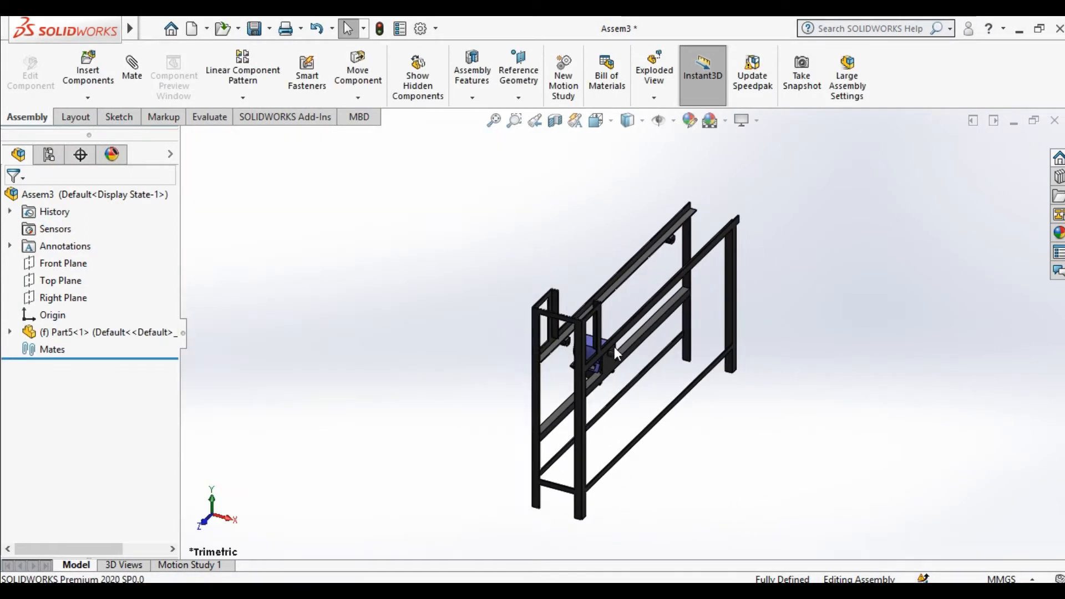
Step: Inspect the placed frame from several angles and check the Float option available for Part5
scroll(614, 346, "down", 5)
middle_click_drag(634, 345, 604, 312)
scroll(603, 310, "up", 4)
scroll(556, 268, "down", 4)
right_click(559, 270)
left_click(522, 330)
scroll(529, 292, "up", 3)
scroll(529, 291, "up", 2)
middle_click_drag(560, 320, 540, 350)
scroll(557, 342, "down", 4)
right_click(558, 305)
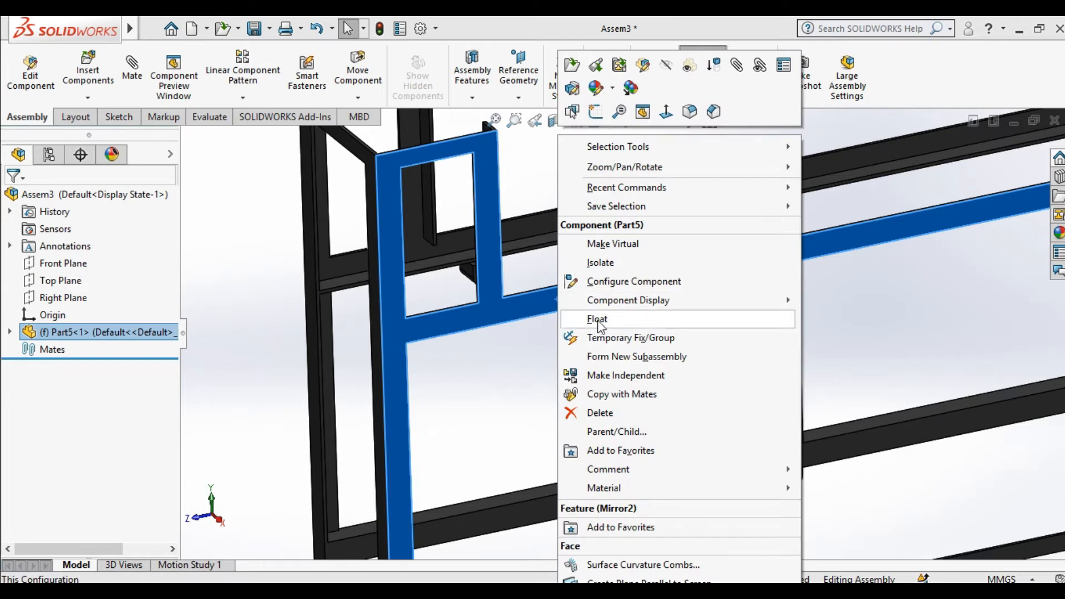
left_click(515, 350)
scroll(590, 380, "up", 5)
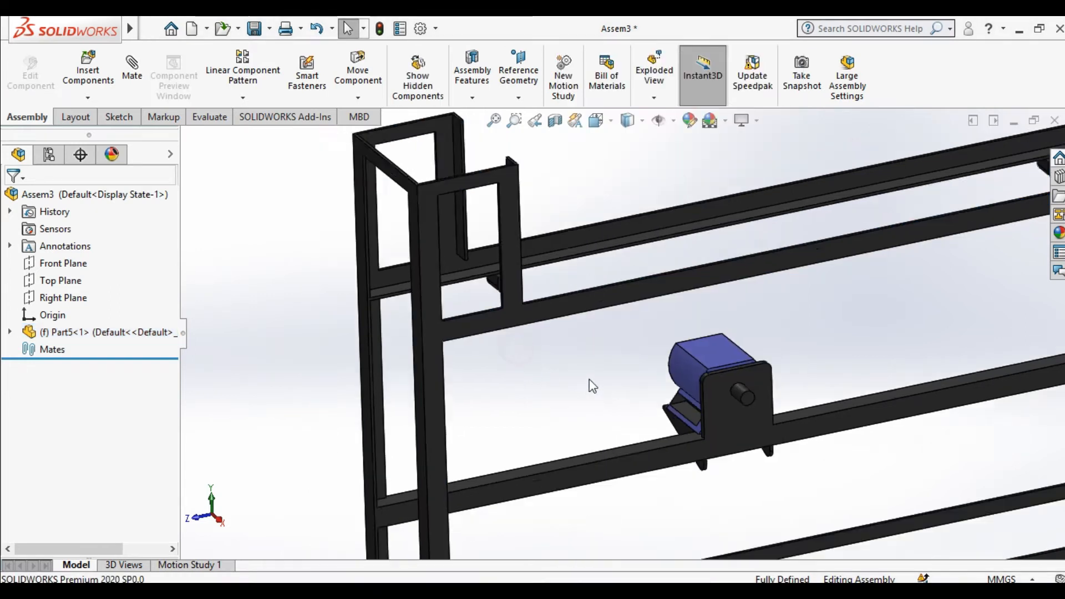
middle_click_drag(601, 375, 582, 360)
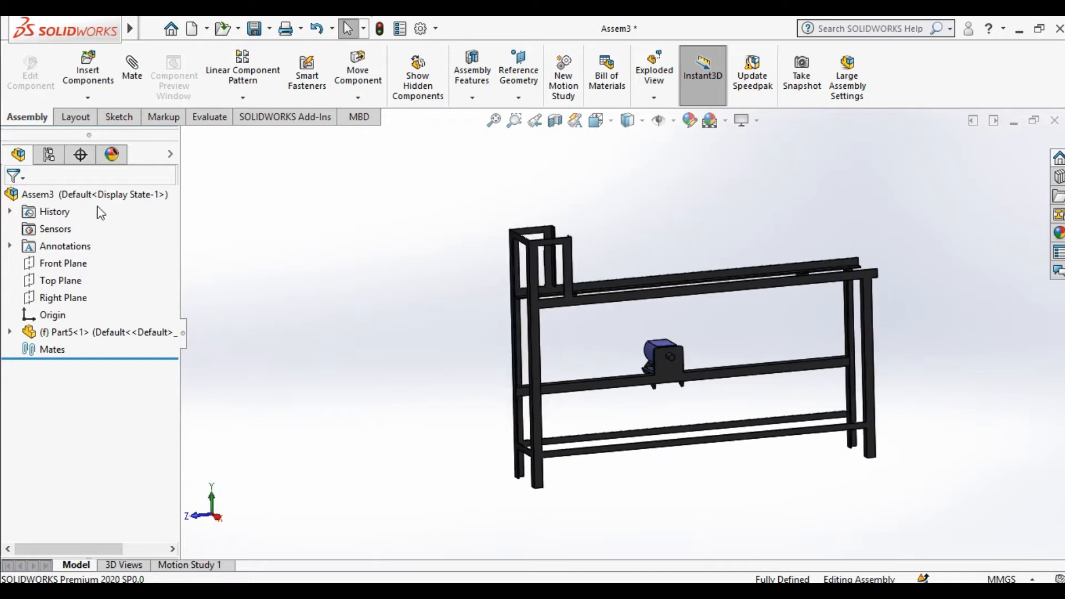
Step: Insert the crank component Part6 and place it next to the motor bracket on the frame
left_click(87, 89)
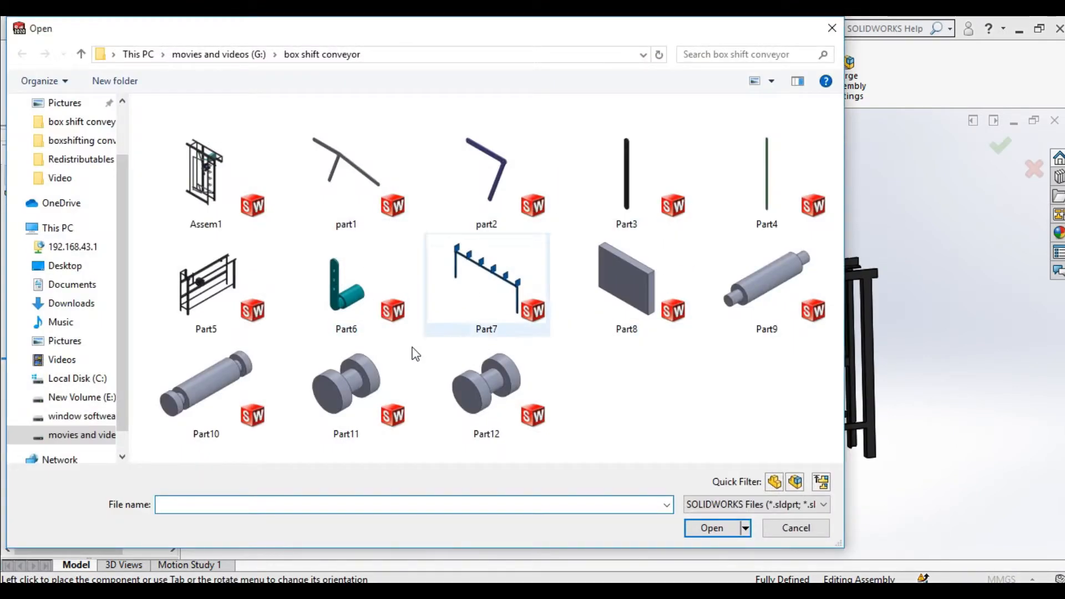
double_click(345, 321)
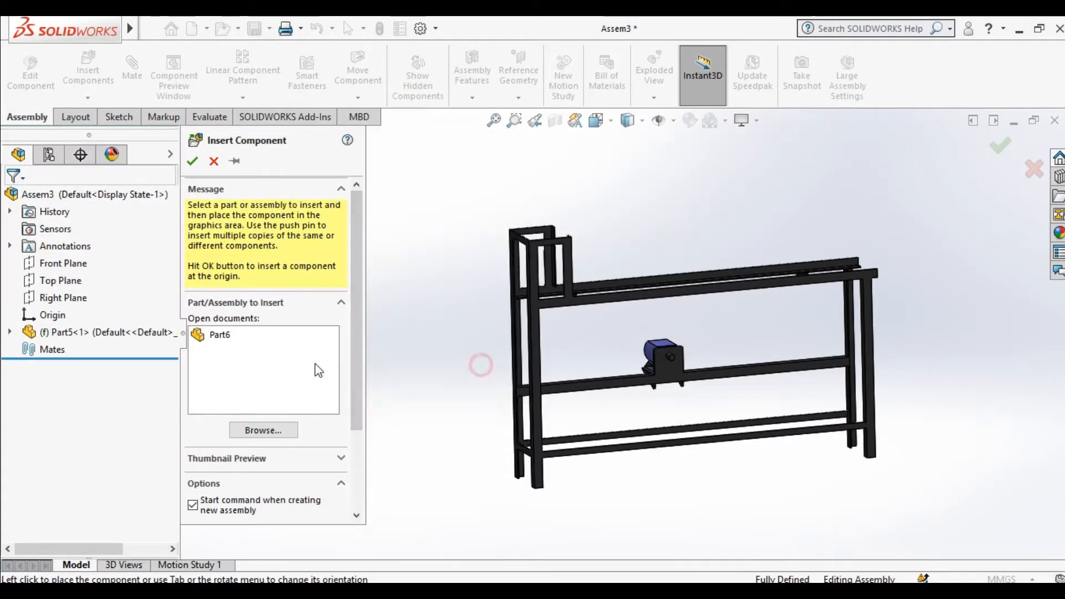
left_click(264, 430)
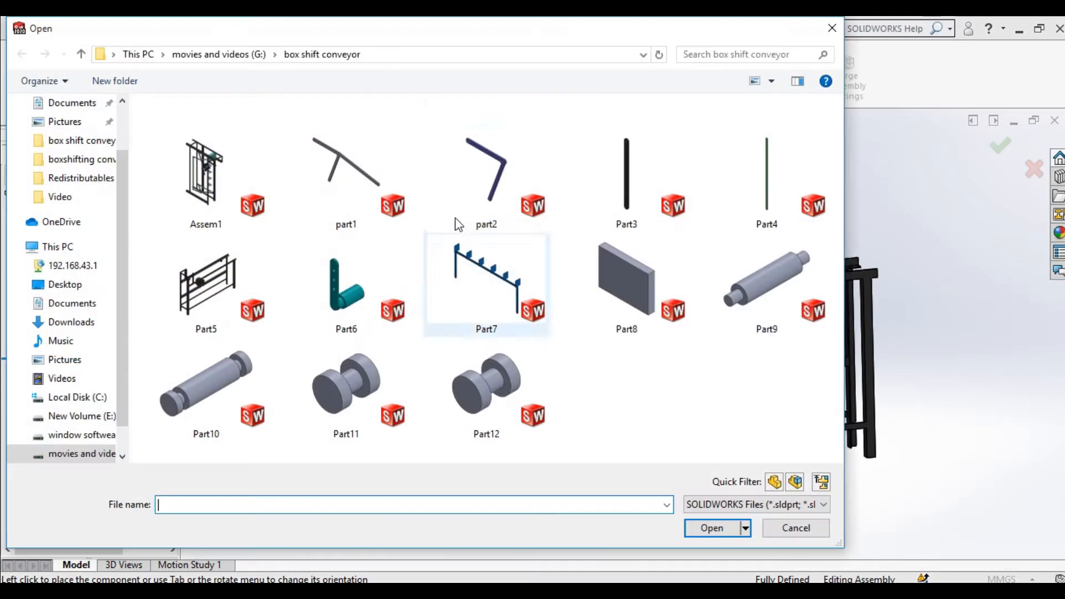
double_click(352, 288)
left_click(683, 355)
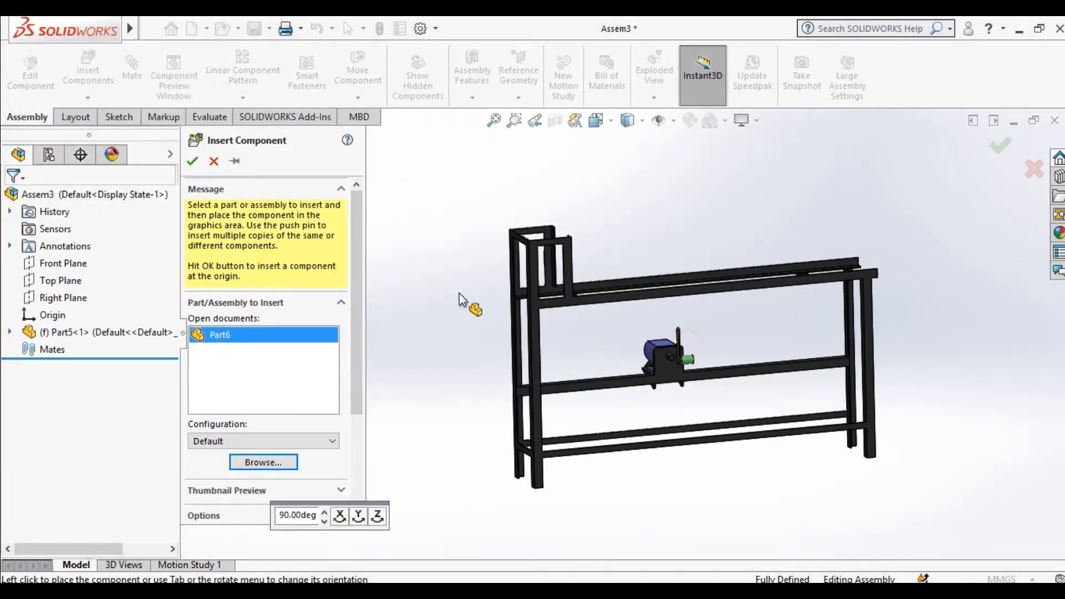
Step: Add a concentric mate between the crank's cylindrical hub and the motor shaft, flipping the alignment so the hub opening faces the motor
left_click(132, 70)
scroll(647, 334, "down", 6)
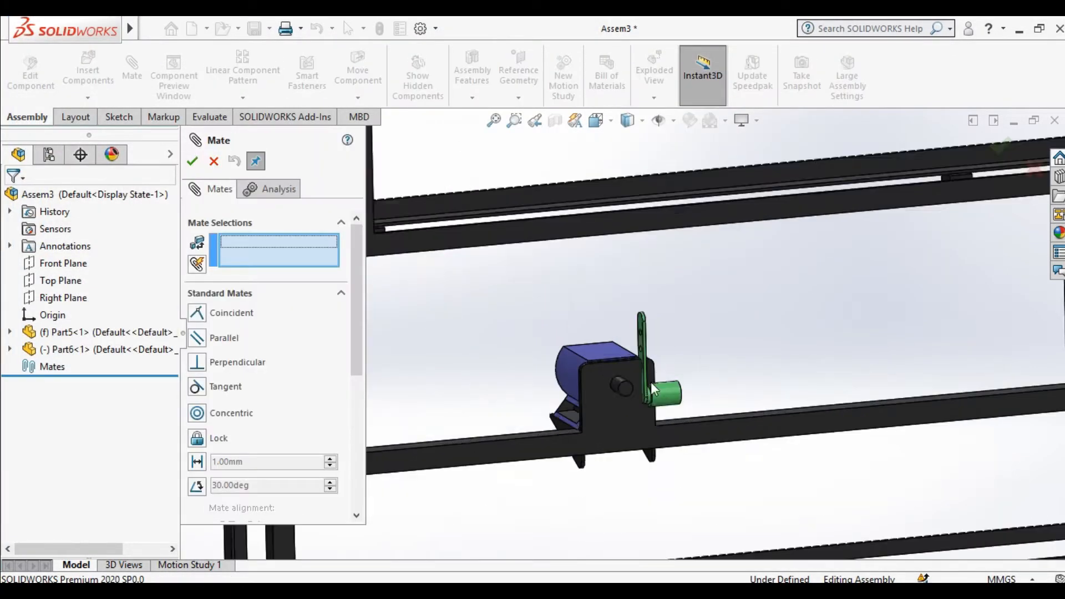
left_click(671, 367)
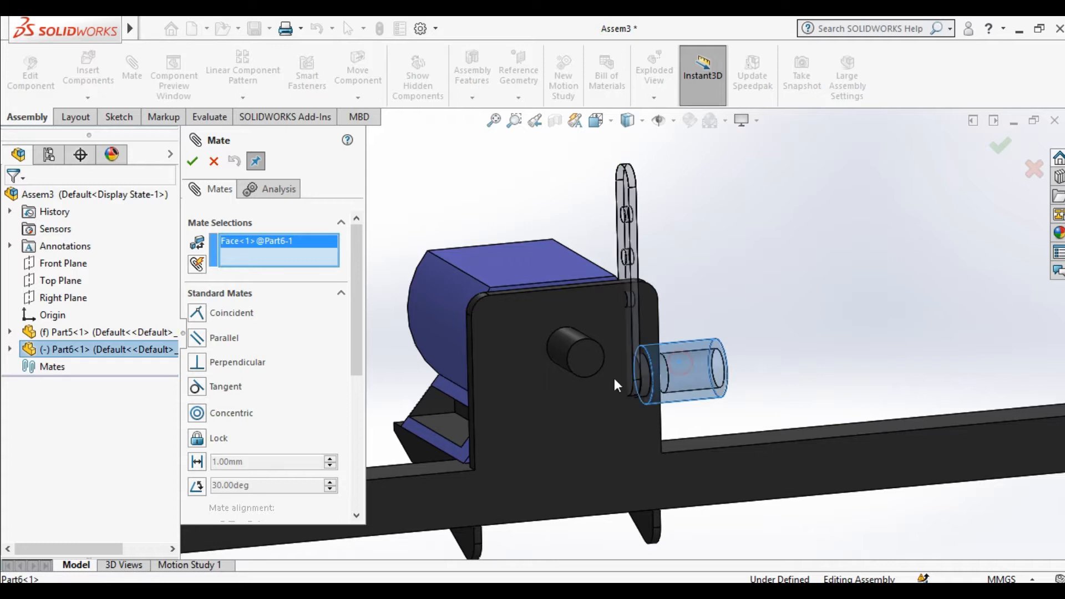
left_click(559, 337)
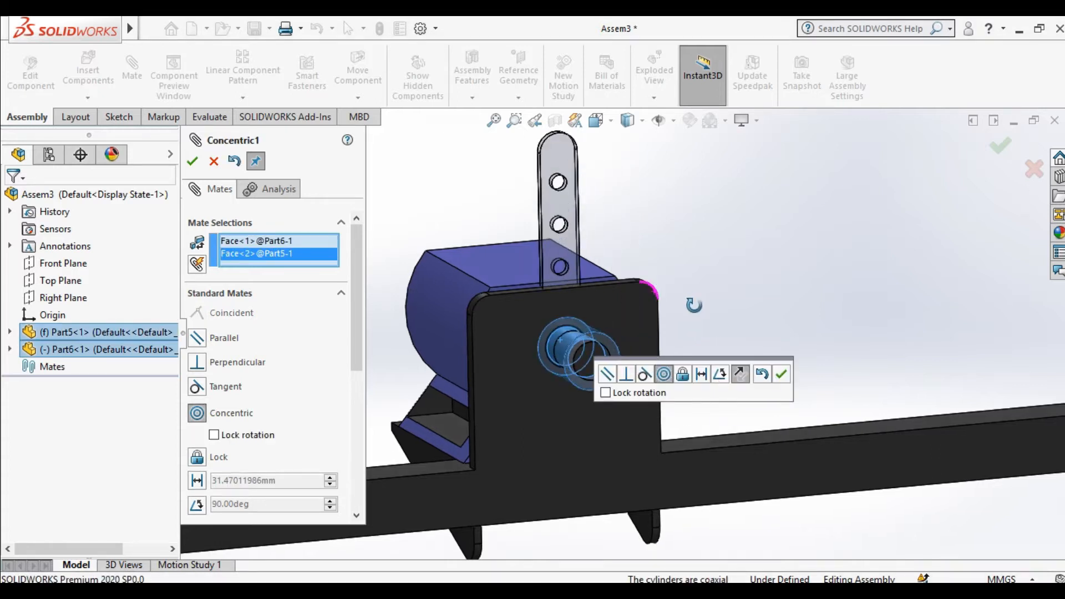
middle_click_drag(729, 390, 640, 356)
scroll(654, 366, "down", 2)
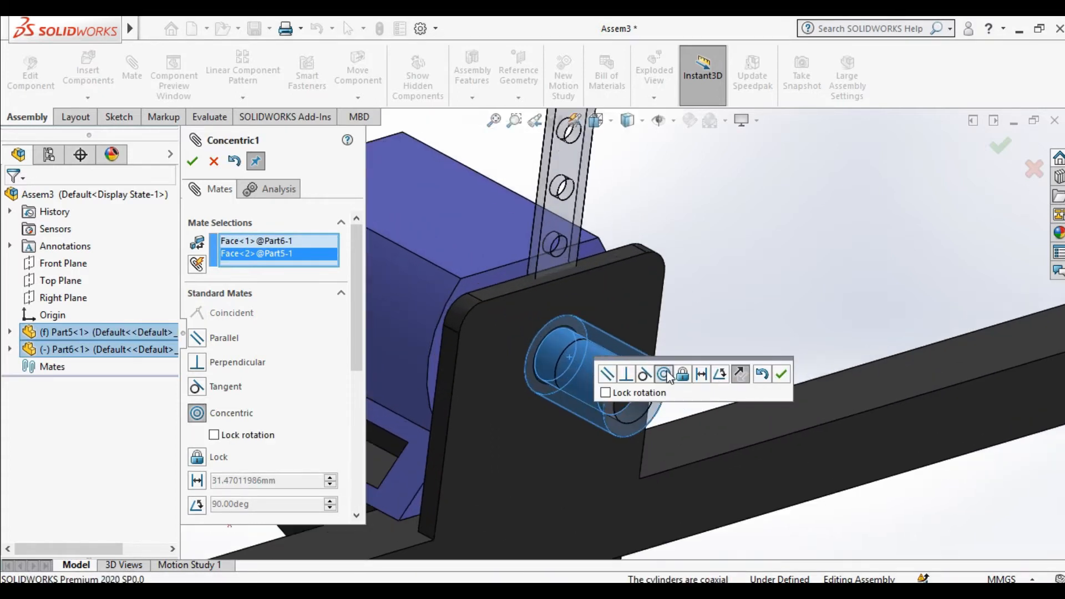
left_click(730, 376)
left_click(781, 374)
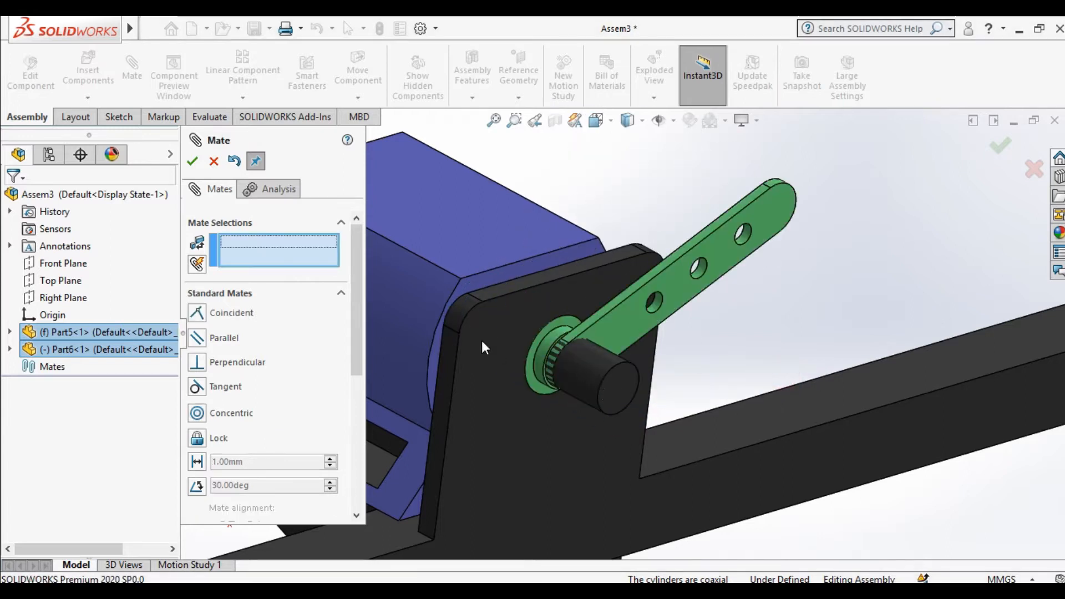
left_click(192, 161)
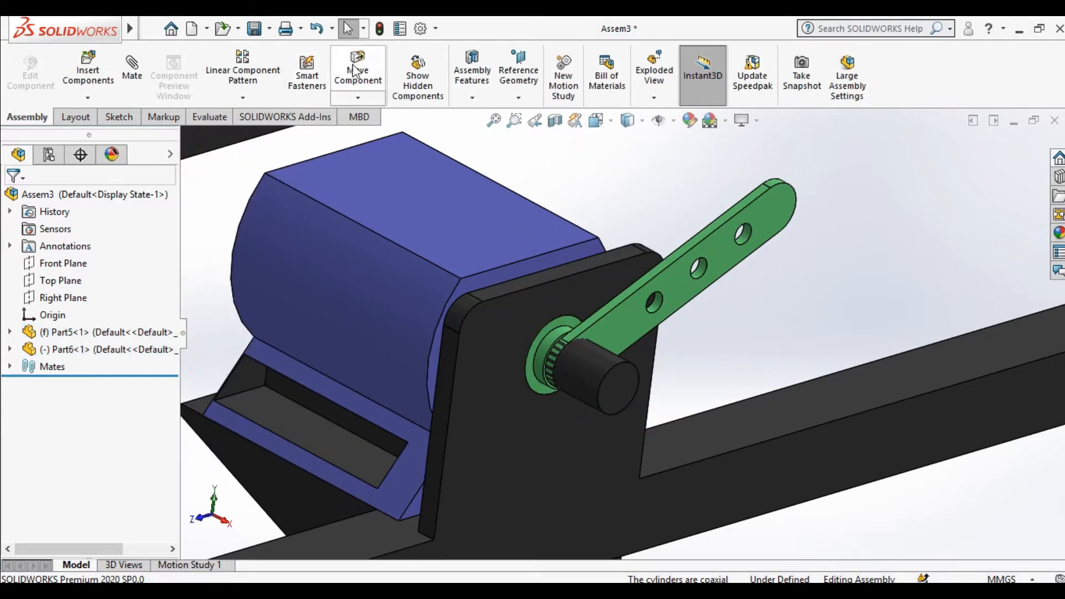
Step: Move the crank along the motor shaft's axis until it is clear of the shaft end
left_click(358, 72)
left_click_drag(720, 239, 987, 416)
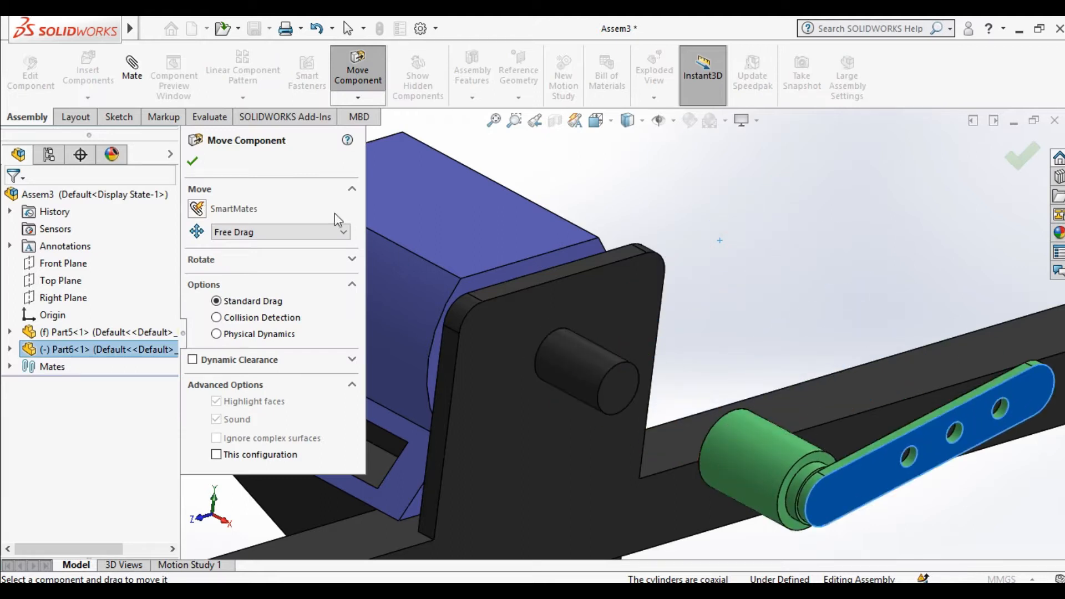
left_click(192, 161)
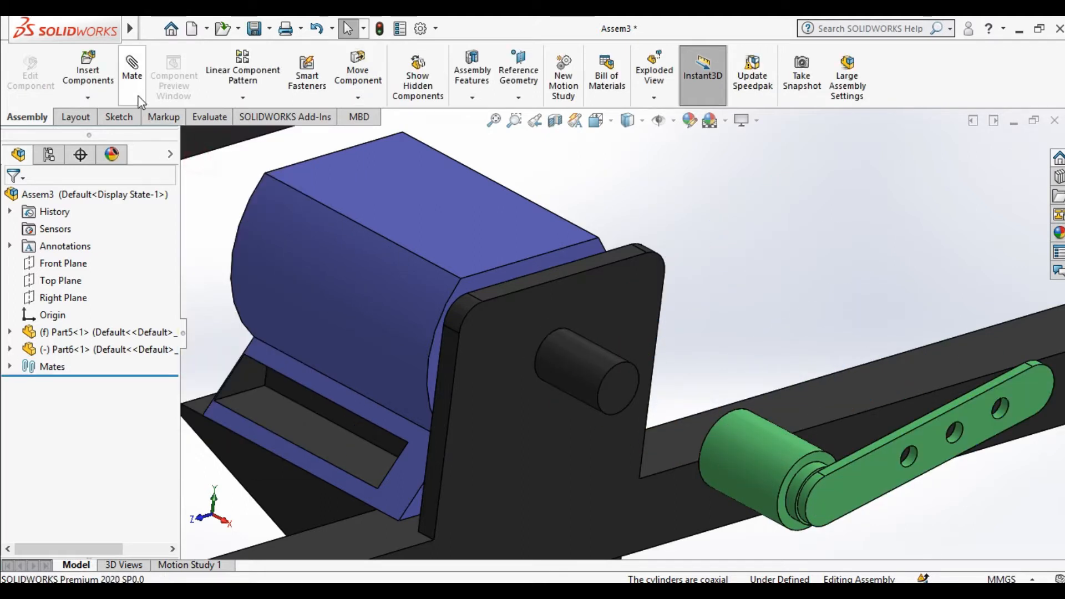
Step: Add a coincident mate between the motor shaft's end face and the inner face of the crank hub
left_click(132, 66)
left_click(616, 394)
middle_click_drag(620, 393, 747, 455)
scroll(723, 425, "down", 5)
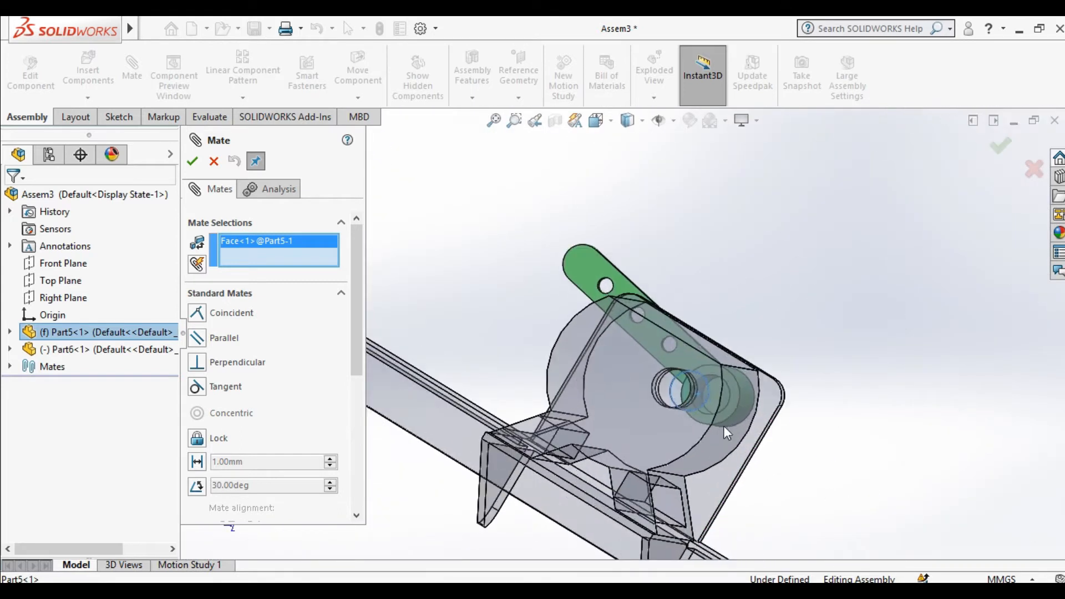
left_click(698, 348)
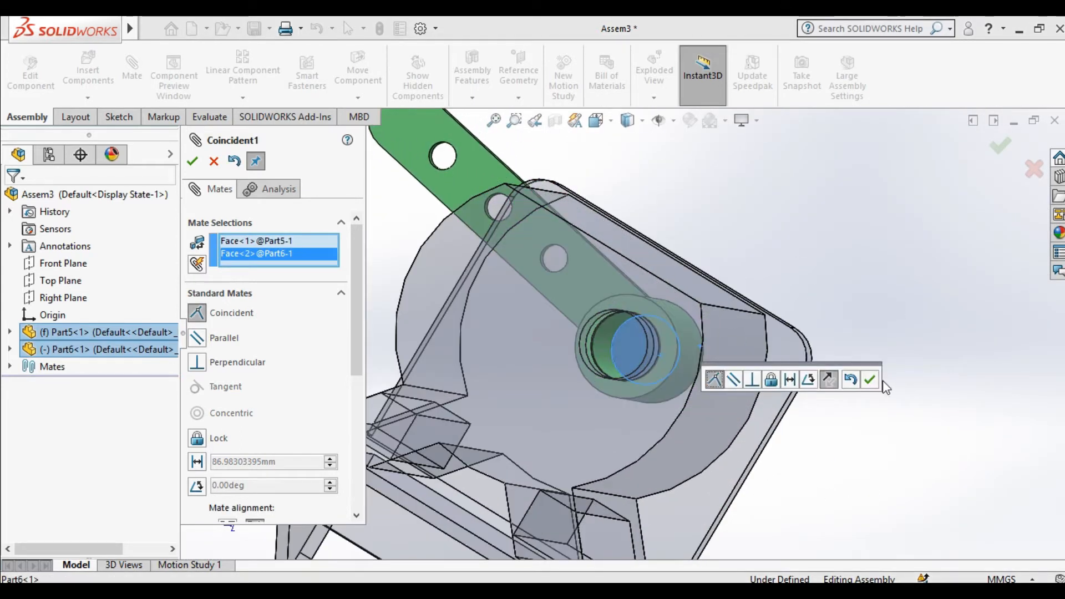
left_click(869, 382)
scroll(868, 383, "up", 3)
middle_click_drag(868, 383, 620, 338)
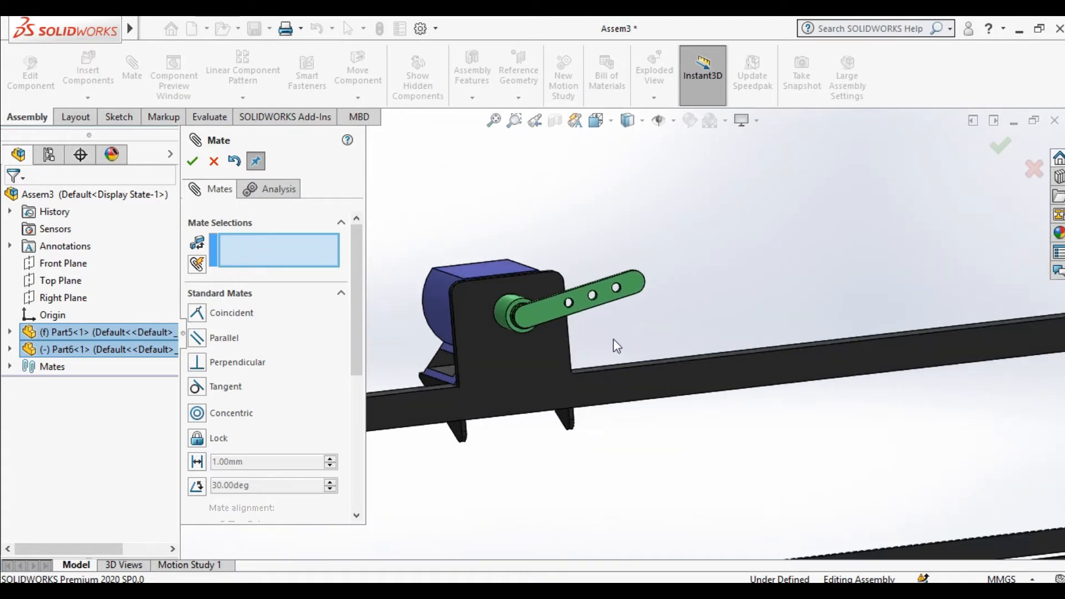
left_click(191, 162)
Step: Rotate the crank arm about the motor shaft until it points downward
left_click(349, 84)
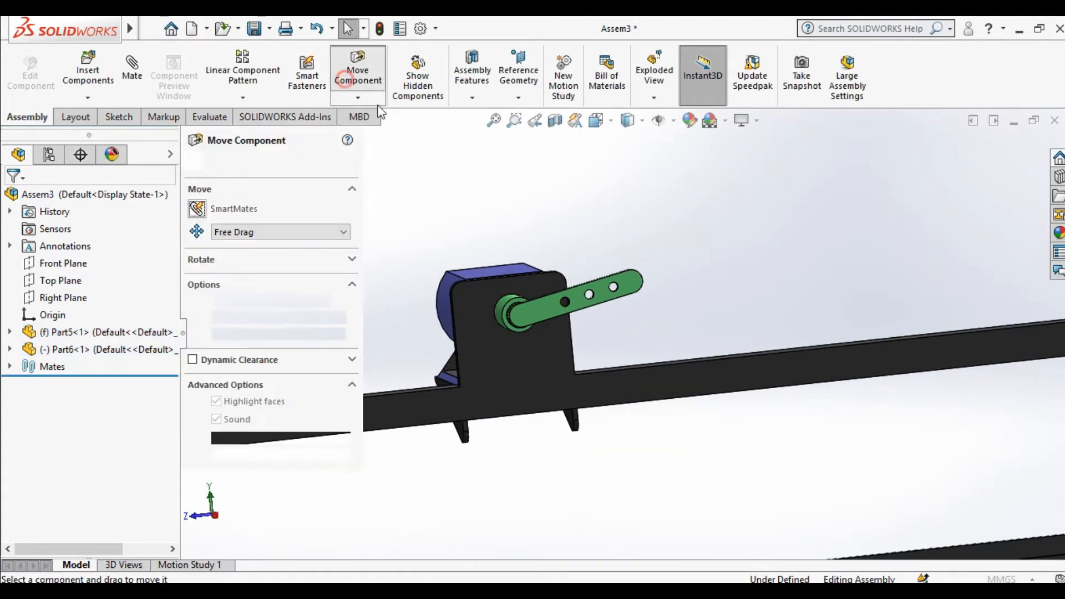
scroll(638, 286, "down", 4)
left_click_drag(579, 278, 574, 227)
scroll(466, 319, "up", 3)
scroll(467, 319, "down", 4)
left_click_drag(834, 273, 765, 532)
left_click(193, 161)
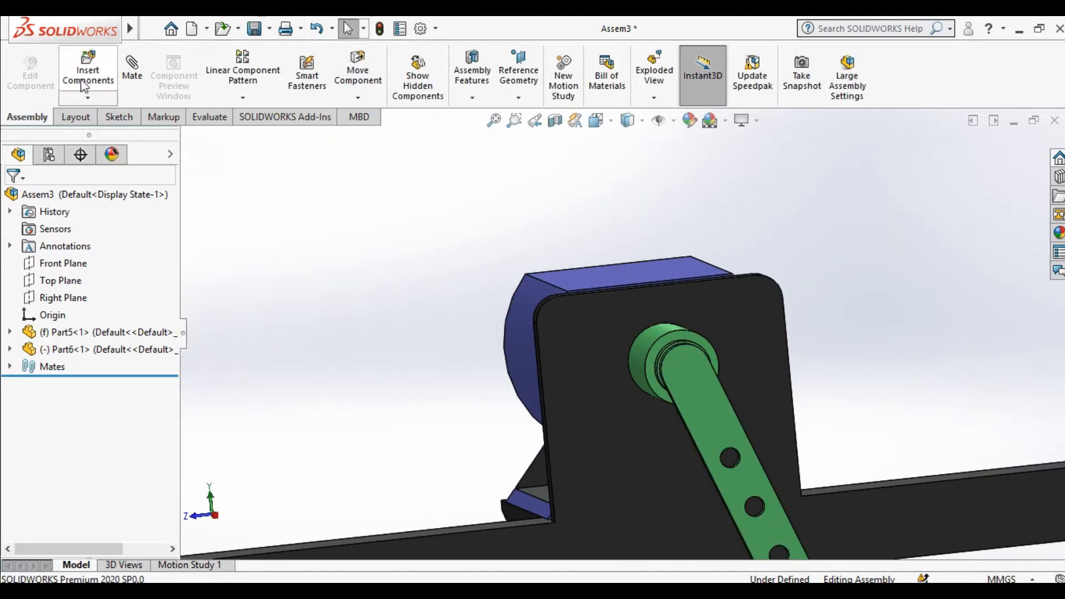
Step: Insert the branched link component part1 and place it near the crank
left_click(88, 72)
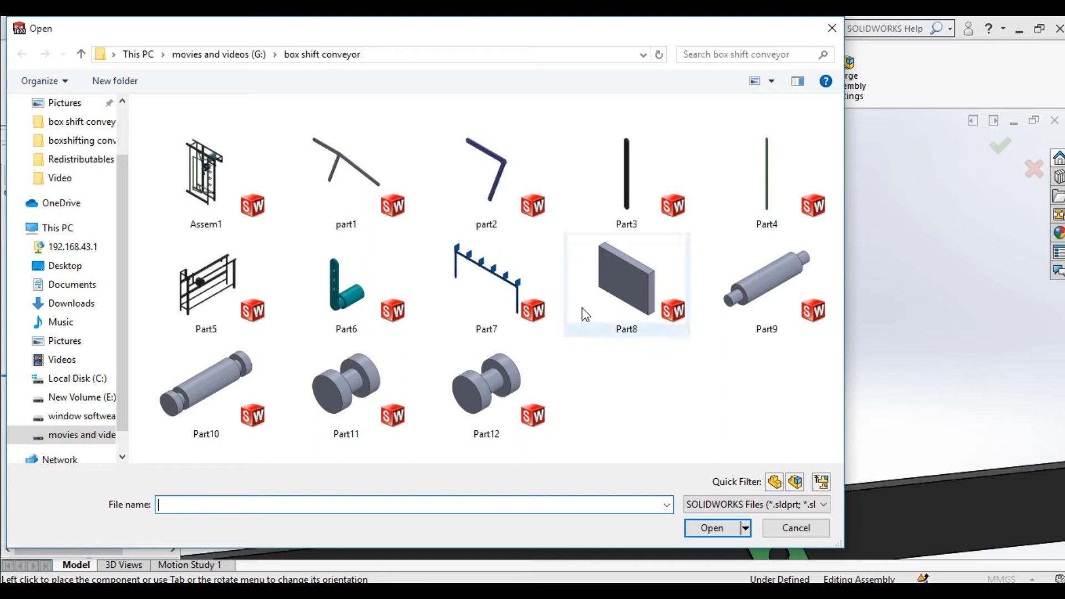
double_click(345, 171)
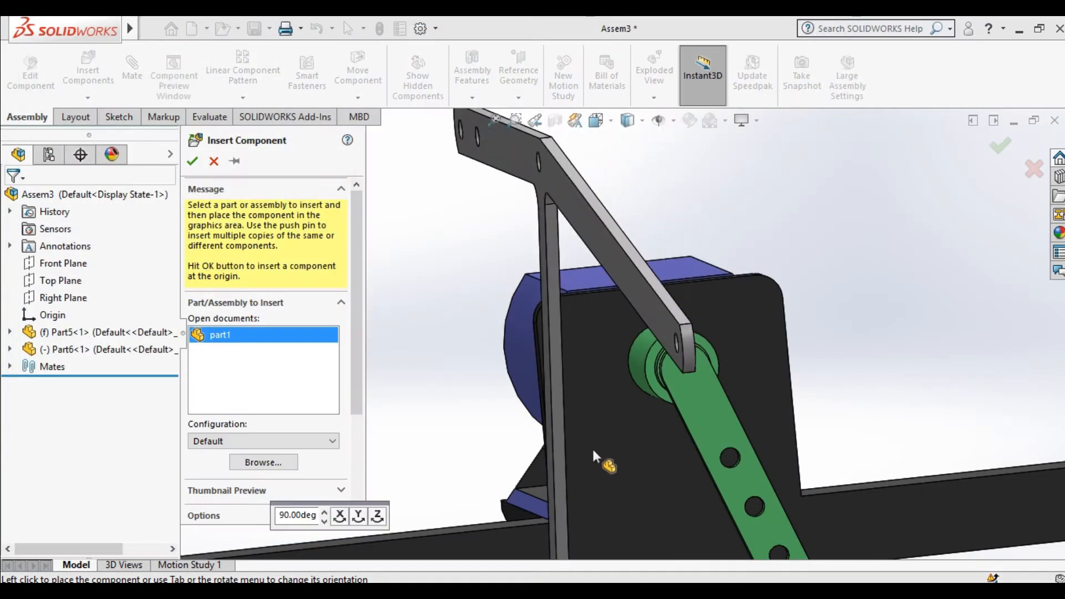
left_click(561, 440)
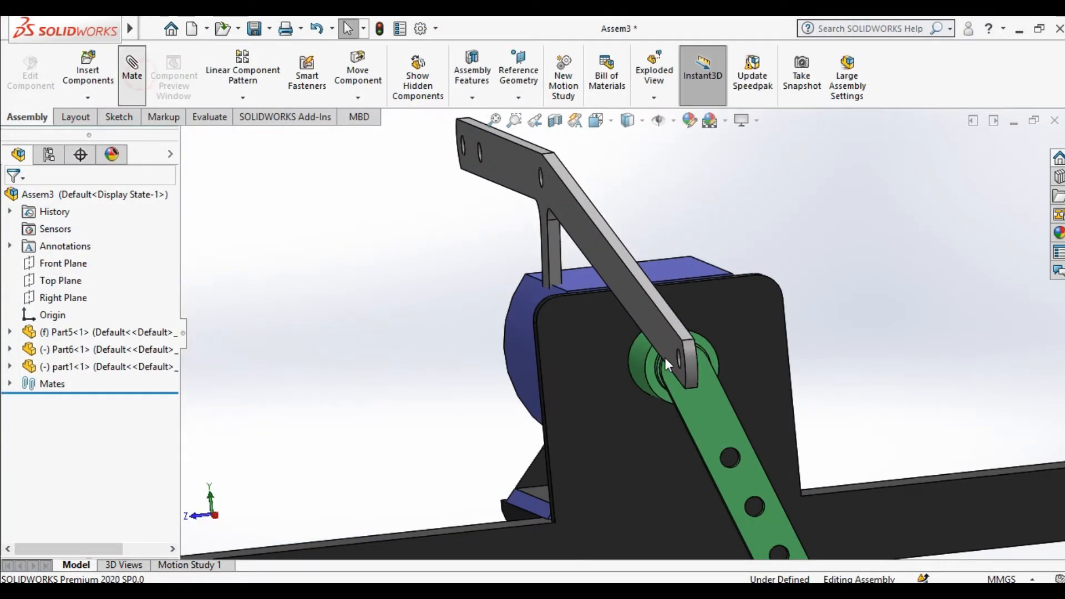
Step: Add a concentric mate between part1's long-arm end hole and the outermost hole of the crank arm
middle_click_drag(669, 350, 688, 366)
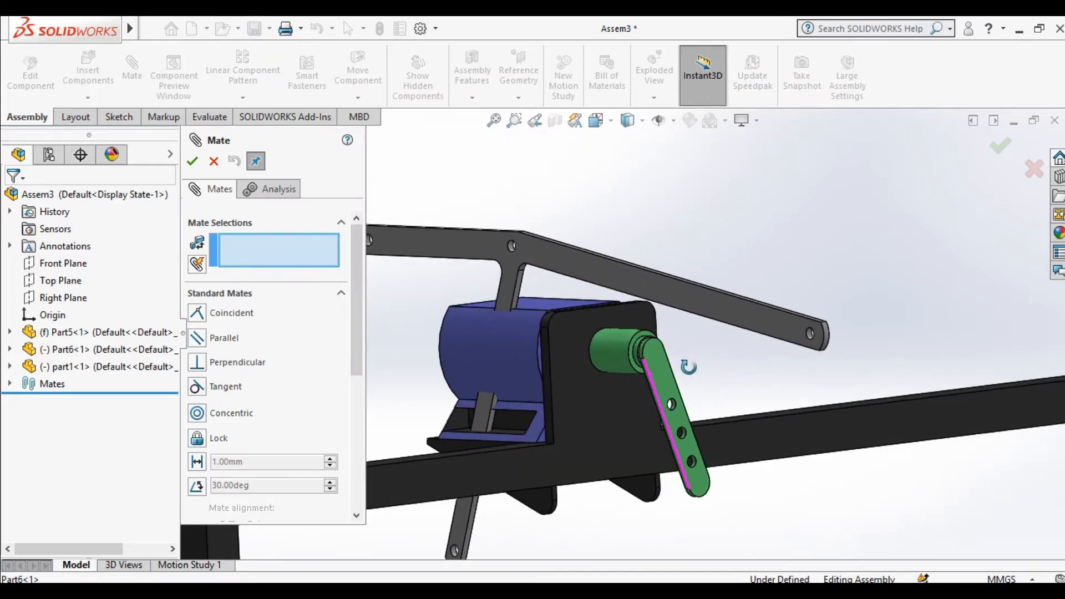
scroll(801, 352, "down", 5)
left_click(735, 289)
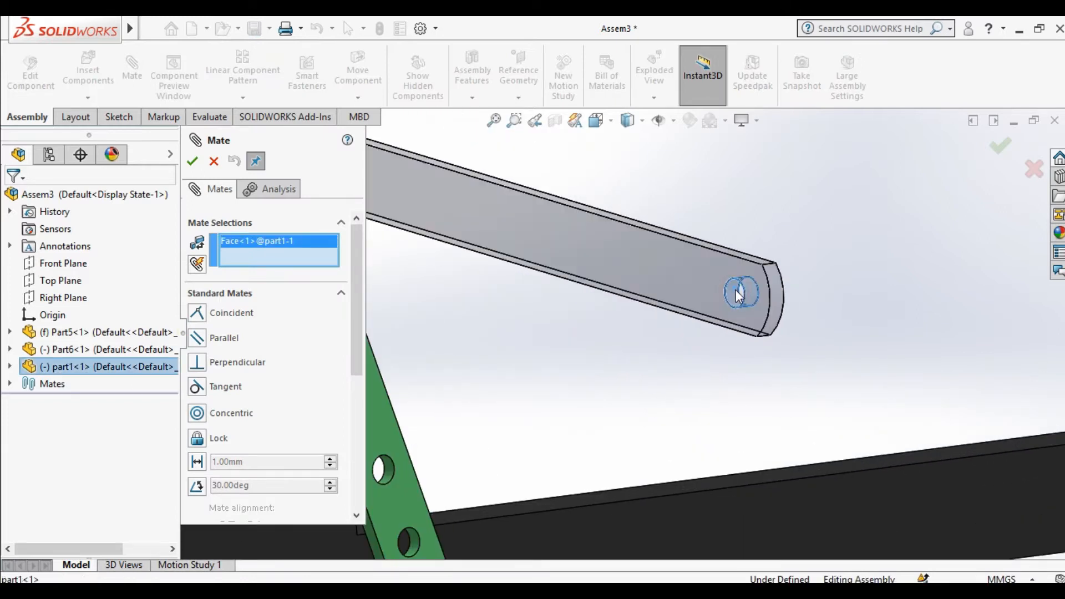
scroll(600, 413, "up", 3)
scroll(536, 438, "down", 5)
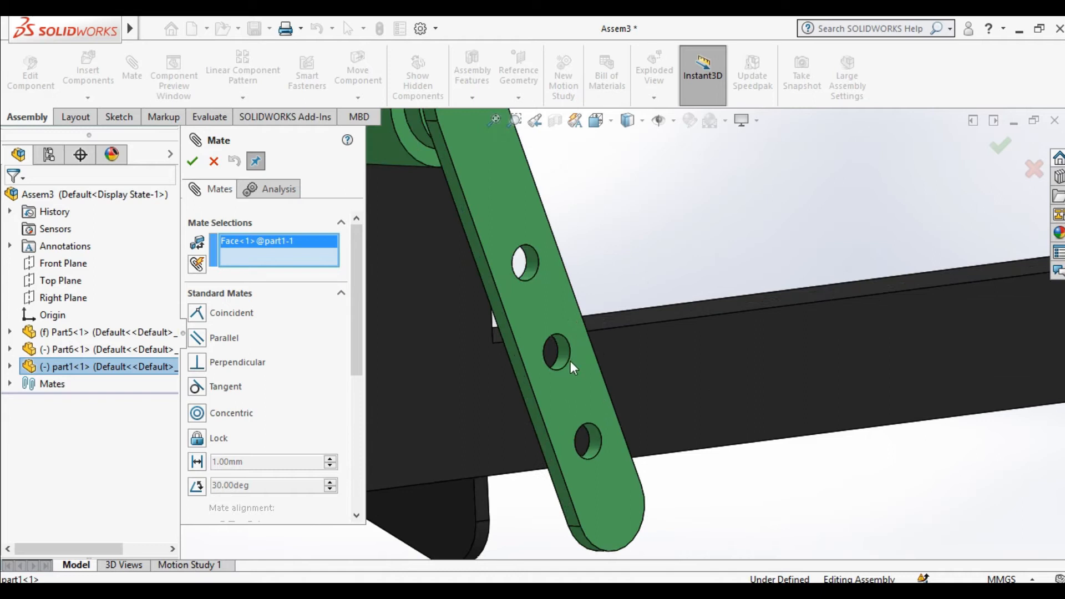
left_click(594, 438)
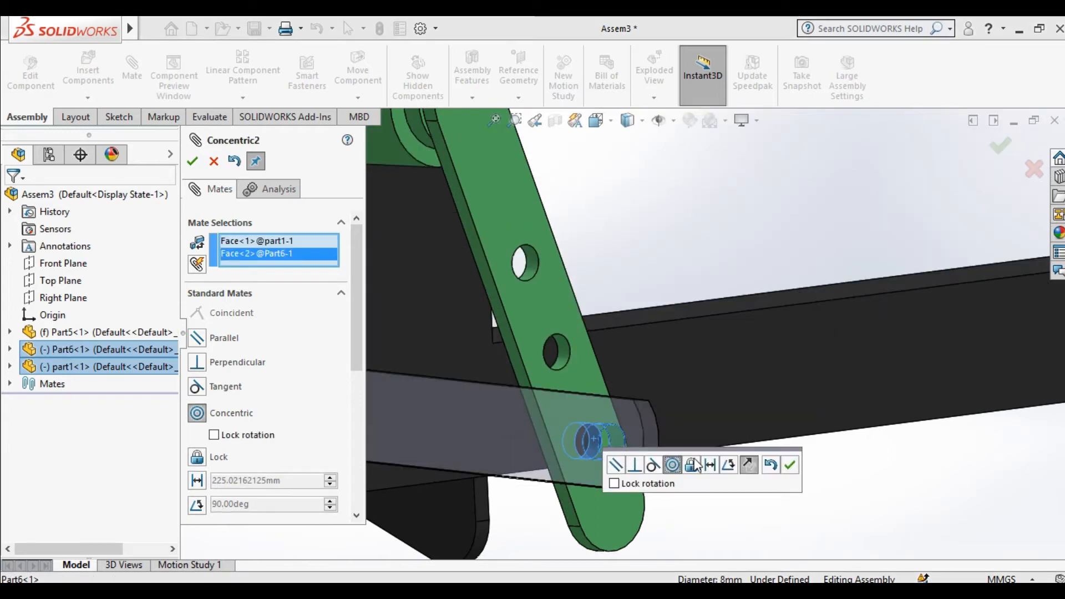
left_click(794, 469)
Step: Add a coincident mate between part1's flat side face and the facing side of the crank arm
scroll(643, 449, "up", 3)
middle_click_drag(643, 449, 668, 434)
scroll(633, 391, "down", 3)
left_click(632, 394)
middle_click_drag(632, 393, 728, 258)
left_click(748, 274)
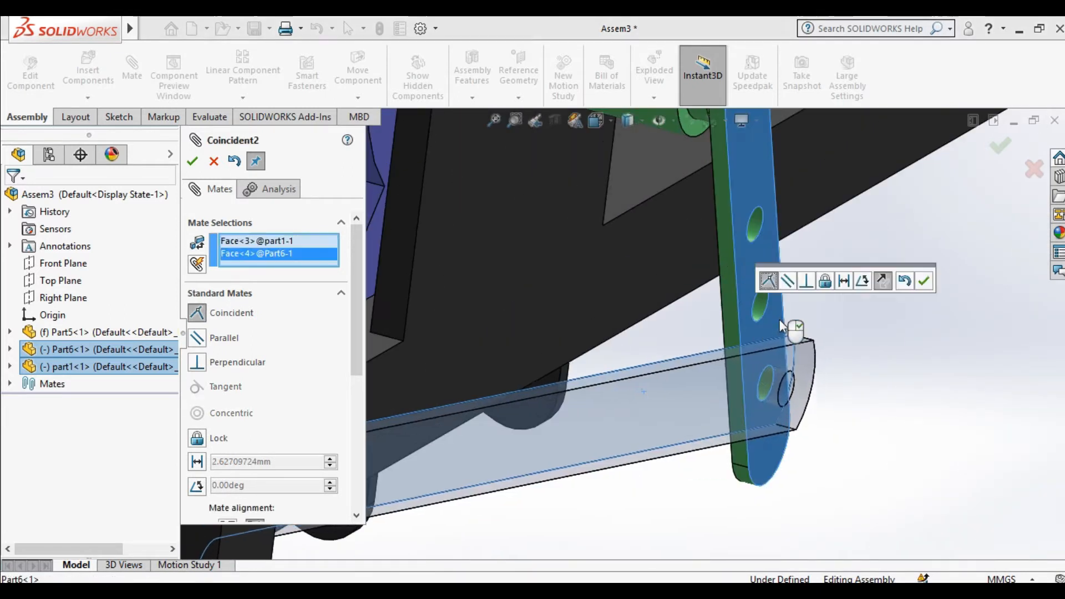
left_click(924, 280)
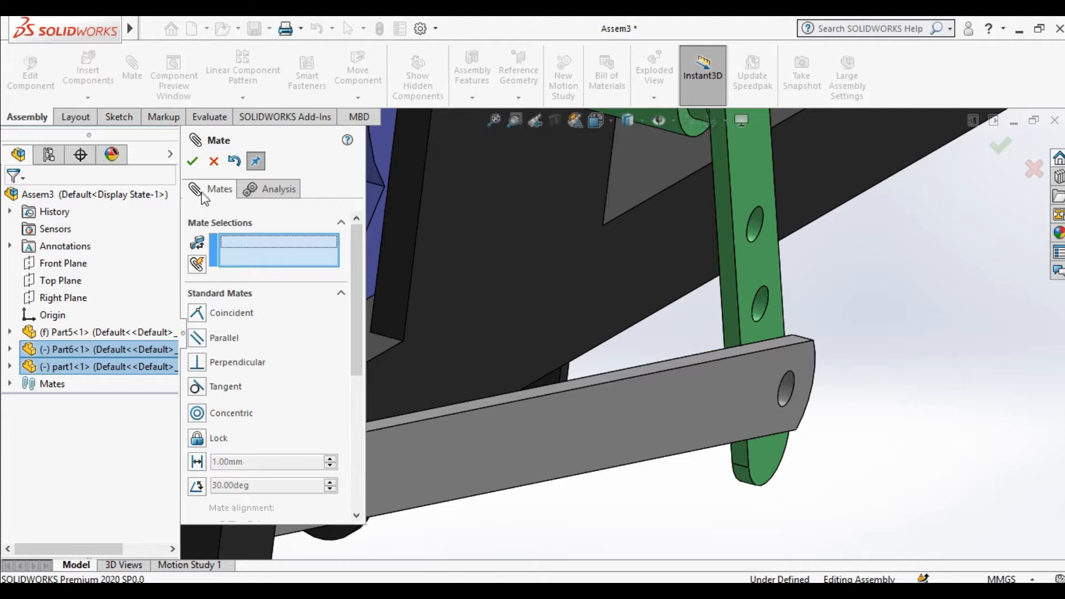
left_click(192, 162)
Step: Insert two copies of Part3 and place them upright between the motor and the tall end of the frame
scroll(493, 324, "up", 5)
scroll(585, 381, "down", 3)
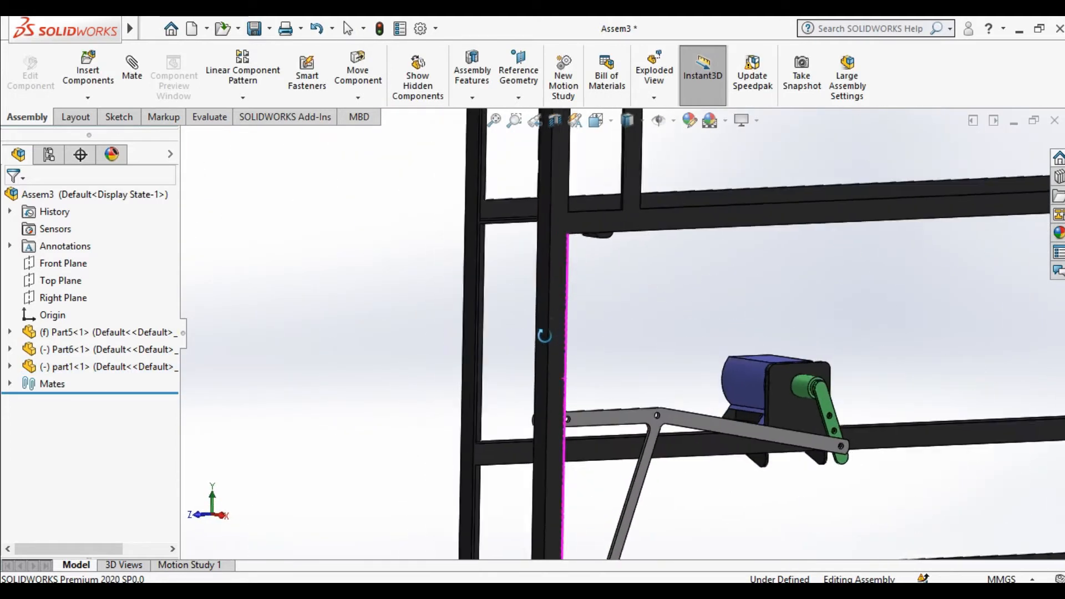
key("ctrl+1")
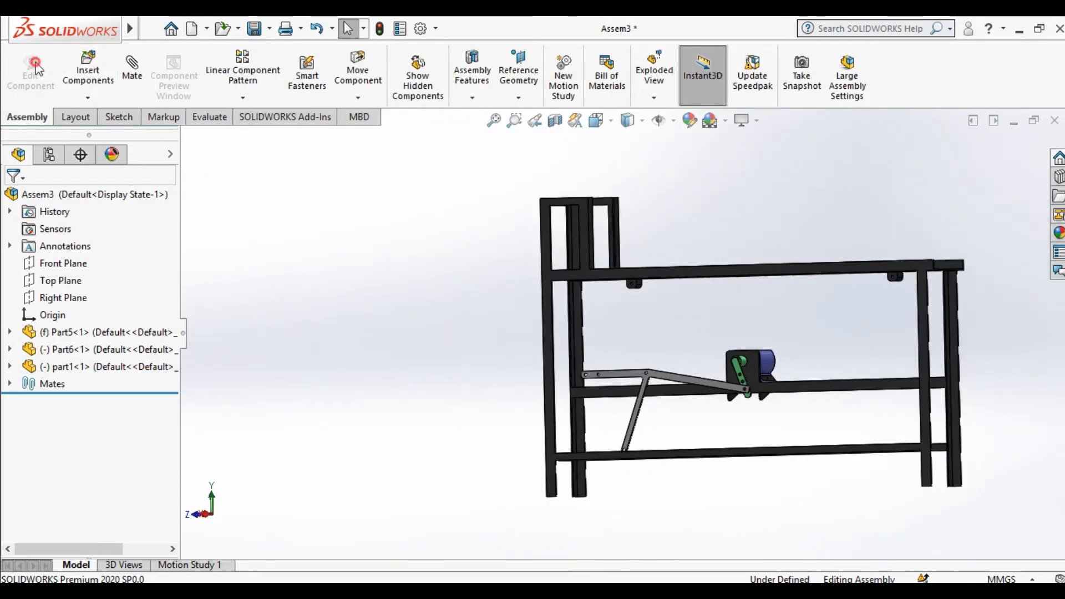
left_click(67, 79)
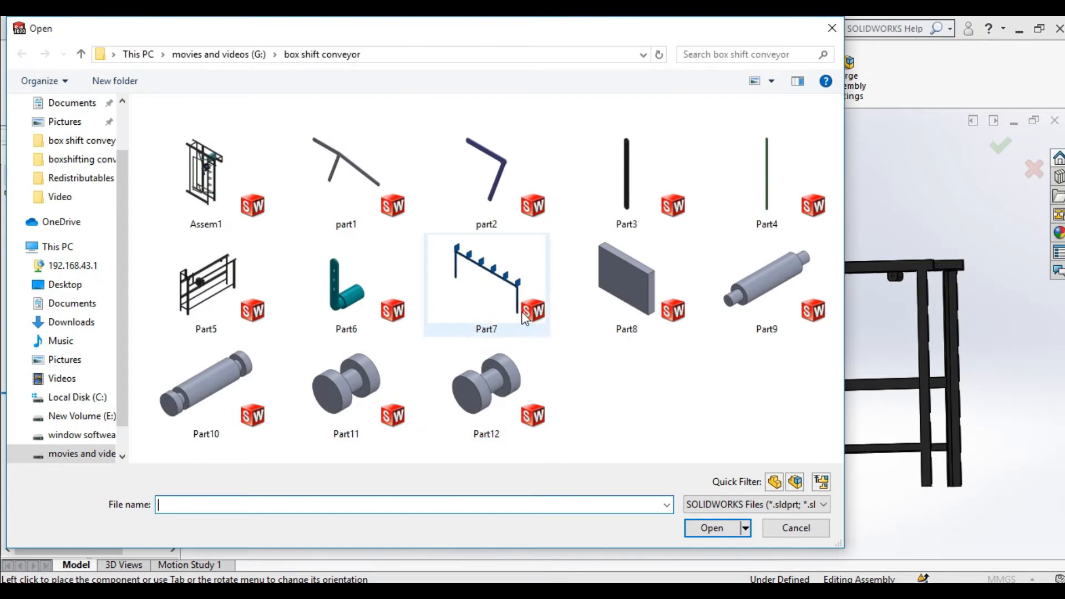
double_click(610, 207)
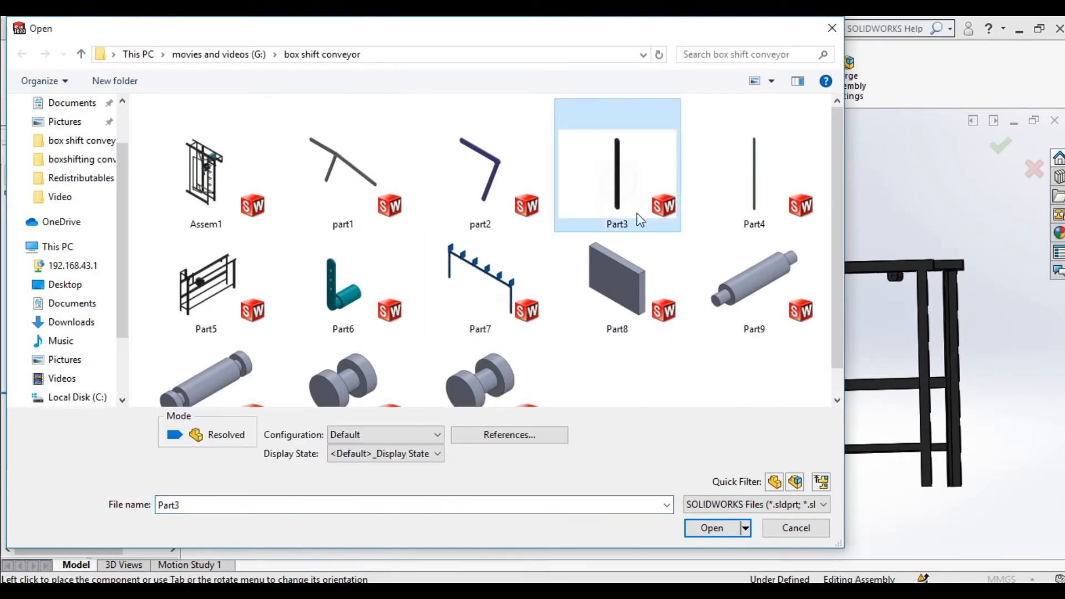
left_click(684, 330)
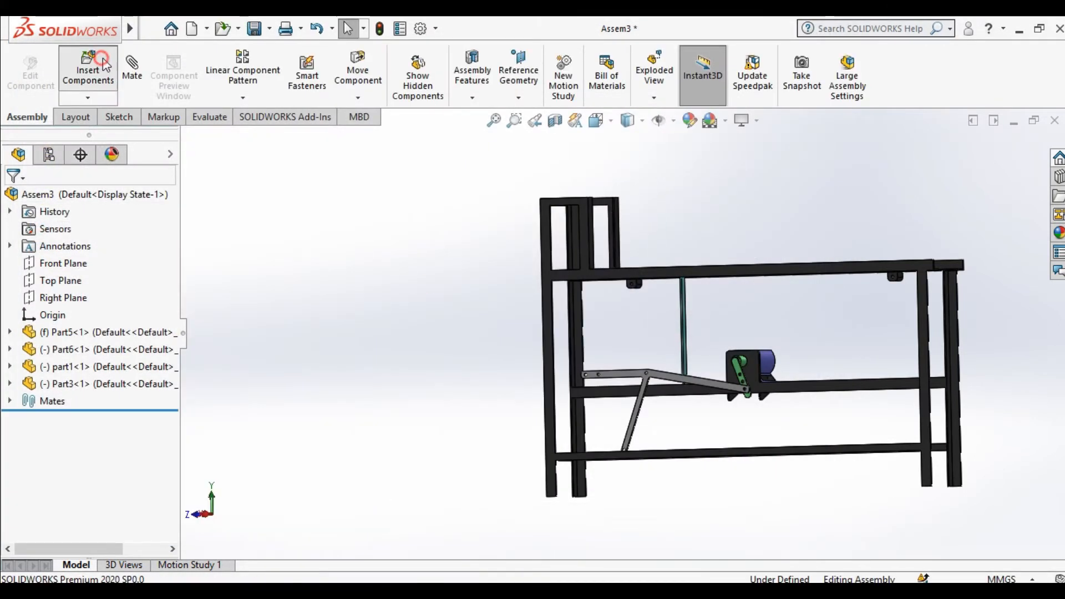
left_click(87, 72)
double_click(624, 170)
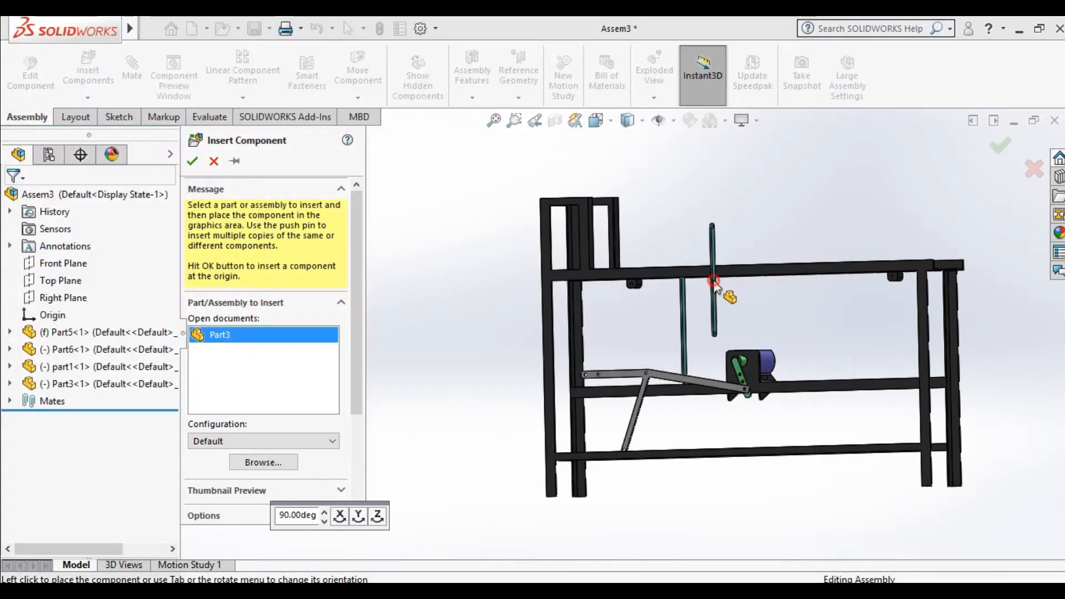
left_click(714, 281)
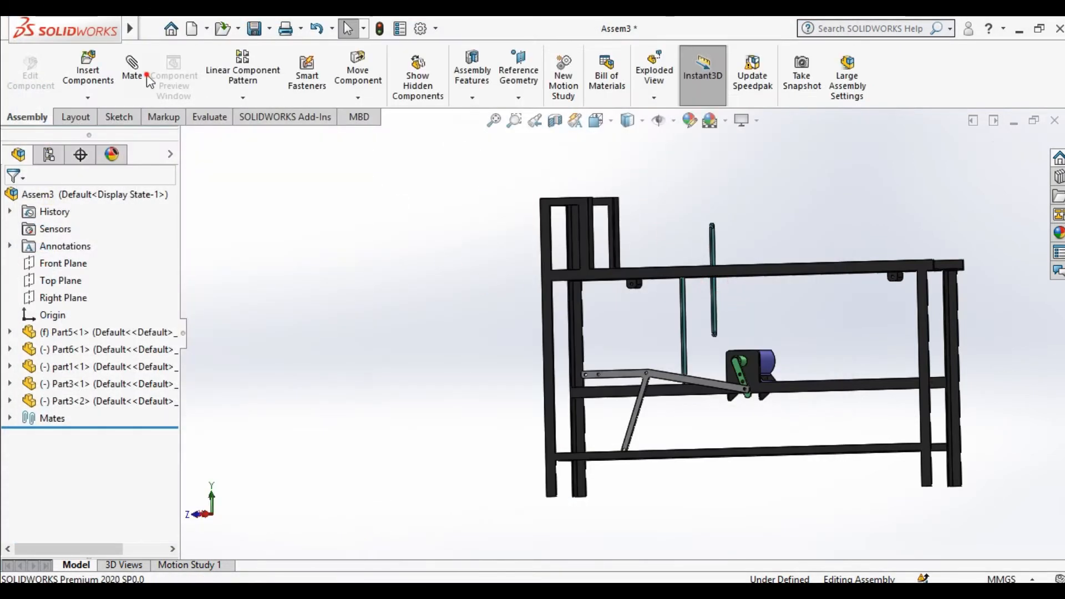
Step: Add a coincident mate between the hole of the frame bracket near the tall end and the first Part3's upper hole edge
left_click(132, 75)
scroll(665, 296, "down", 6)
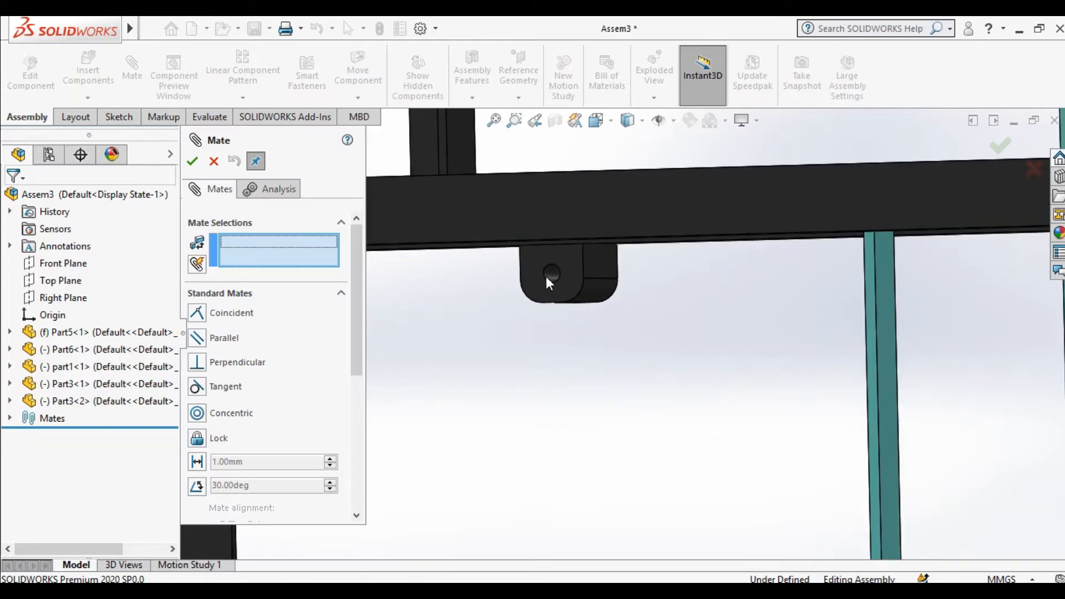
left_click(550, 273)
left_click(825, 233)
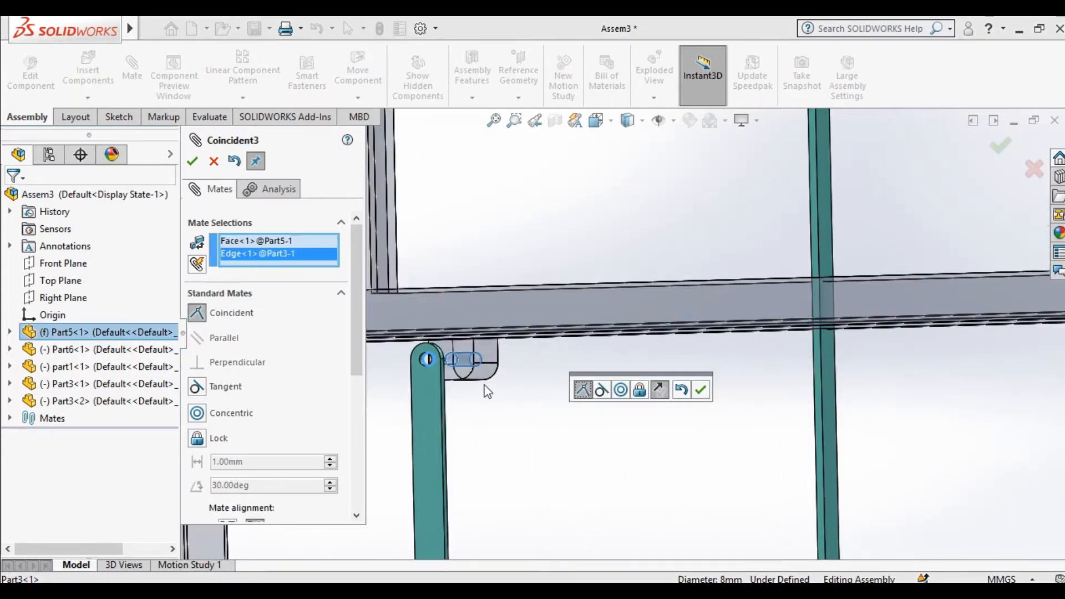
left_click(700, 393)
Step: Add a coincident mate between the first Part3's flat face and the end face of its frame bracket
scroll(684, 385, "up", 3)
middle_click_drag(684, 385, 685, 407)
scroll(775, 343, "down", 3)
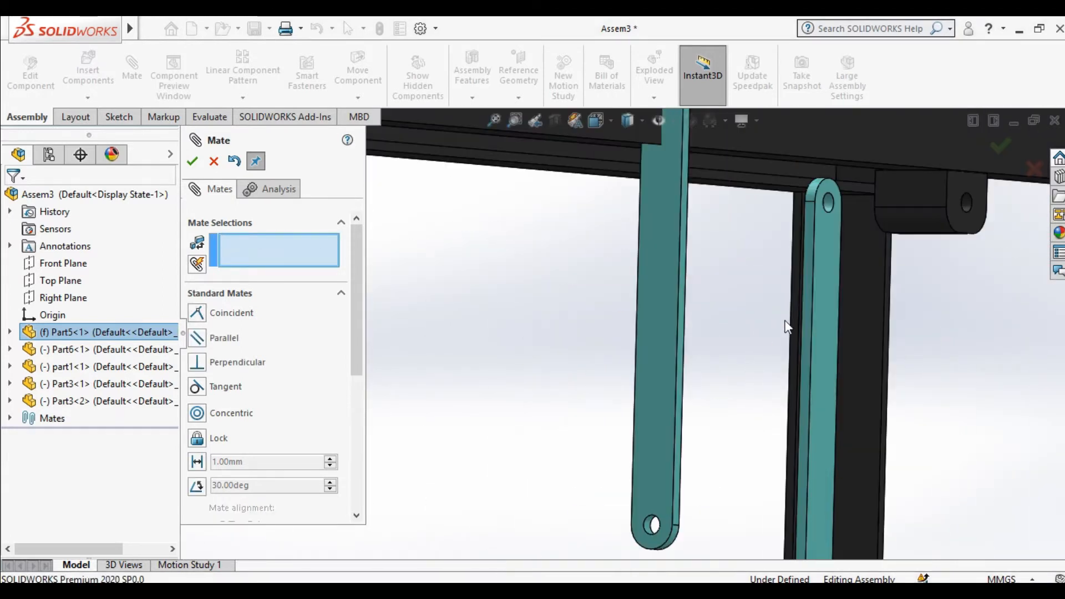
left_click(833, 265)
scroll(839, 273, "up", 3)
middle_click_drag(839, 273, 880, 281)
scroll(765, 265, "down", 5)
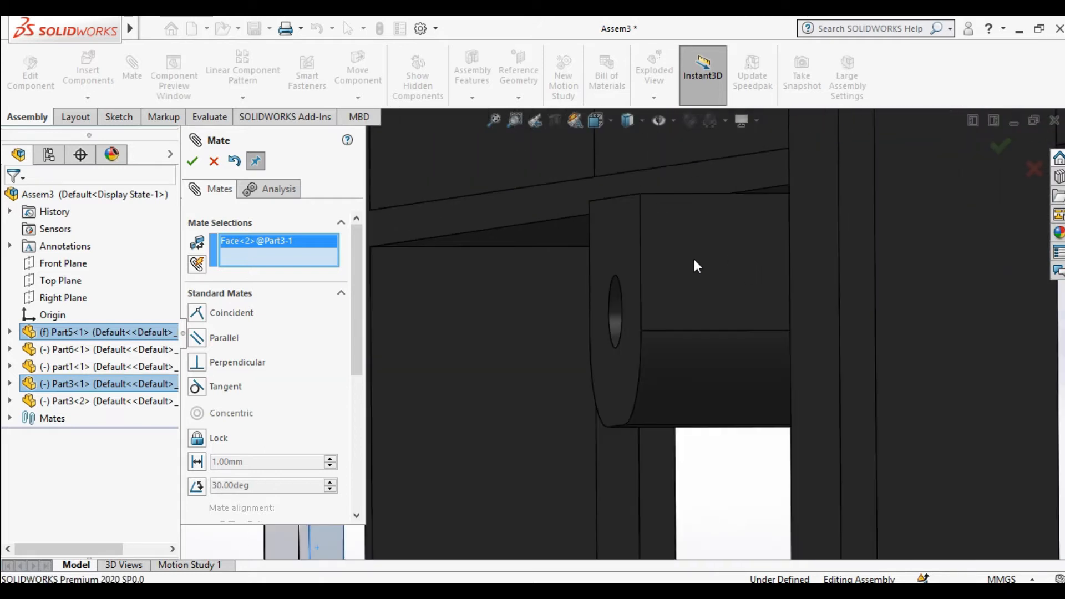
left_click(607, 256)
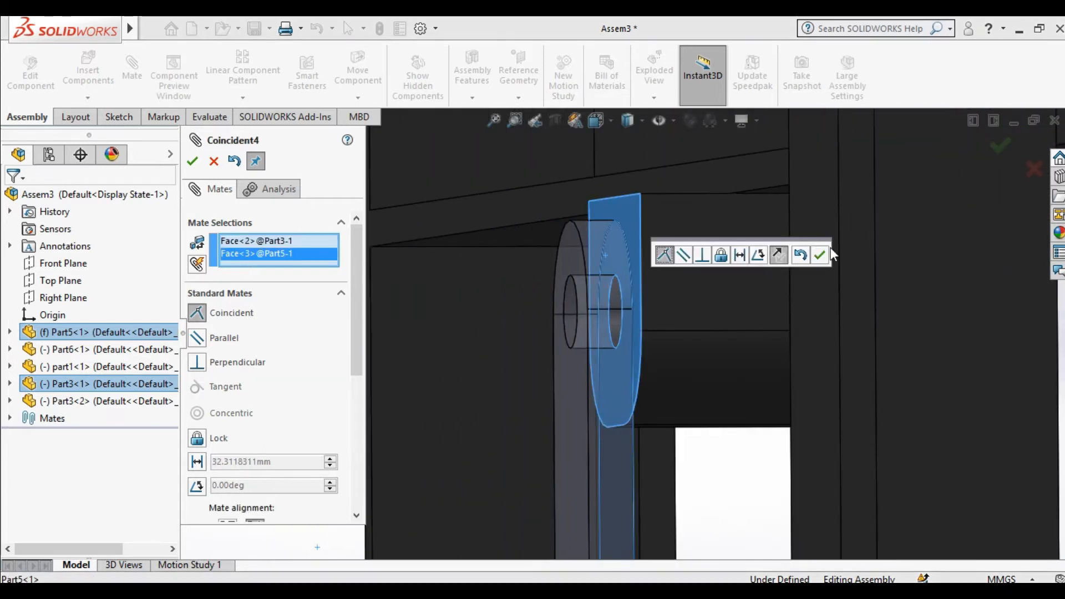
left_click(821, 251)
Step: Add a concentric mate between the second Part3's upper hole and the hole of the bracket at the frame's low end
scroll(819, 269, "up", 6)
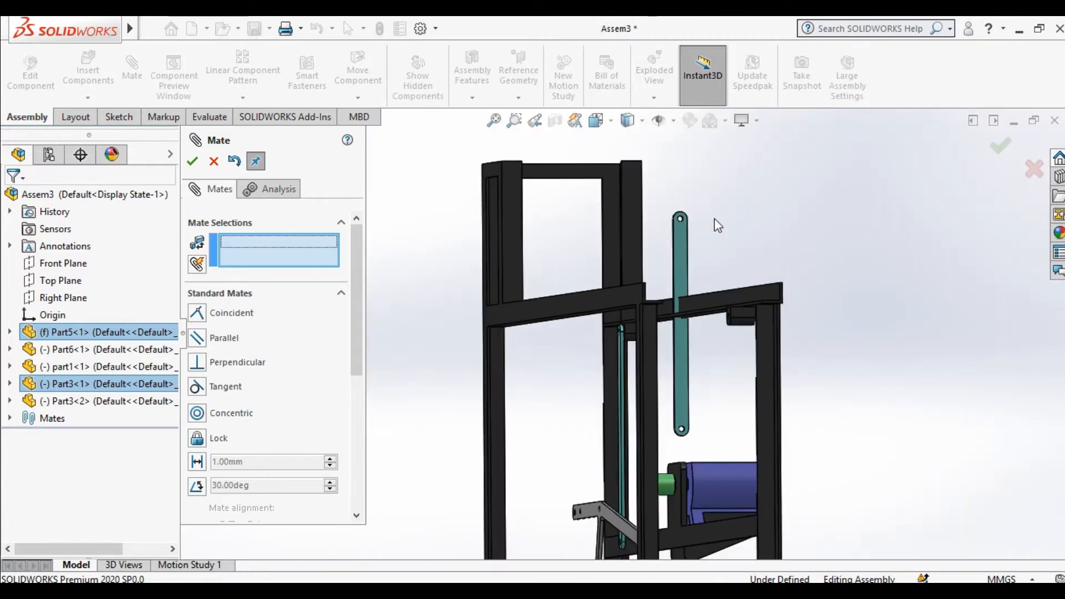
scroll(643, 268, "down", 3)
scroll(594, 262, "down", 5)
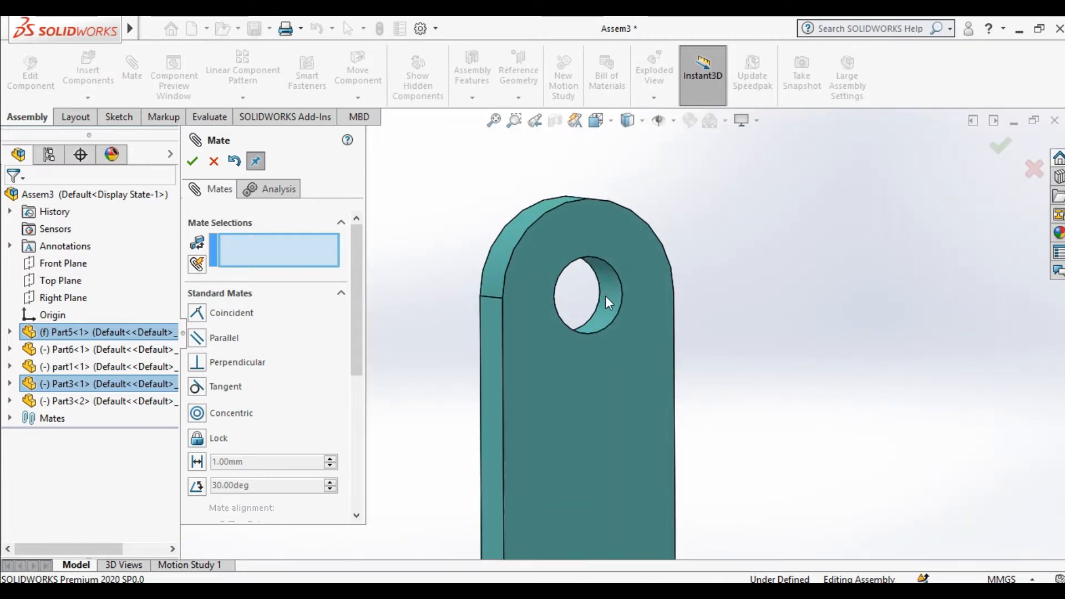
left_click(607, 294)
scroll(660, 532, "up", 5)
scroll(796, 411, "down", 6)
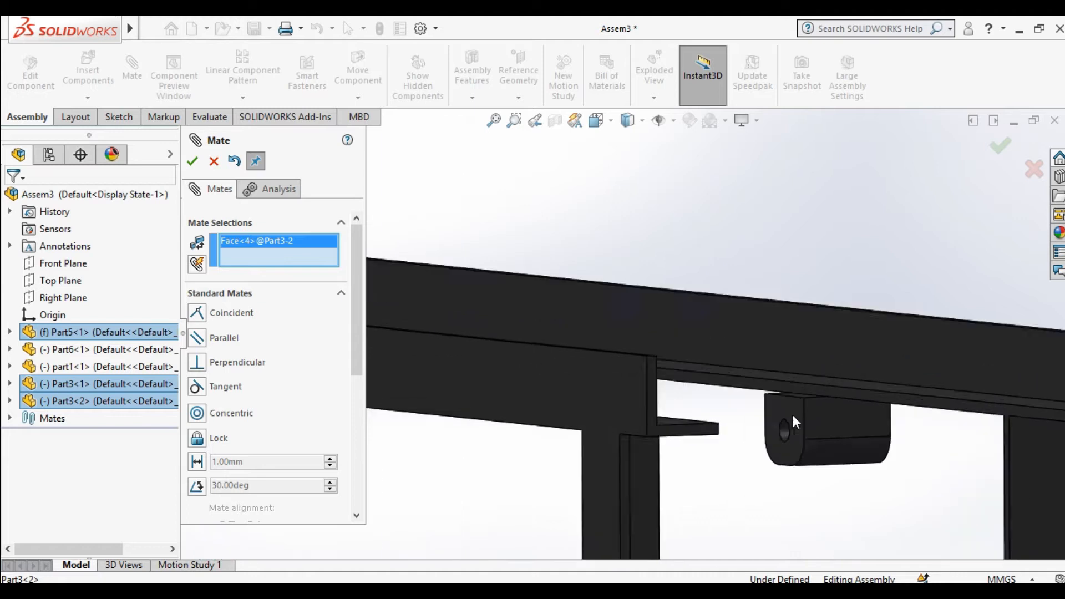
left_click(719, 409)
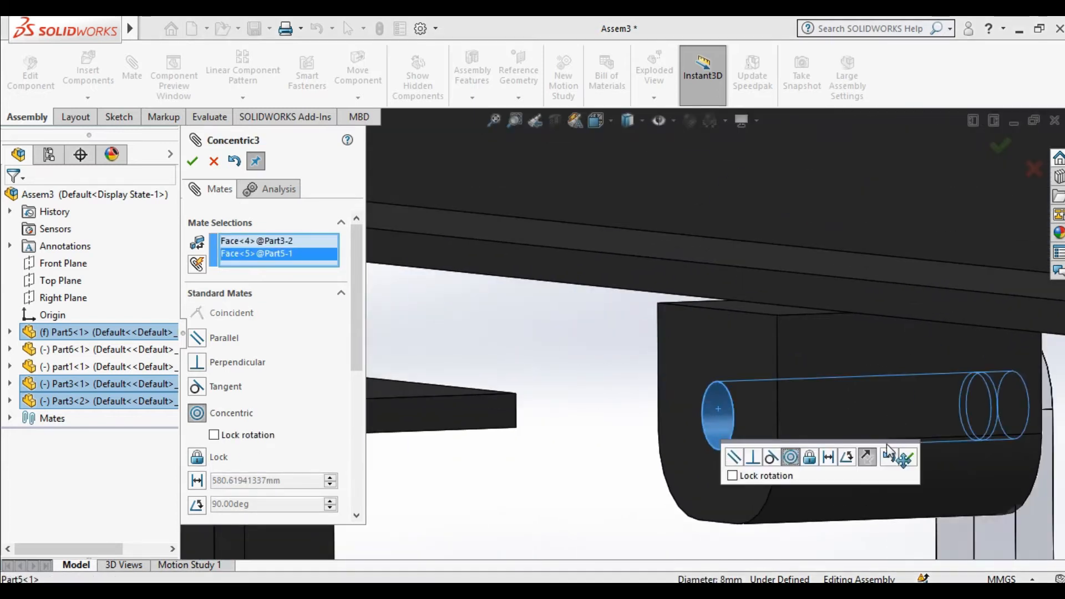
left_click(907, 456)
Step: Add a coincident mate between the second bracket's end face and the flat face of the second Part3
left_click(762, 353)
scroll(864, 413, "down", 6)
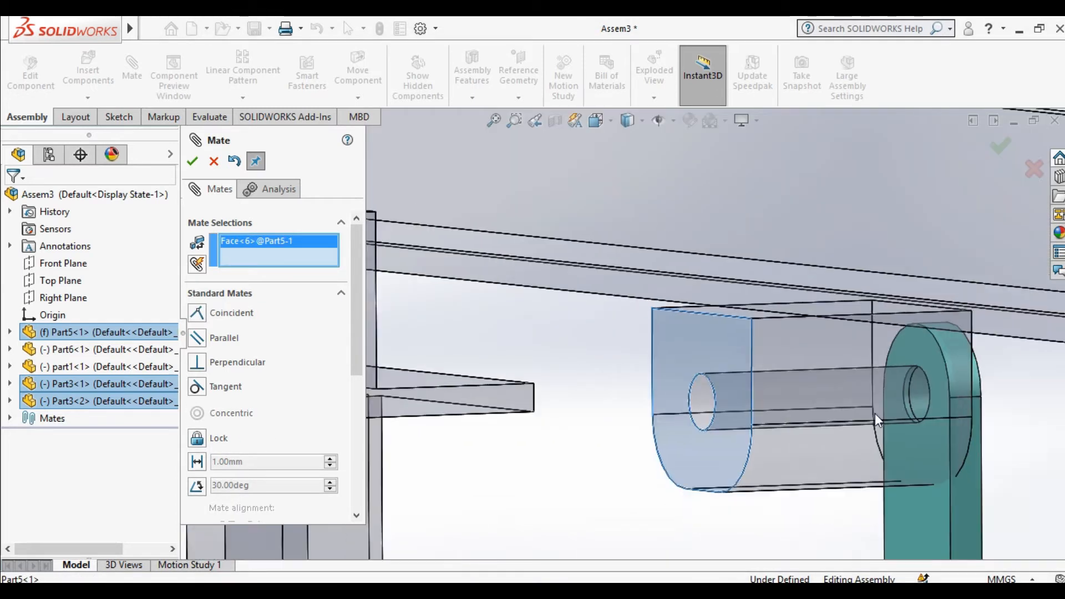
scroll(894, 413, "up", 4)
scroll(861, 406, "down", 4)
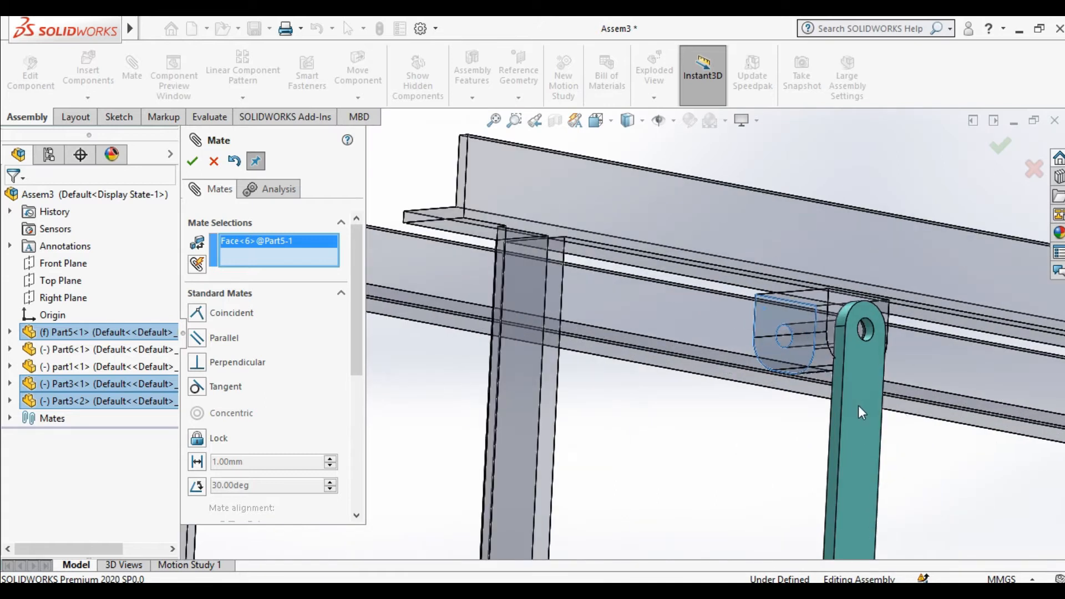
left_click(857, 401)
left_click(937, 427)
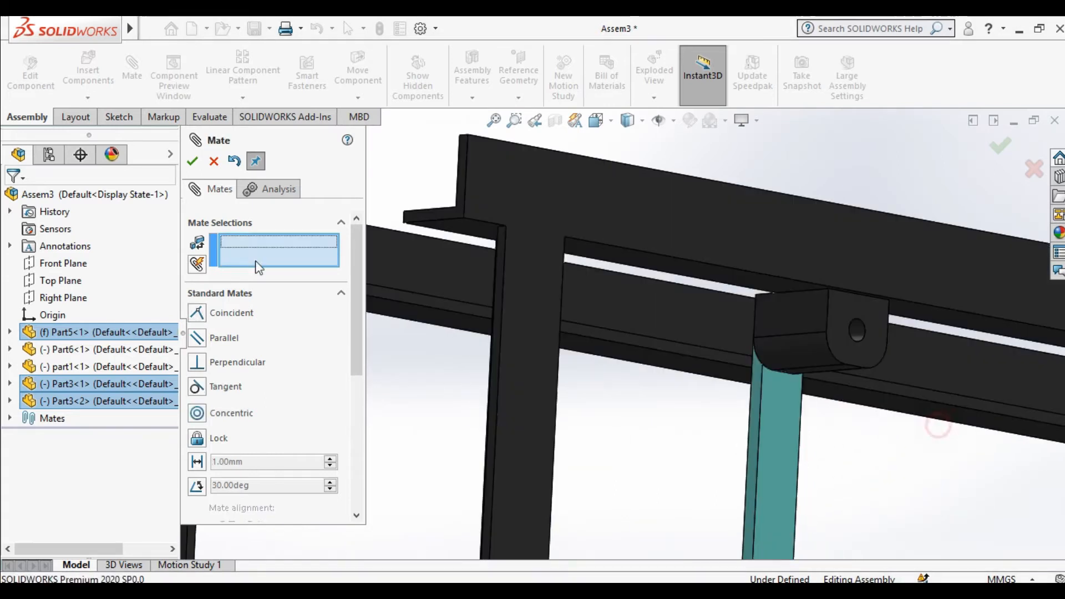
left_click(193, 161)
Step: Add a concentric mate between the first Part3's lower hole and the hole at part1's branch junction
scroll(541, 350, "up", 8)
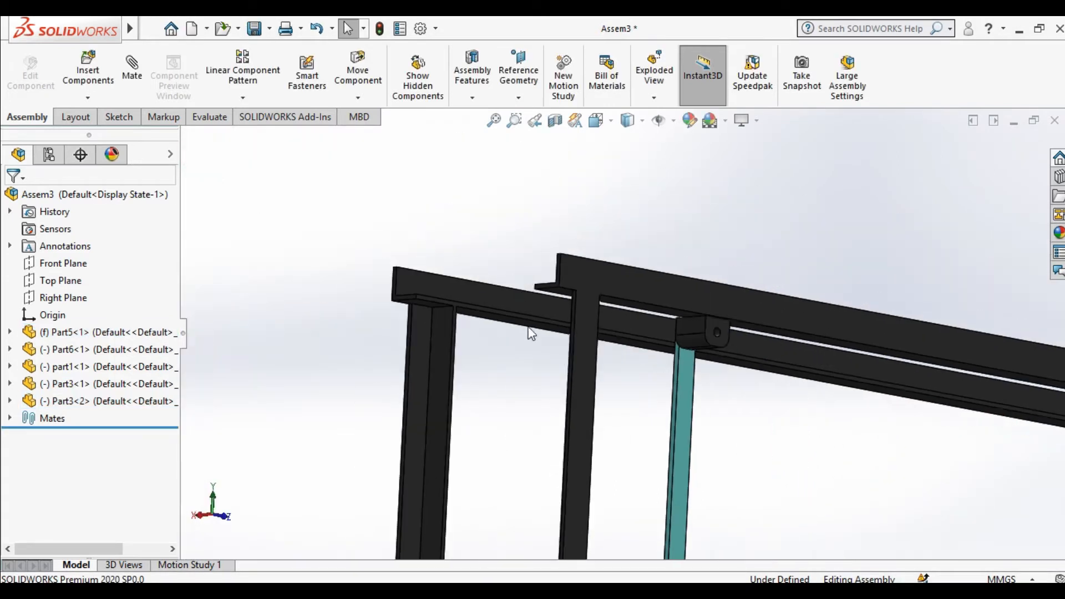
middle_click_drag(546, 361, 701, 393)
scroll(700, 391, "down", 10)
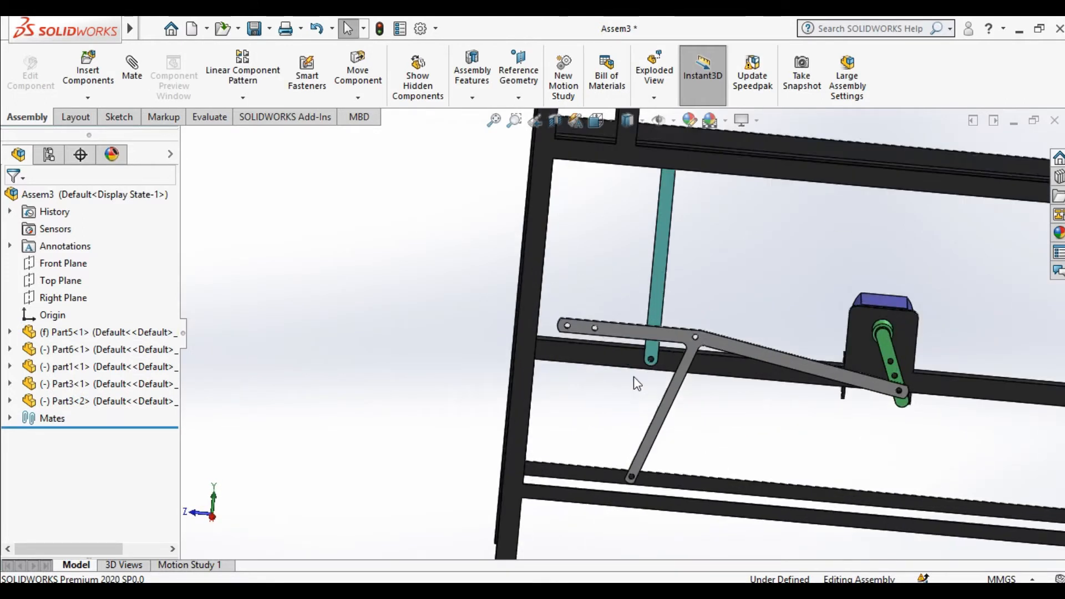
scroll(647, 341, "down", 6)
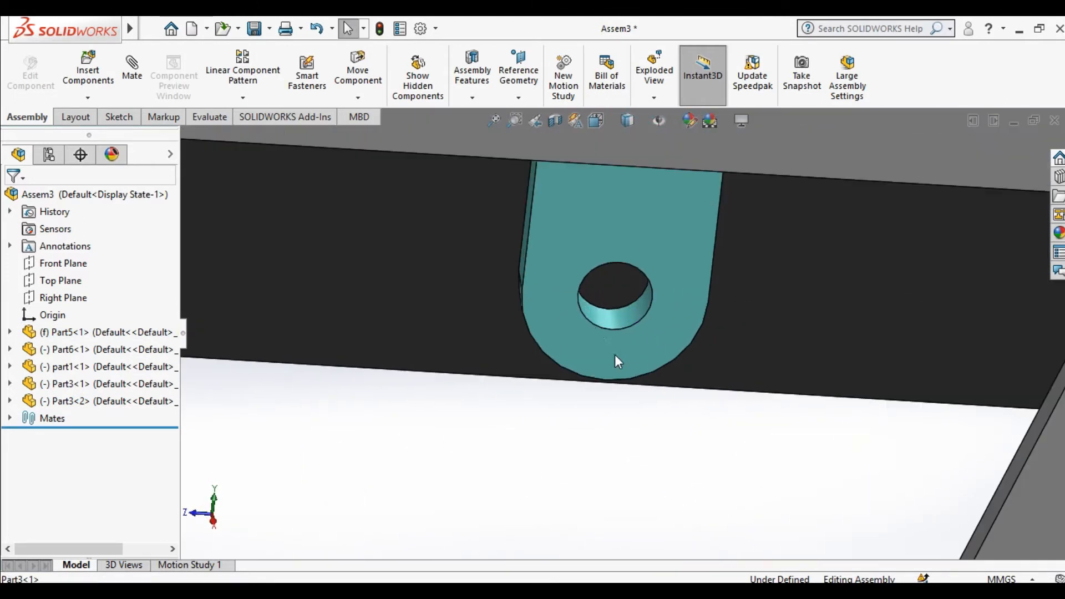
left_click(612, 314)
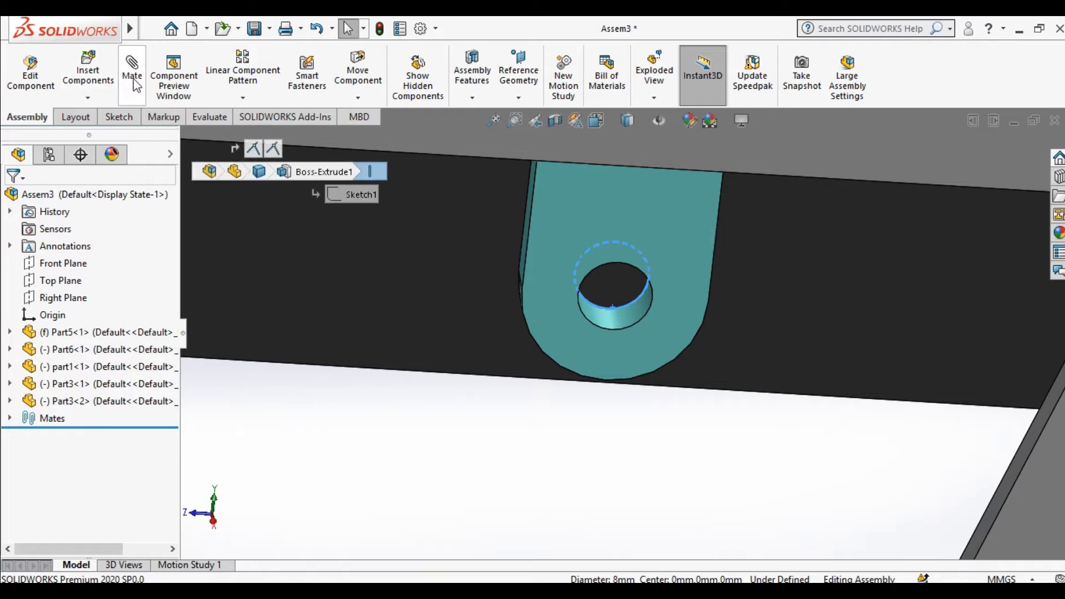
left_click(132, 82)
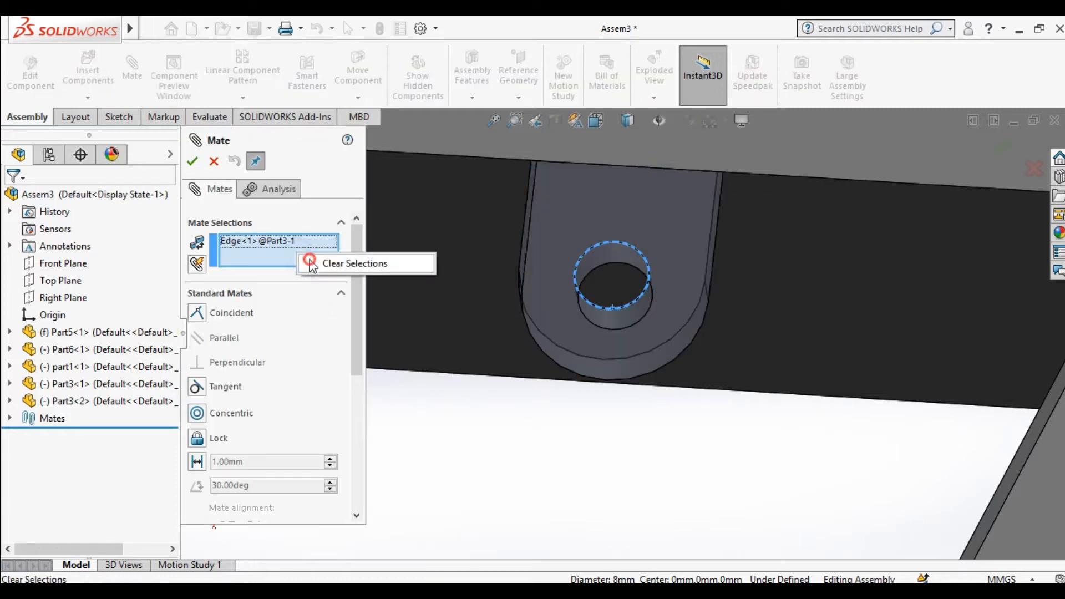
left_click(344, 263)
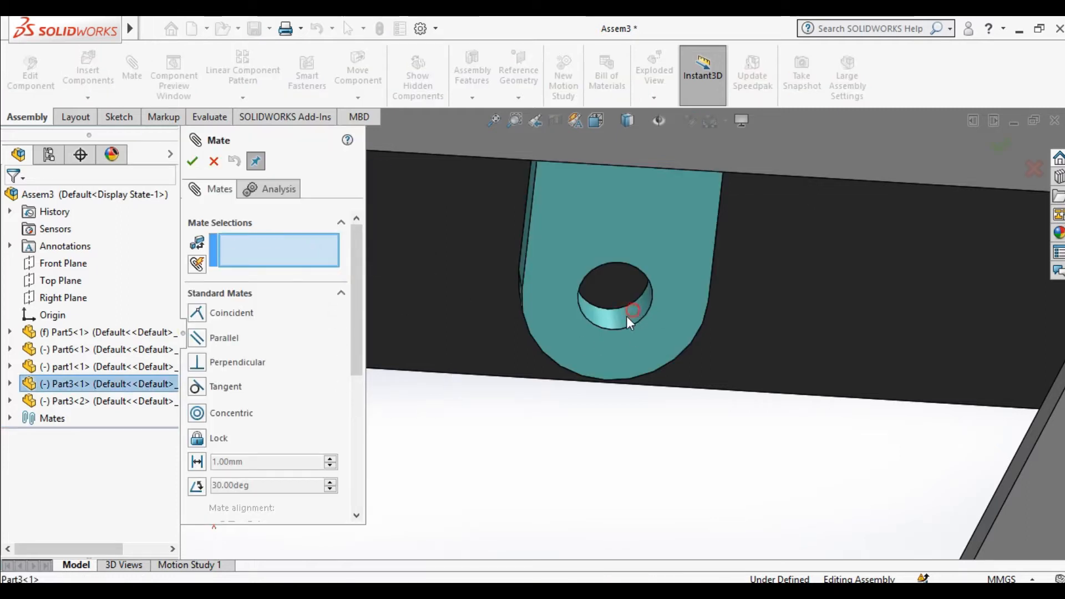
left_click(631, 312)
scroll(631, 311, "up", 4)
scroll(838, 258, "down", 5)
left_click(991, 243)
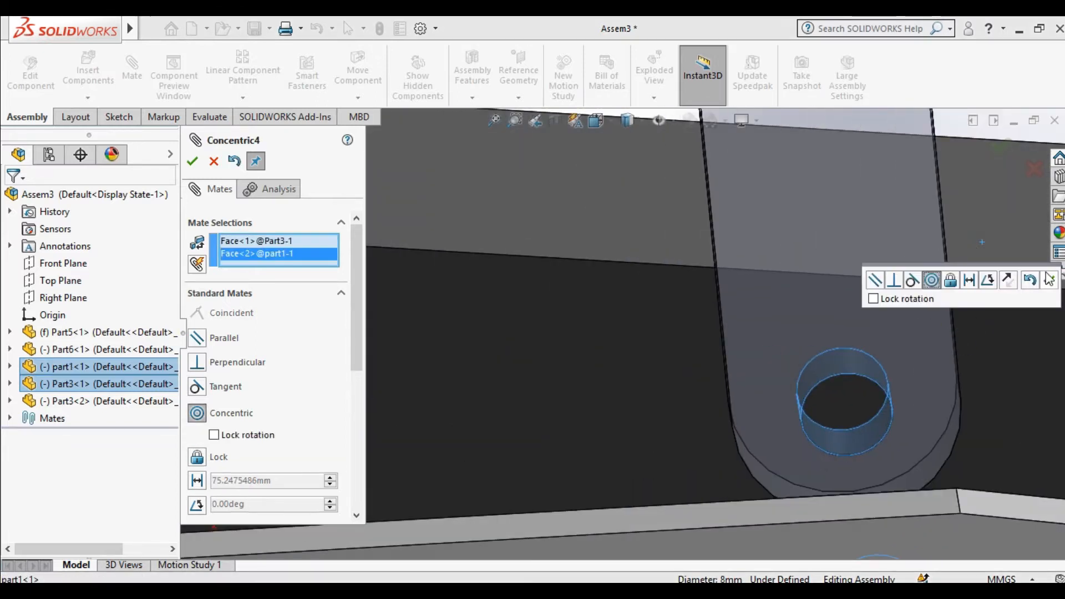
left_click(1048, 279)
left_click(212, 162)
Step: Insert two copies of the grooved pin Part10 and place them on either side of part1's branch junction
scroll(716, 394, "up", 5)
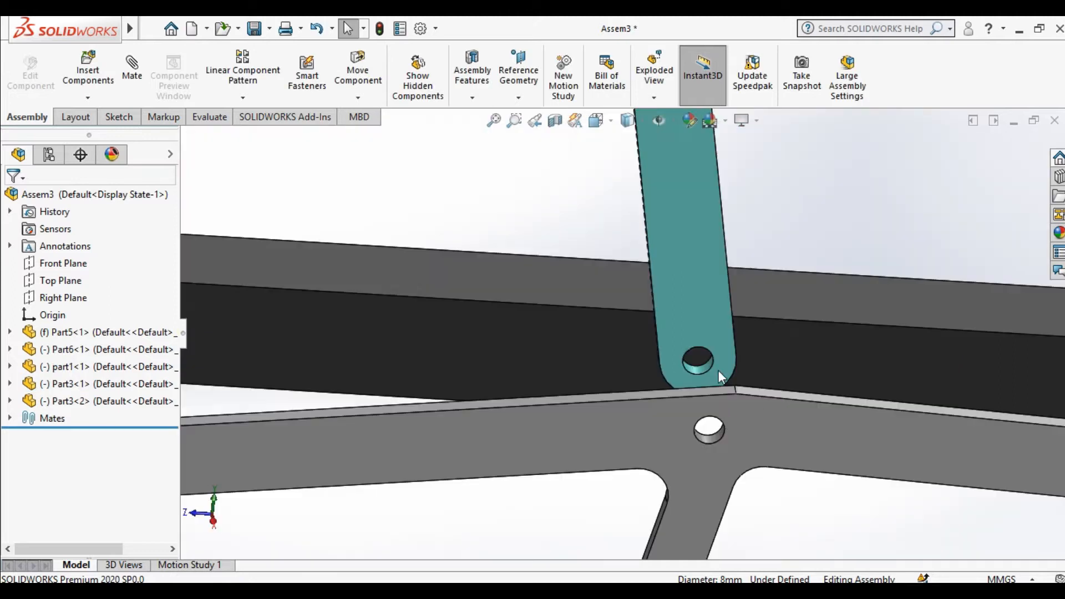
scroll(696, 399, "up", 5)
left_click_drag(714, 415, 692, 433)
key("ctrl+4")
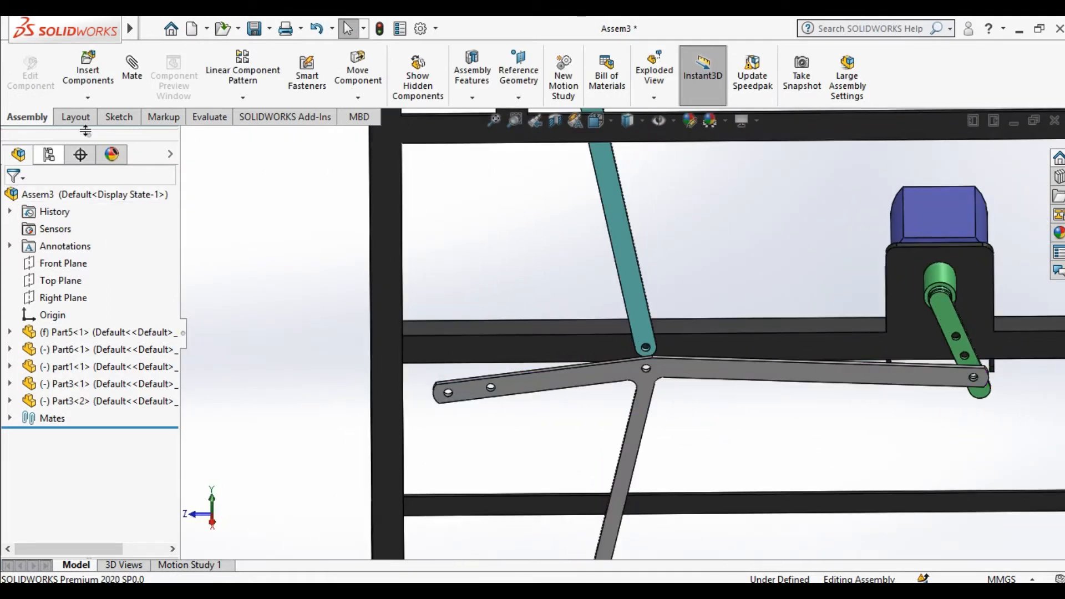
left_click(89, 75)
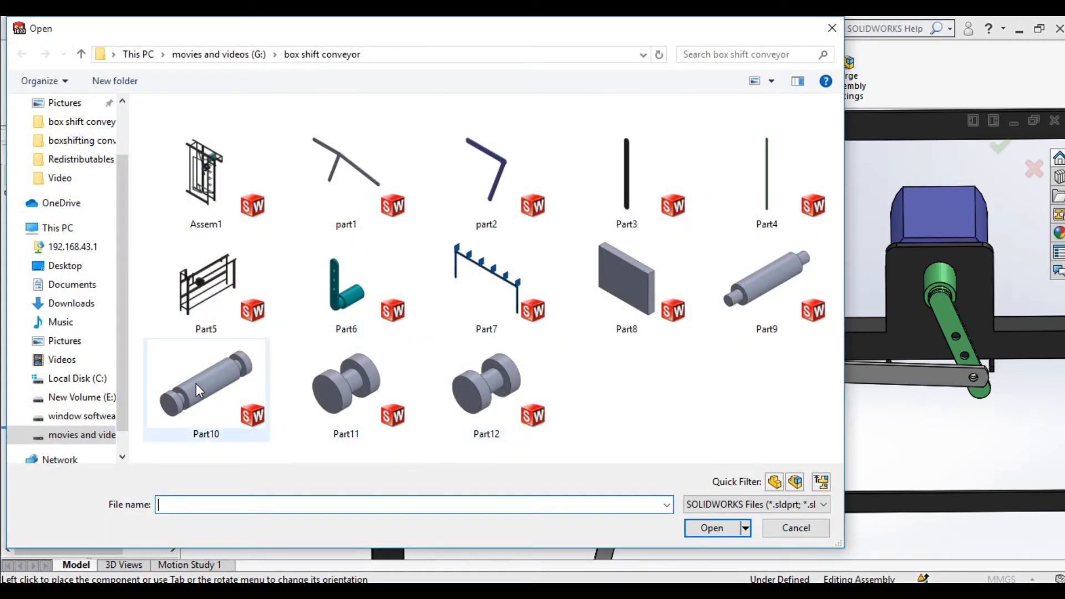
double_click(195, 383)
left_click(532, 407)
left_click(88, 75)
double_click(236, 381)
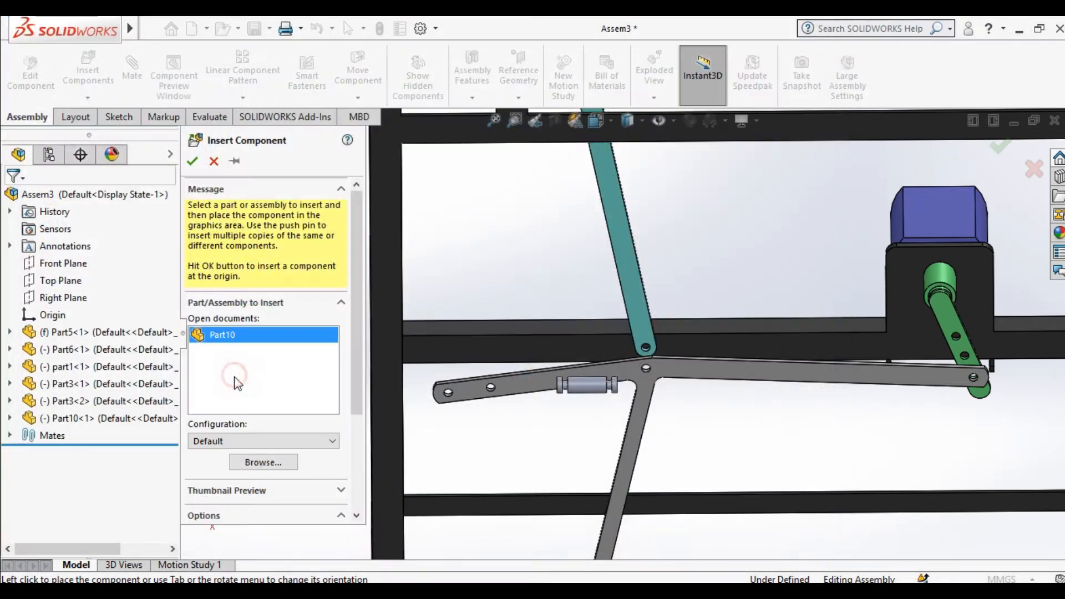
left_click(754, 353)
Step: Add a concentric mate between the first Part10 pin's cylindrical face and part1's junction hole
left_click(132, 72)
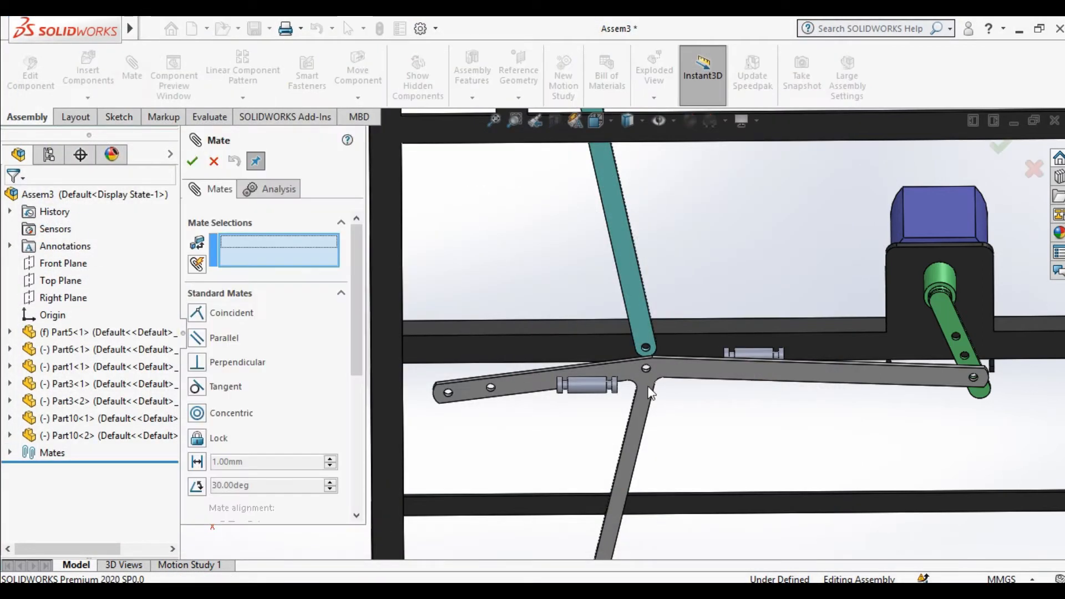
scroll(652, 392, "down", 5)
left_click(503, 329)
scroll(641, 280, "up", 1)
scroll(641, 280, "down", 5)
left_click(717, 348)
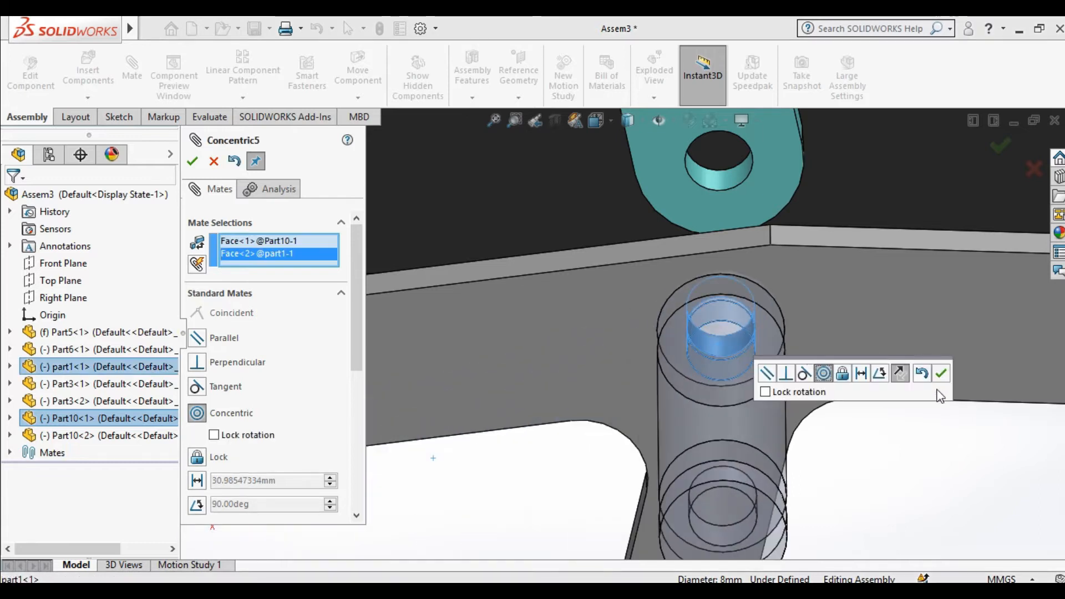
left_click(943, 377)
Step: Add a coincident mate between the first Part10 pin's groove side face and part1's flat face at the branch junction
scroll(730, 430, "up", 5)
middle_click_drag(730, 431, 560, 352)
scroll(826, 377, "down", 3)
left_click(824, 358)
scroll(823, 356, "up", 4)
scroll(559, 353, "up", 8)
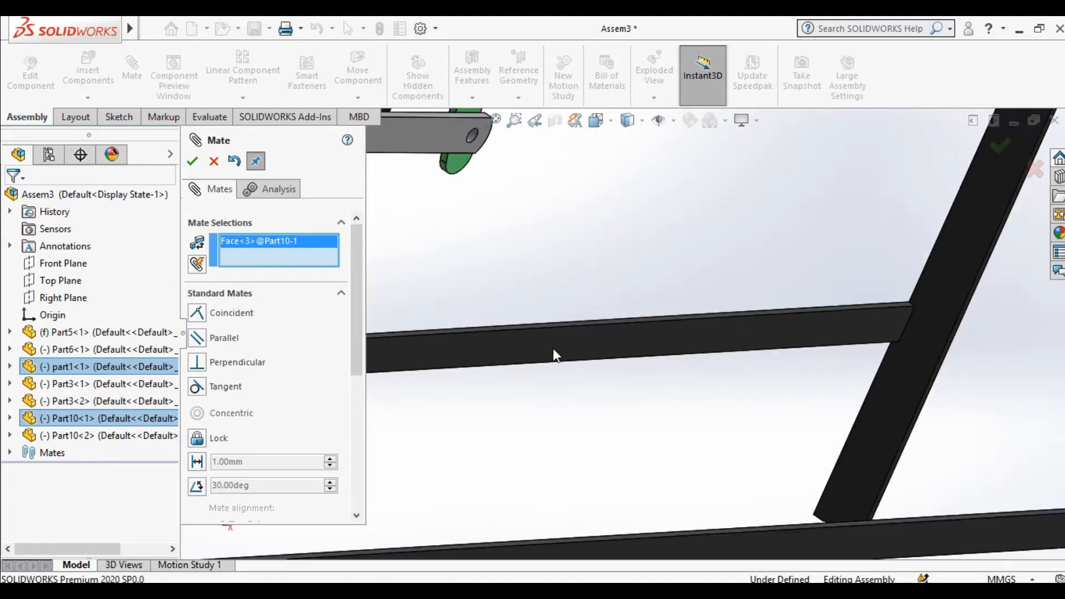
scroll(517, 332, "down", 10)
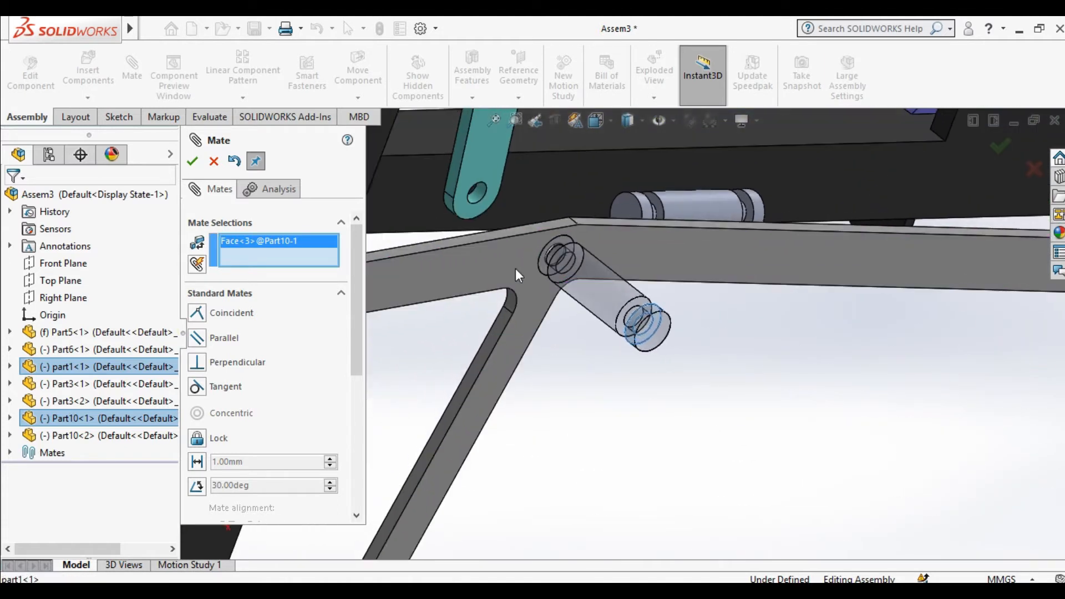
middle_click_drag(693, 294, 636, 311)
left_click(627, 314)
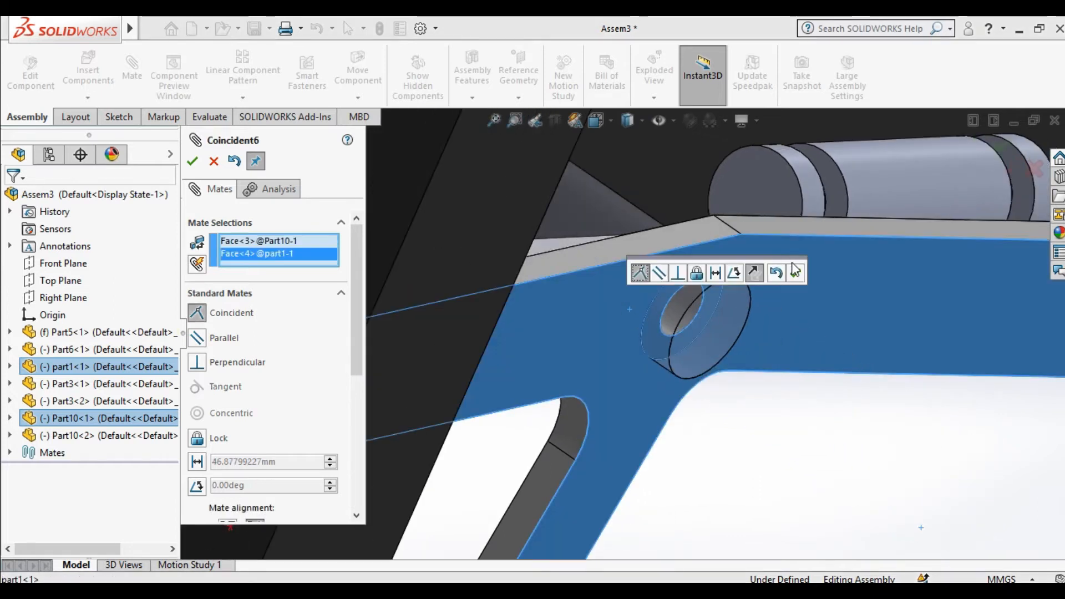
left_click(795, 273)
scroll(733, 294, "up", 6)
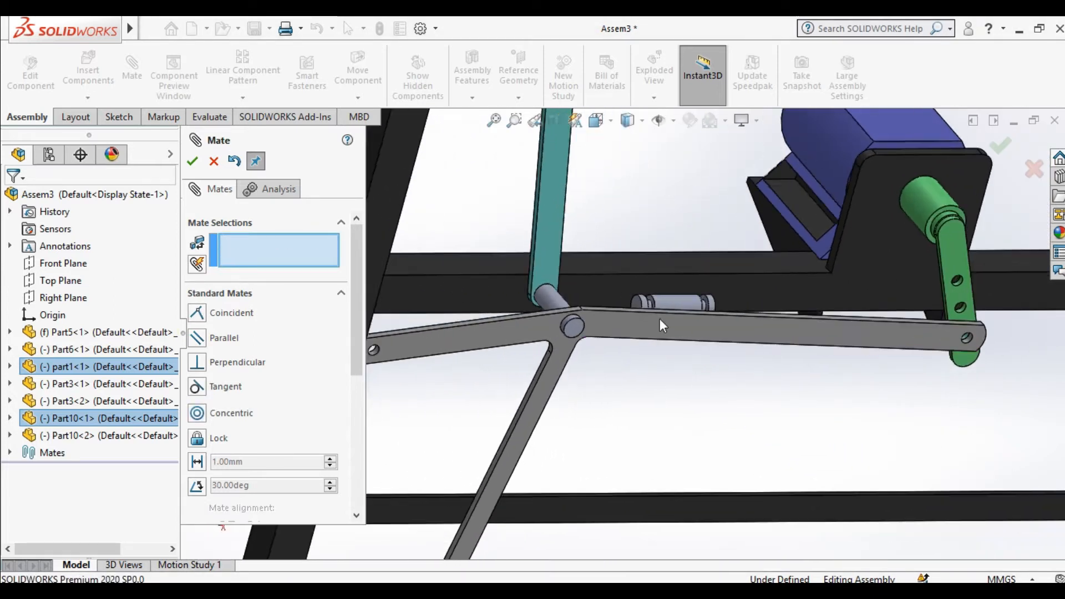
Step: Add a concentric mate between the second Part10 pin's cylindrical face and the lower hole of the second Part3
scroll(697, 297, "down", 6)
left_click(699, 298)
scroll(791, 308, "up", 6)
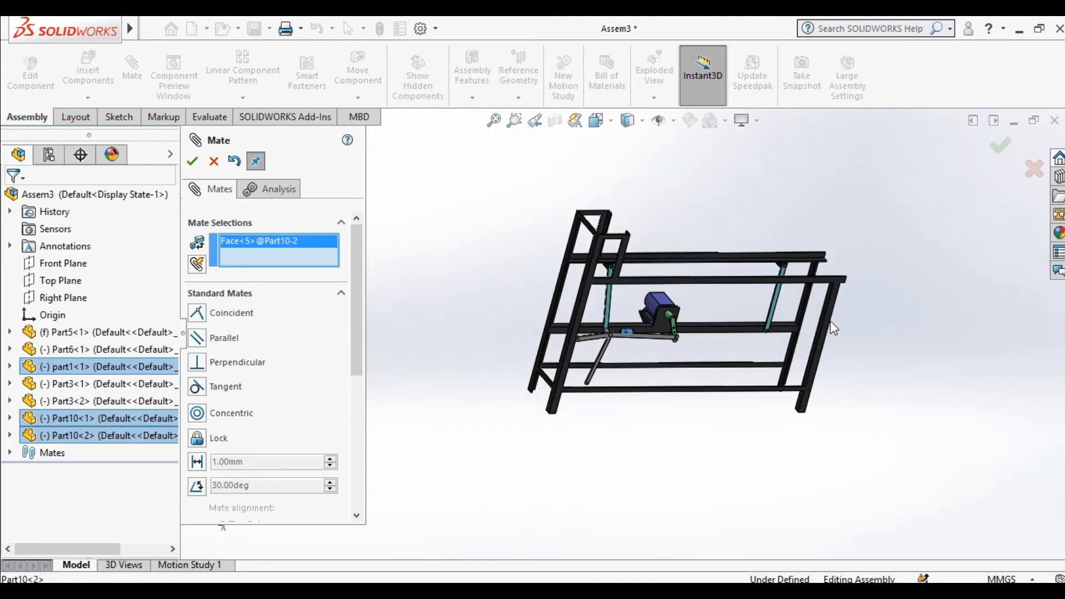
scroll(608, 355, "down", 6)
scroll(719, 244, "down", 3)
left_click(737, 244)
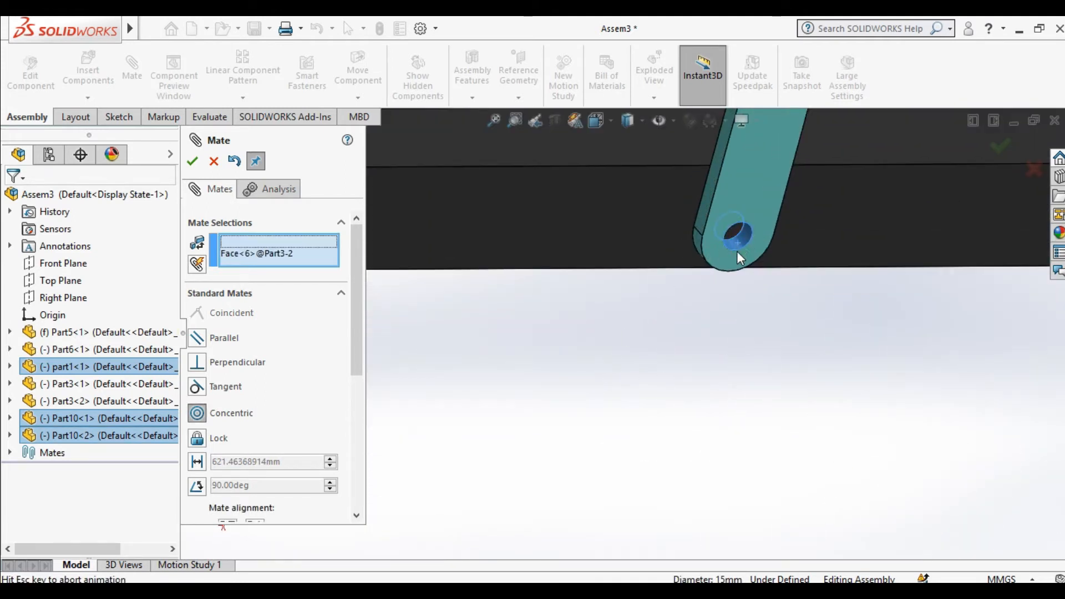
left_click(937, 261)
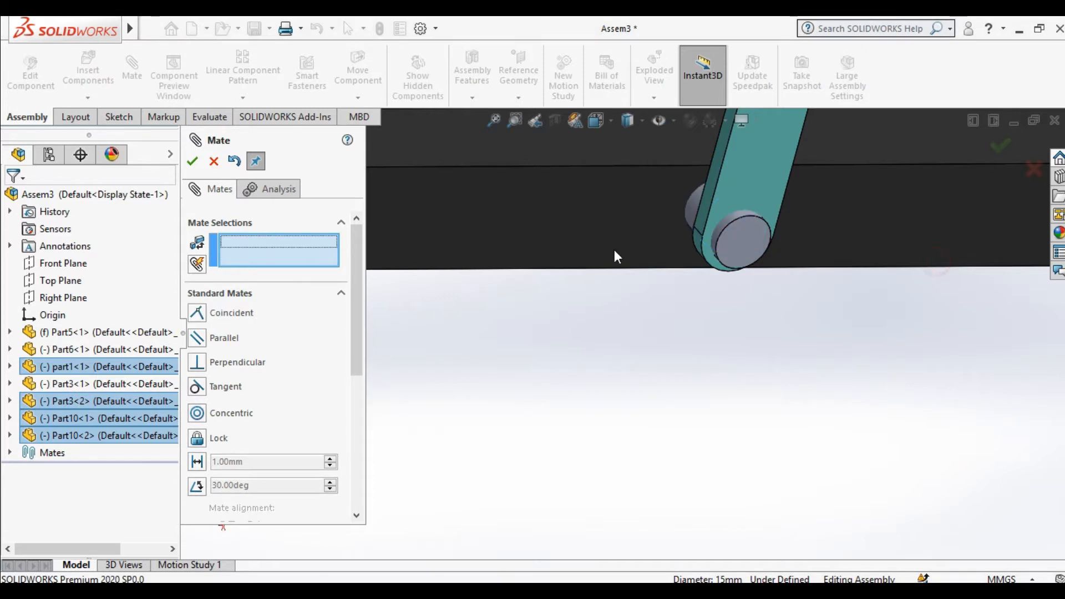
Step: Insert the angled link part2 and place it beside the lower end of the second Part3
left_click(193, 161)
left_click(88, 72)
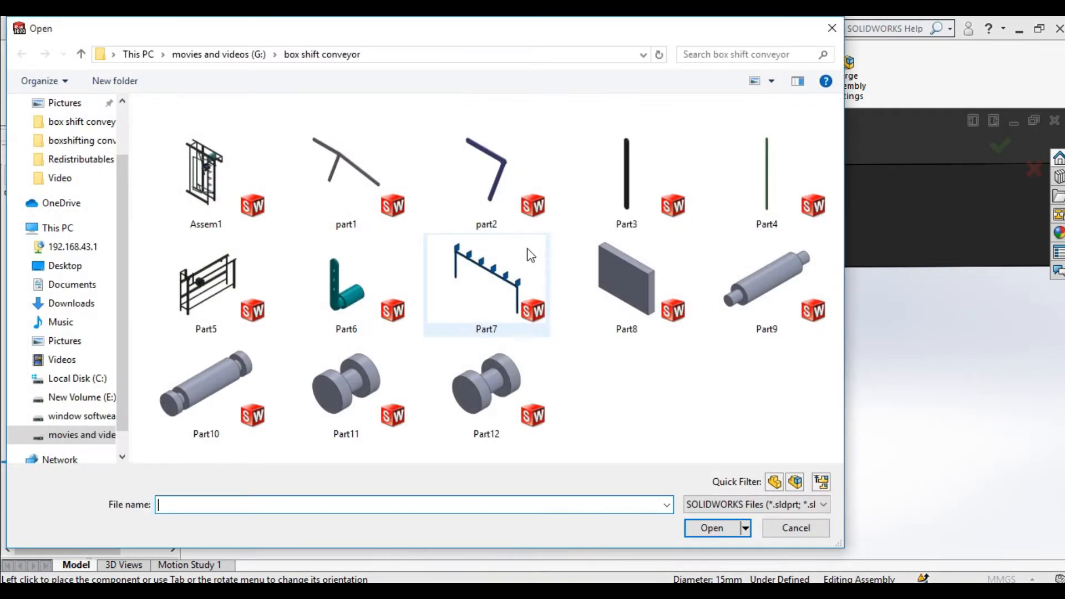
left_click(521, 134)
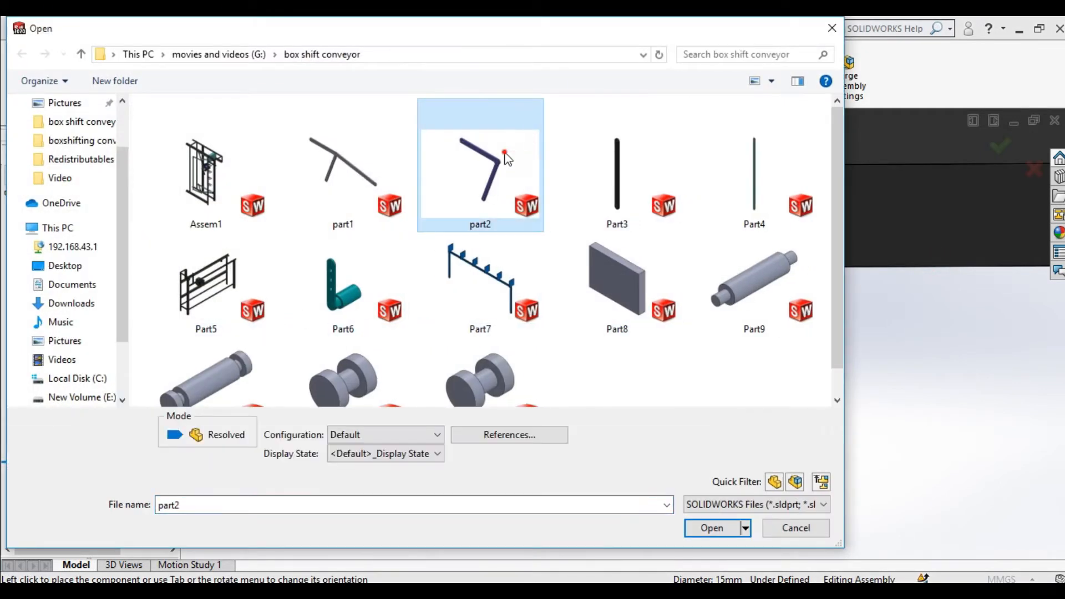
double_click(506, 160)
left_click(680, 335)
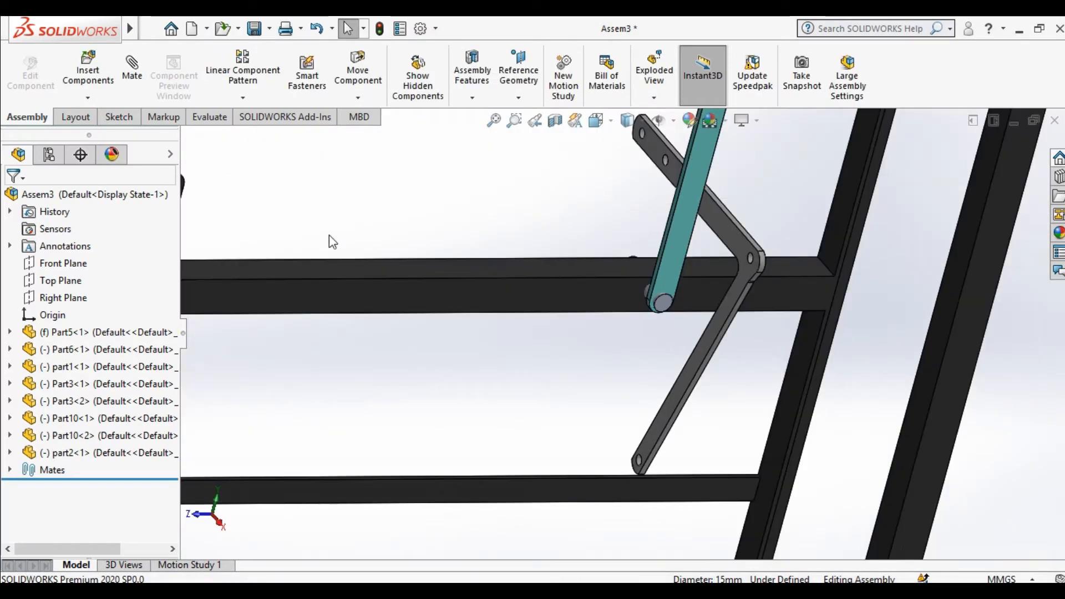
Step: Add a concentric mate with flipped alignment between part2's corner hole and the second Part10 pin's cylindrical face
scroll(760, 261, "up", 3)
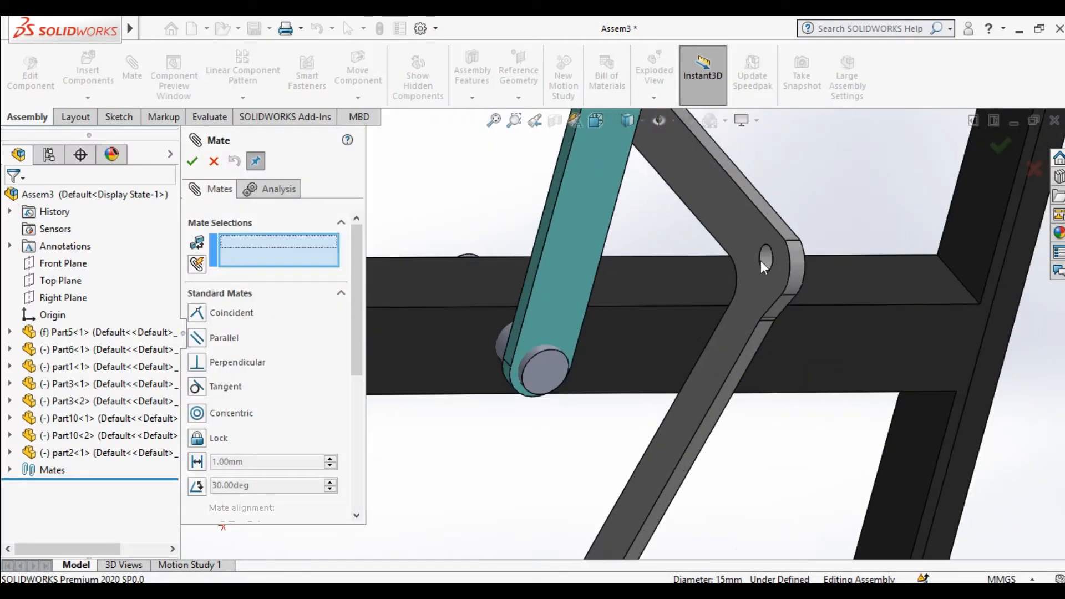
left_click(763, 259)
scroll(545, 349, "up", 3)
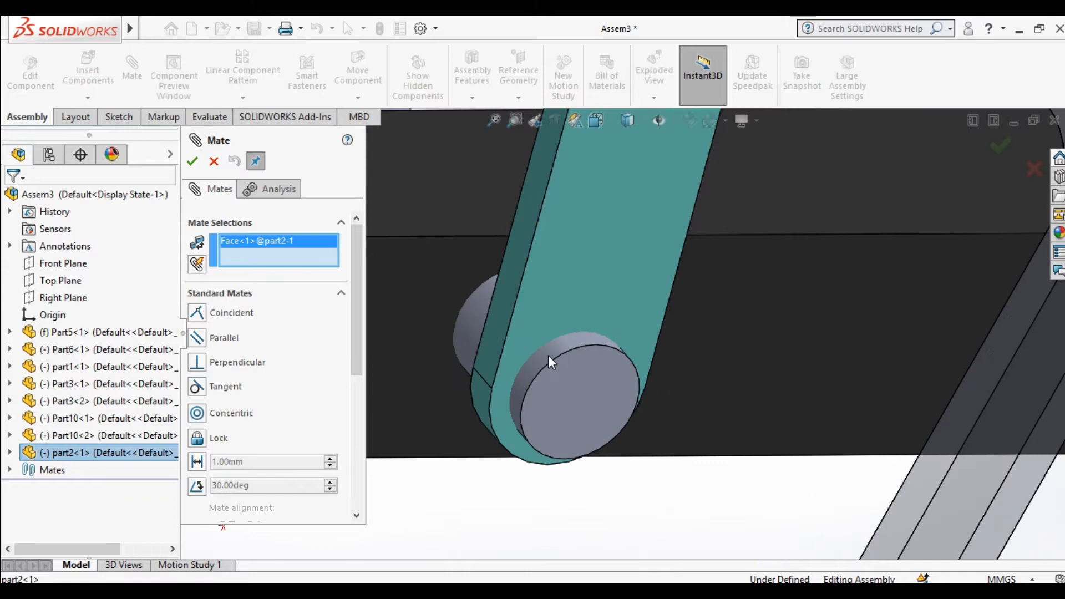
left_click(548, 356)
left_click(702, 387)
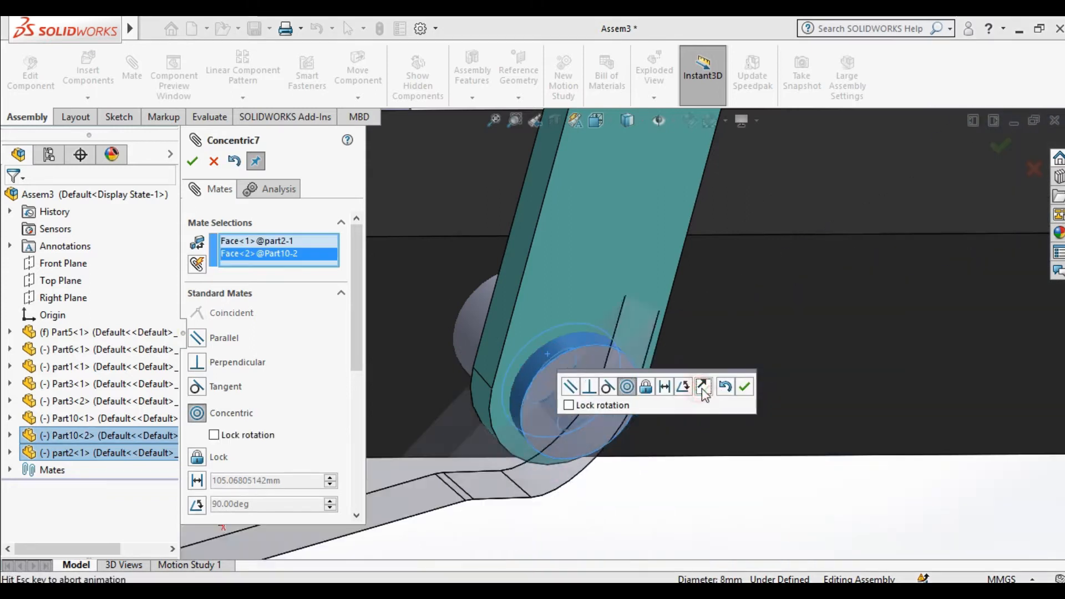
left_click(745, 386)
Step: Add a coincident mate between part2's flat front face and part1's flat front face
scroll(607, 357, "down", 3)
left_click(620, 328)
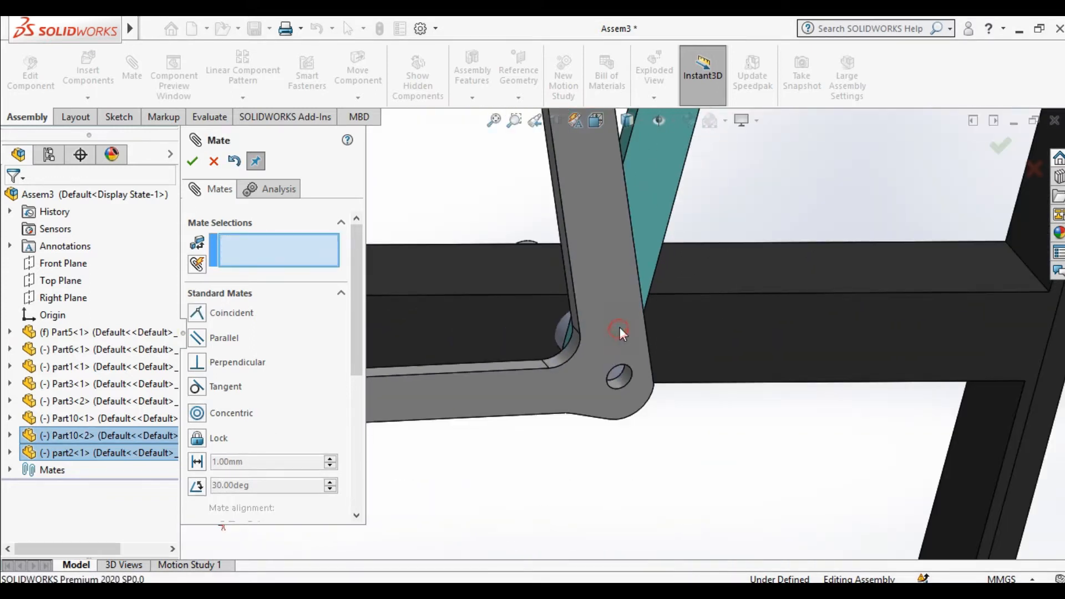
scroll(597, 348, "up", 5)
scroll(466, 334, "down", 6)
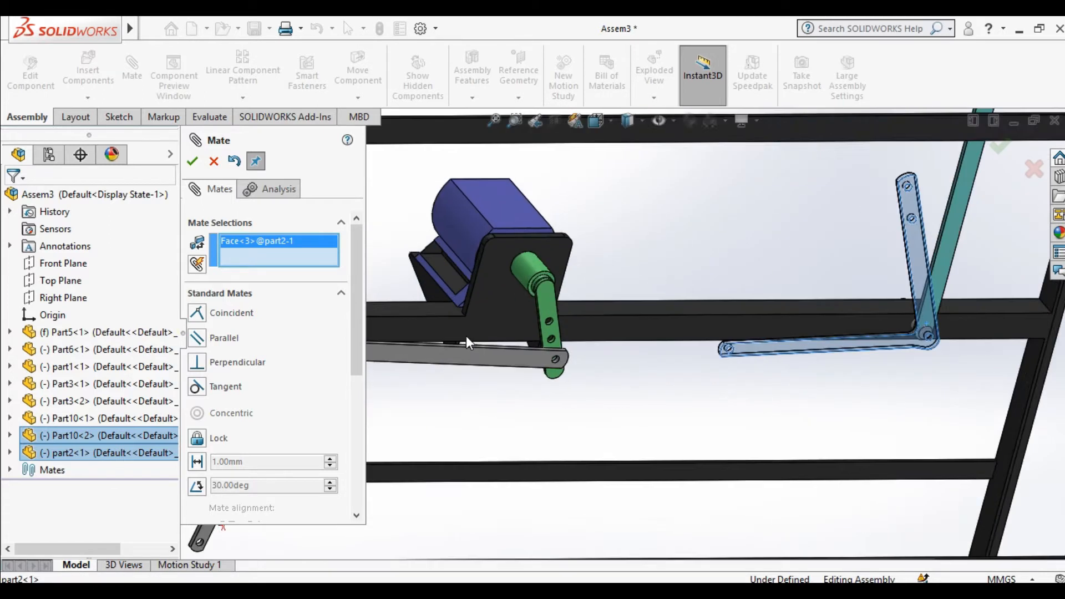
left_click(497, 366)
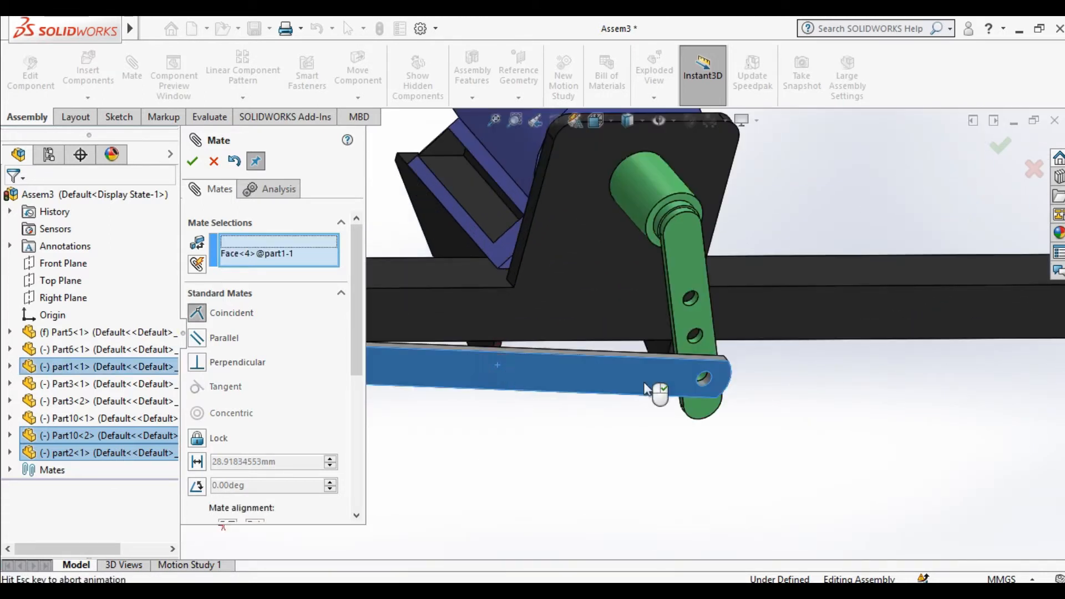
left_click(793, 413)
scroll(861, 368, "up", 5)
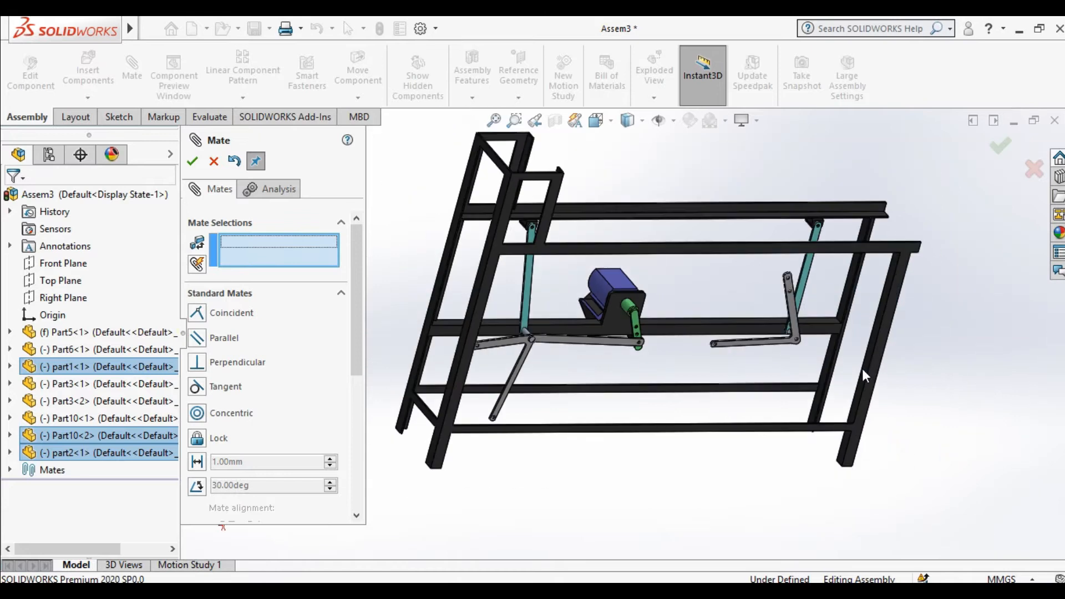
Step: Move the second Part10 pin along its axis out of Part3's hole and through part2's corner hole
scroll(680, 295, "down", 6)
middle_click_drag(631, 325, 609, 331)
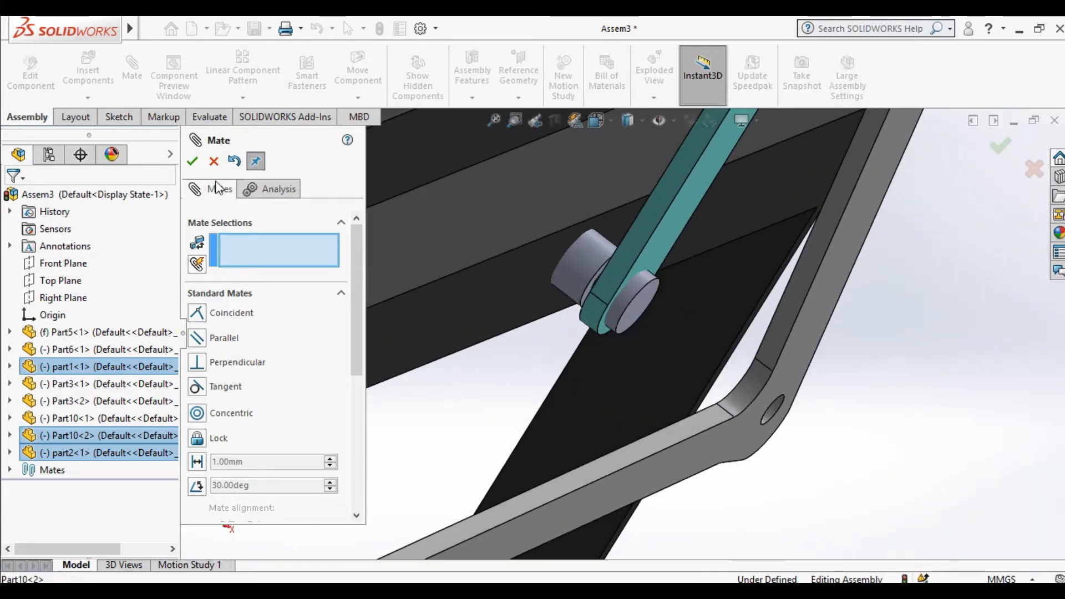
left_click(195, 161)
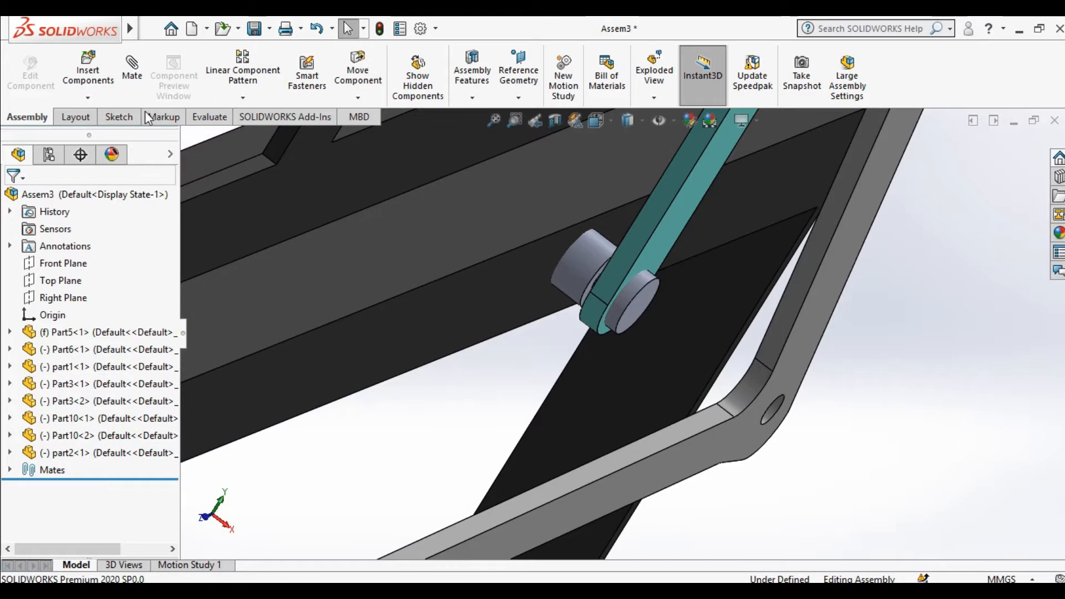
left_click(357, 65)
left_click_drag(605, 274, 827, 408)
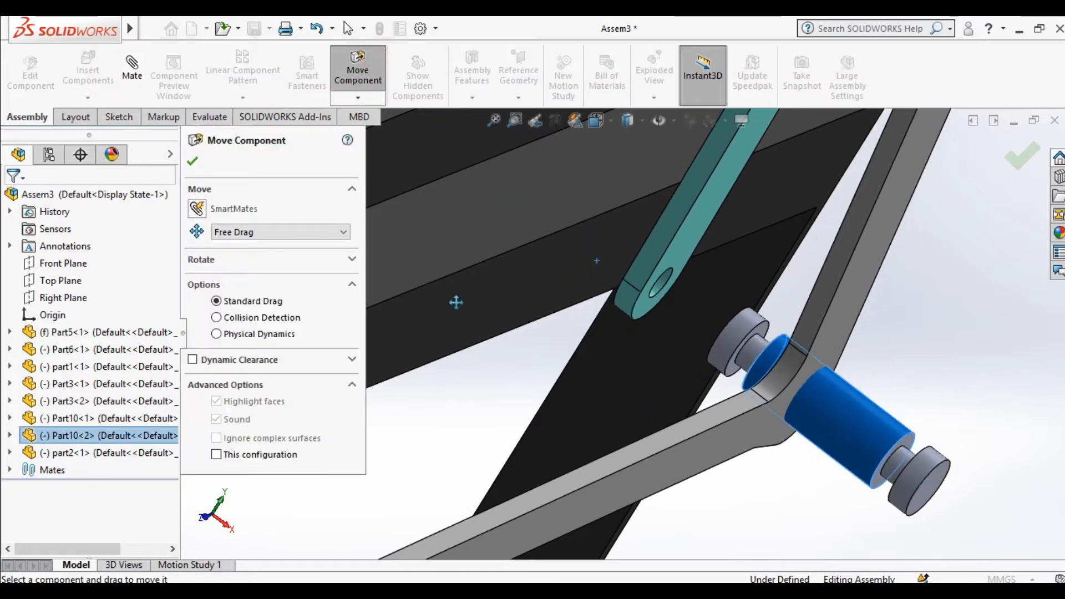
left_click(194, 161)
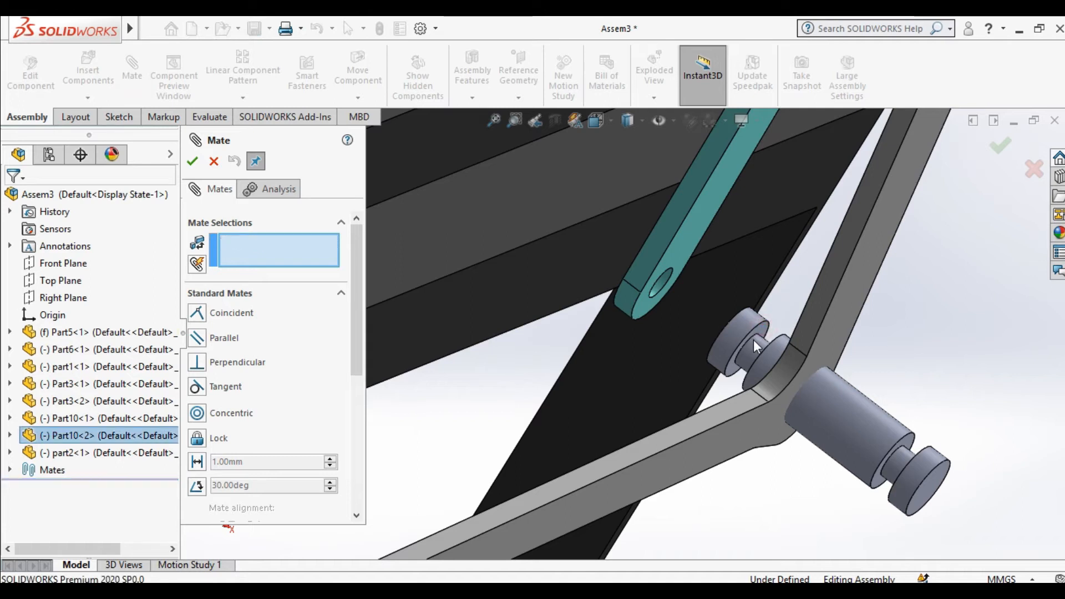
Step: Add a coincident mate between the outer end faces of the two Part10 pins
left_click(921, 495)
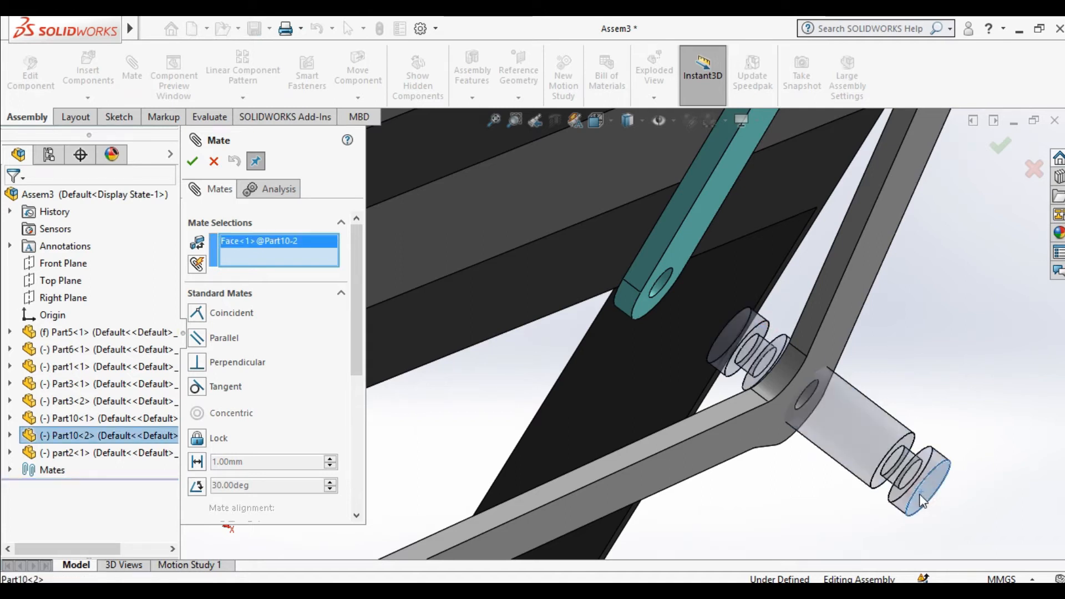
scroll(625, 427, "up", 10)
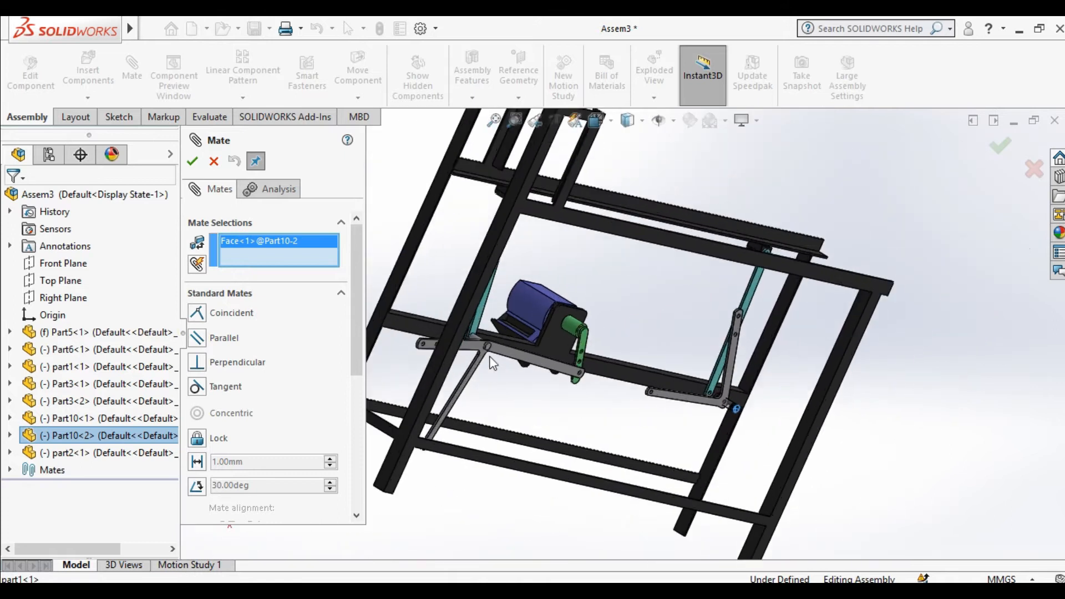
scroll(520, 380, "down", 10)
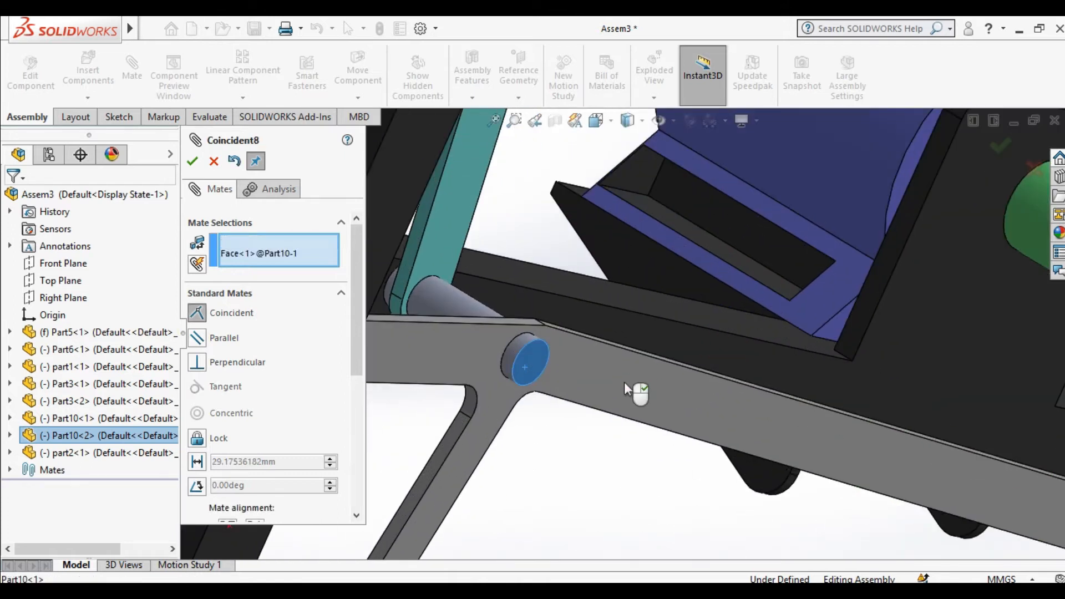
scroll(625, 389, "up", 9)
scroll(774, 409, "down", 4)
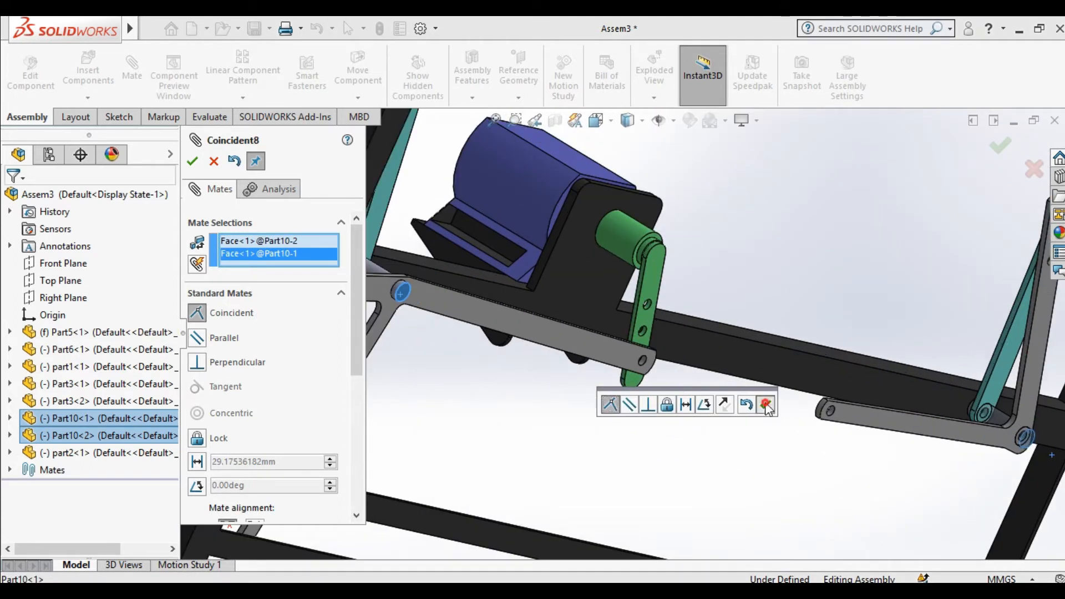
left_click(765, 405)
left_click(193, 161)
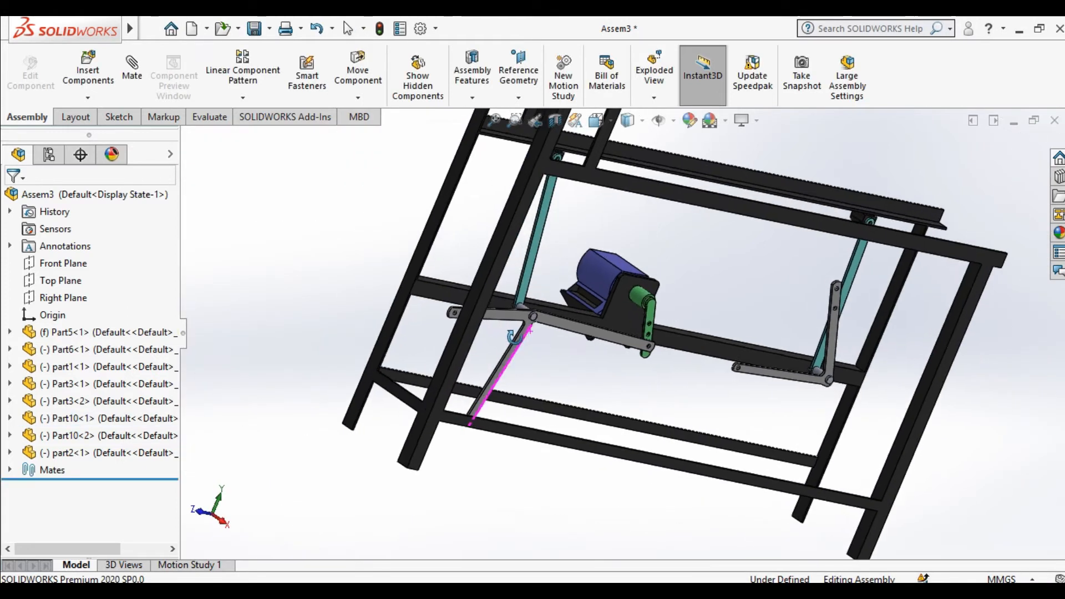
Step: Swing part2 about its pin until its single-hole arm points down to the lower rail
left_click(357, 75)
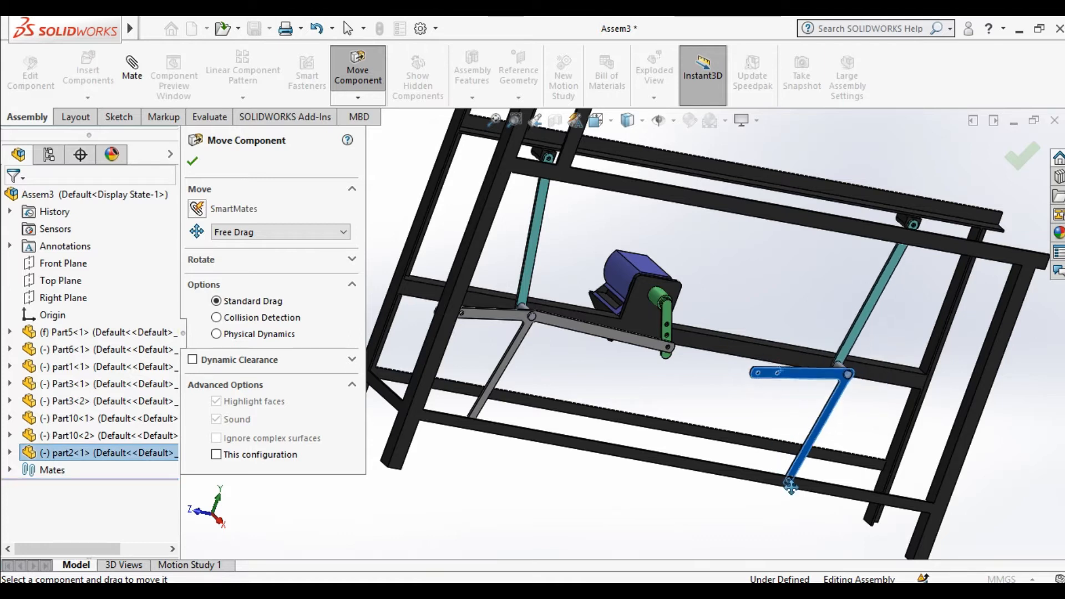
left_click(193, 166)
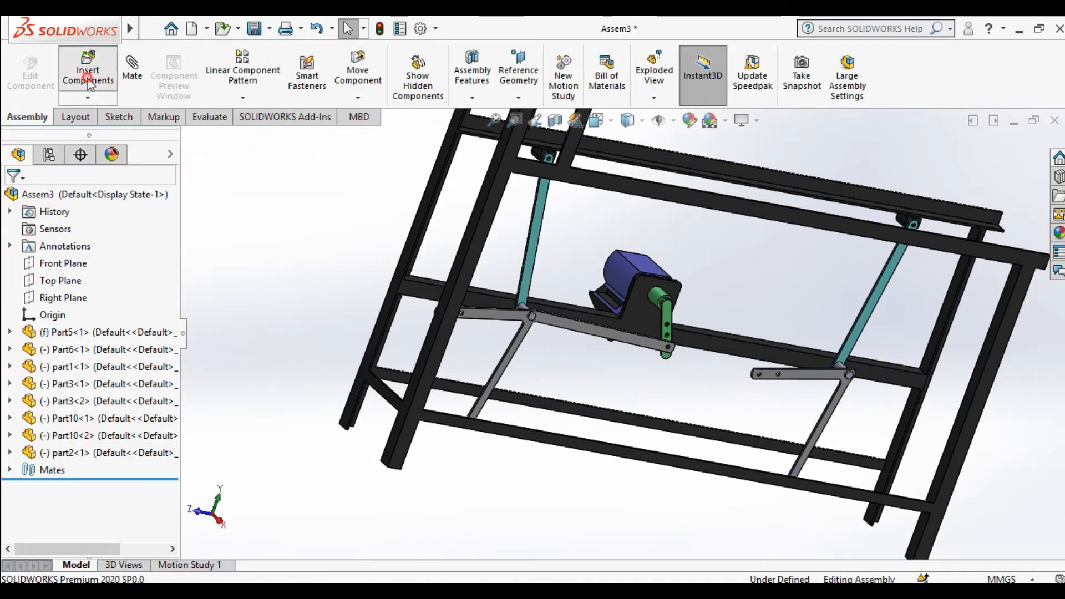
Step: Insert the long straight link Part4 into the assembly
left_click(88, 72)
double_click(785, 201)
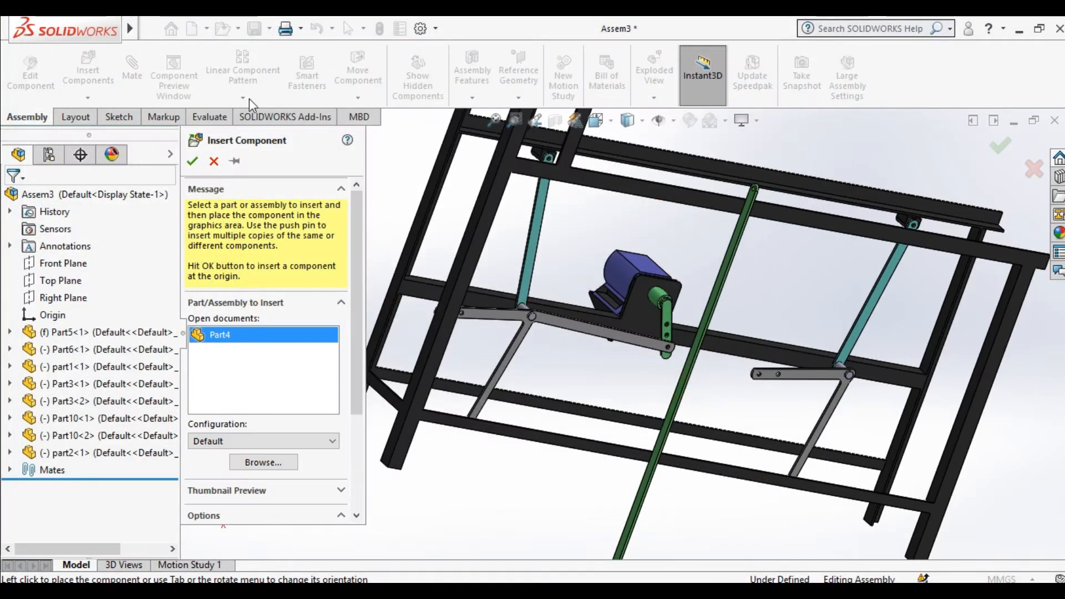
left_click(192, 161)
Step: Add a concentric mate between Part4's upper end hole and the hole at the end of part2's lower arm
left_click(131, 67)
scroll(693, 247, "down", 6)
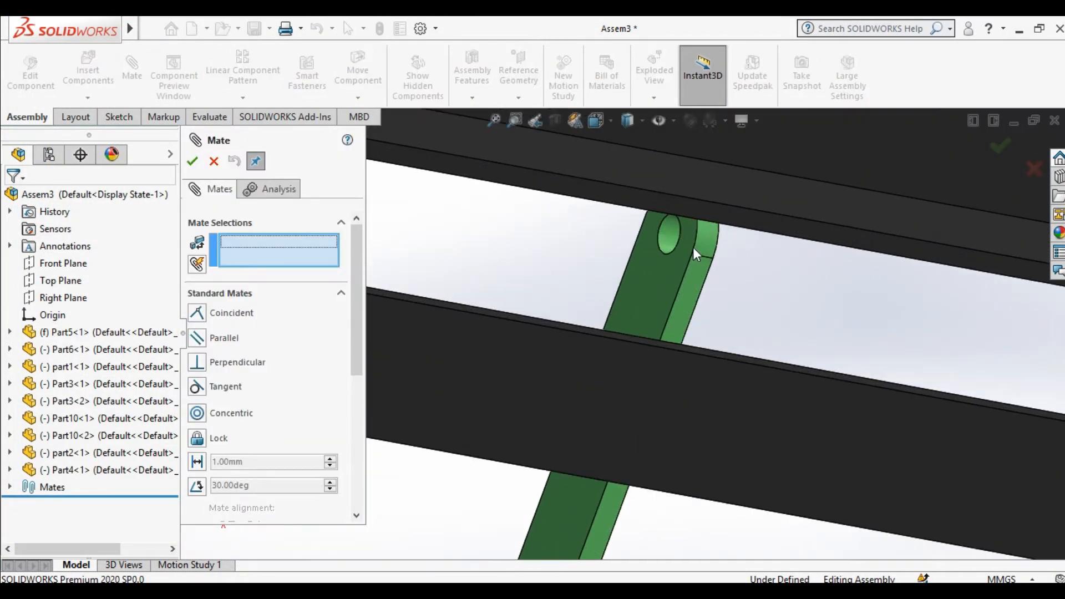
left_click(671, 238)
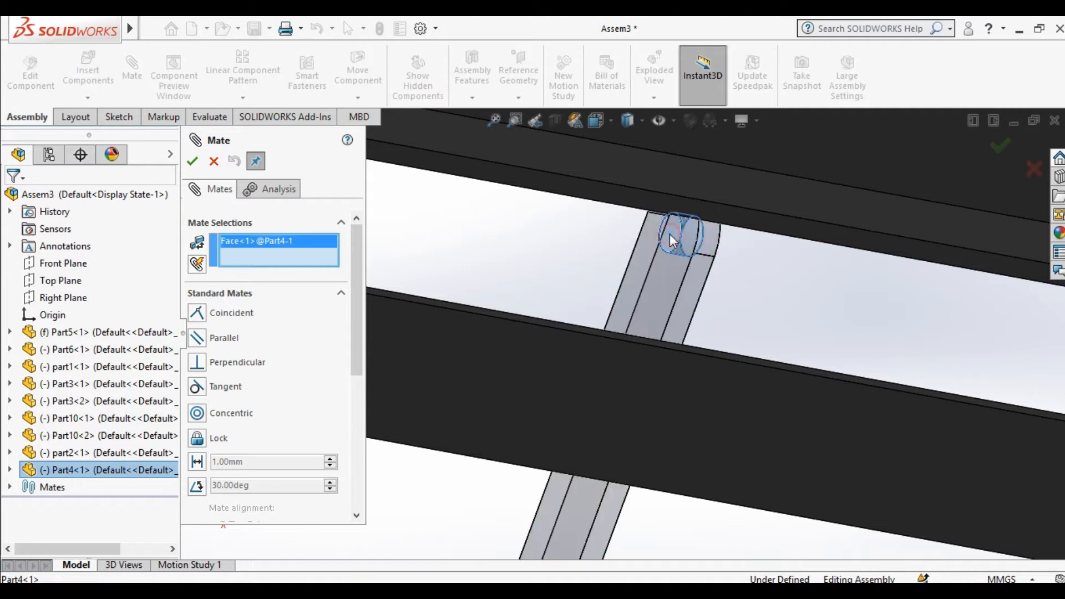
scroll(779, 426, "up", 8)
scroll(659, 425, "down", 10)
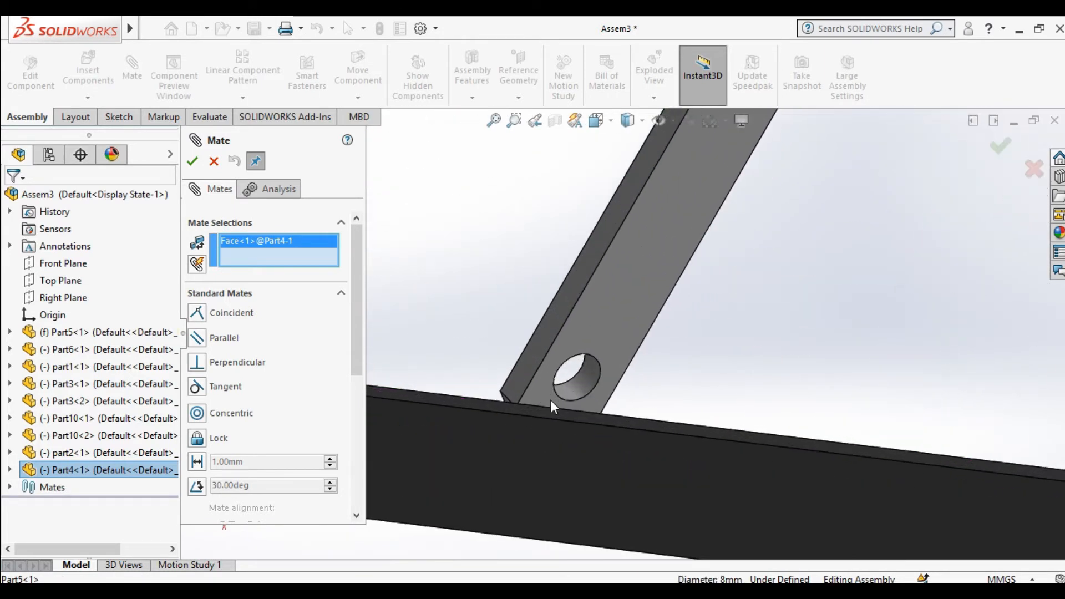
left_click(581, 391)
left_click(774, 429)
scroll(555, 444, "up", 10)
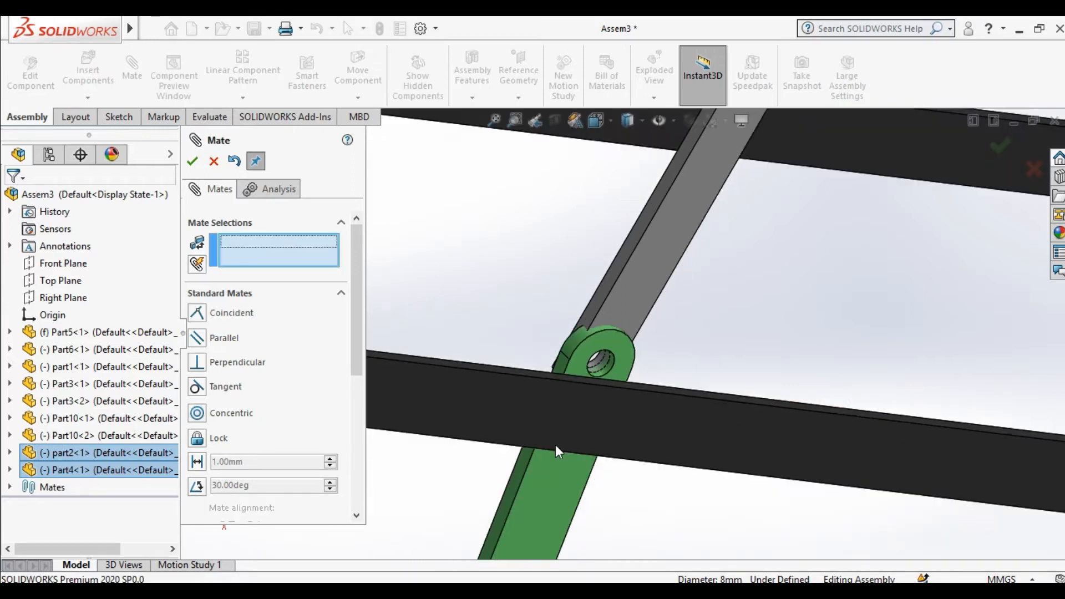
Step: Add a concentric mate between Part4's free end hole and the hole at the end of part1's lower arm
scroll(604, 420, "down", 5)
scroll(444, 457, "down", 5)
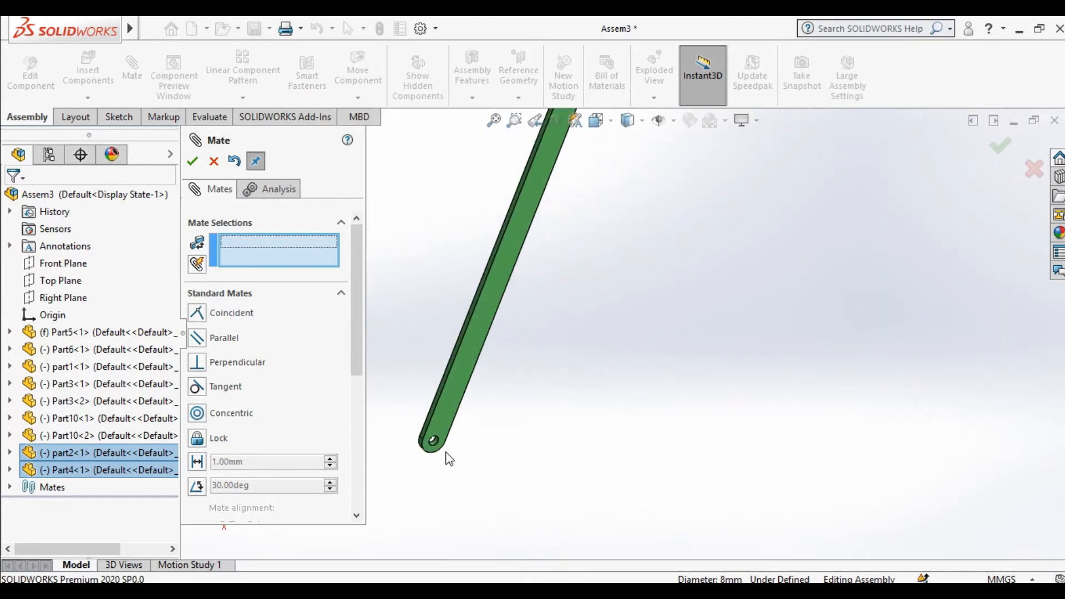
left_click(507, 358)
scroll(480, 221, "up", 10)
scroll(620, 299, "down", 5)
scroll(692, 250, "down", 5)
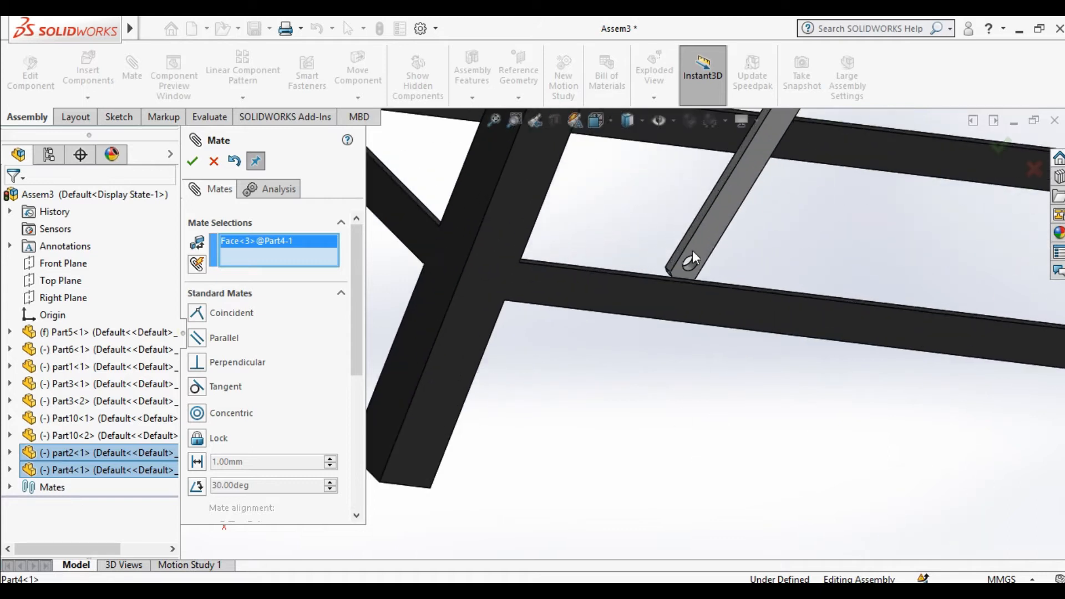
left_click(633, 277)
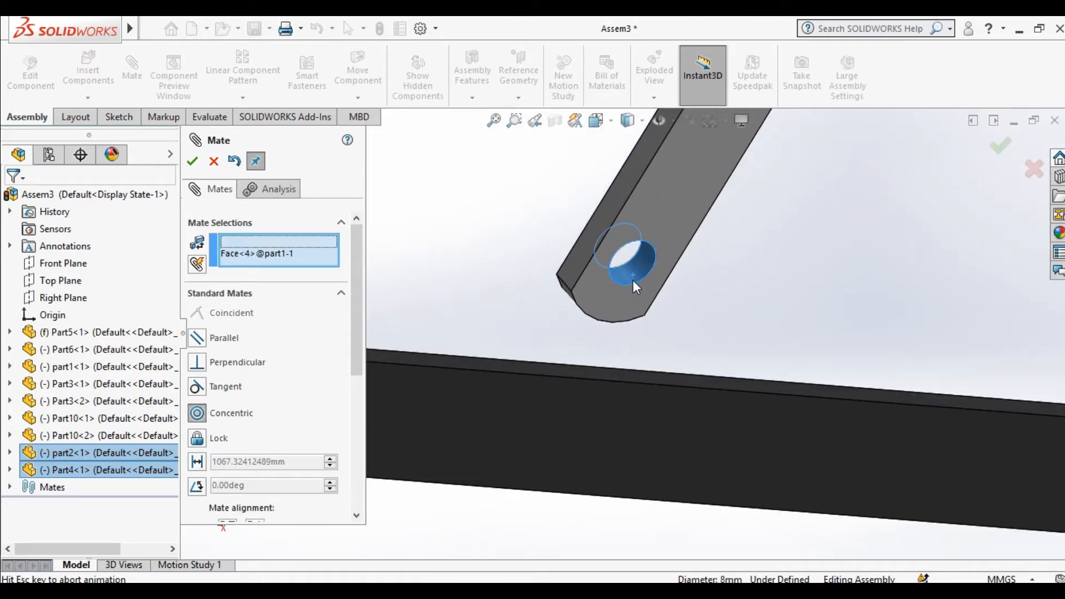
left_click(828, 246)
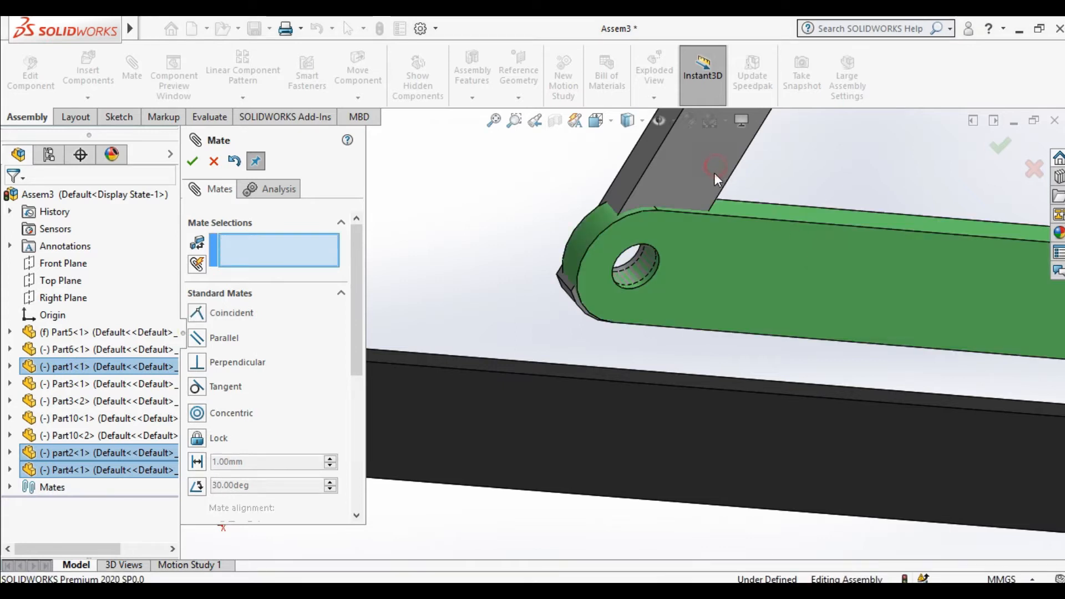
Step: Add a coincident mate between part1's flat side face and Part4's adjoining flat face, and finish mating
left_click(693, 185)
key("ctrl+8")
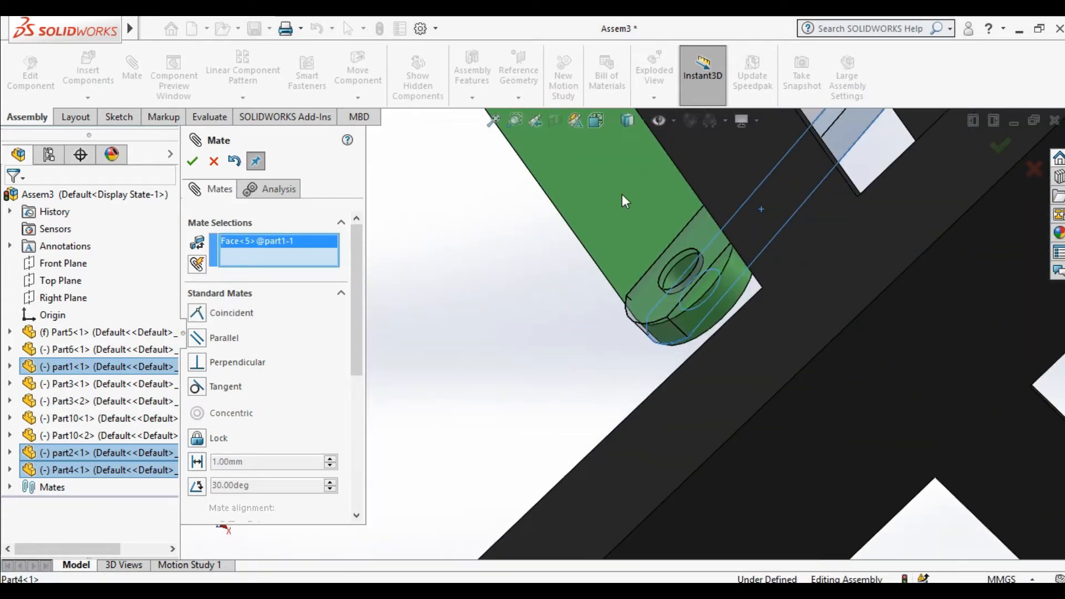
left_click(621, 190)
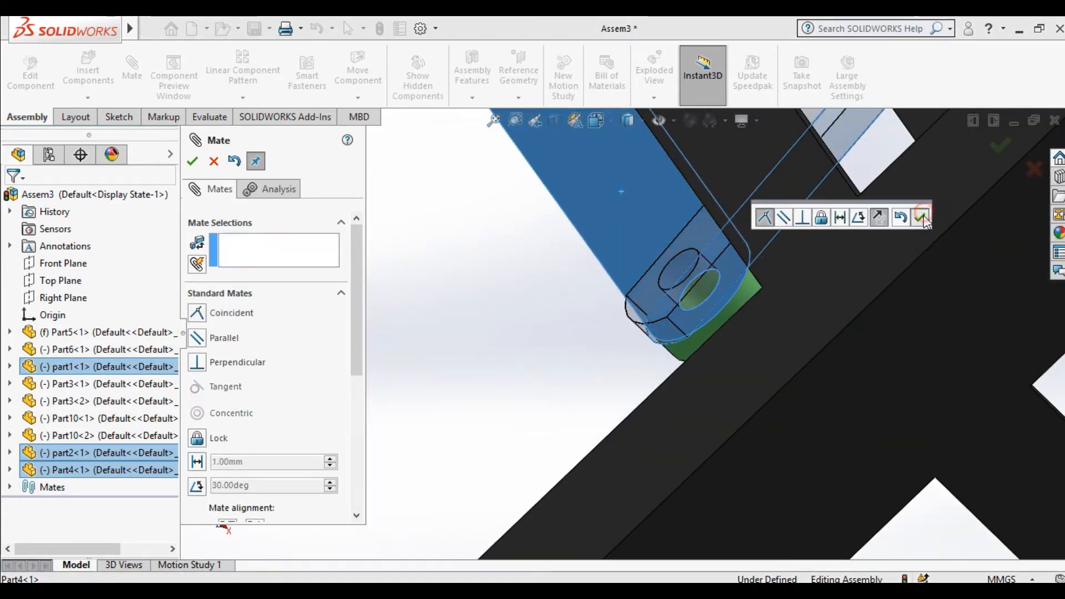
left_click(922, 218)
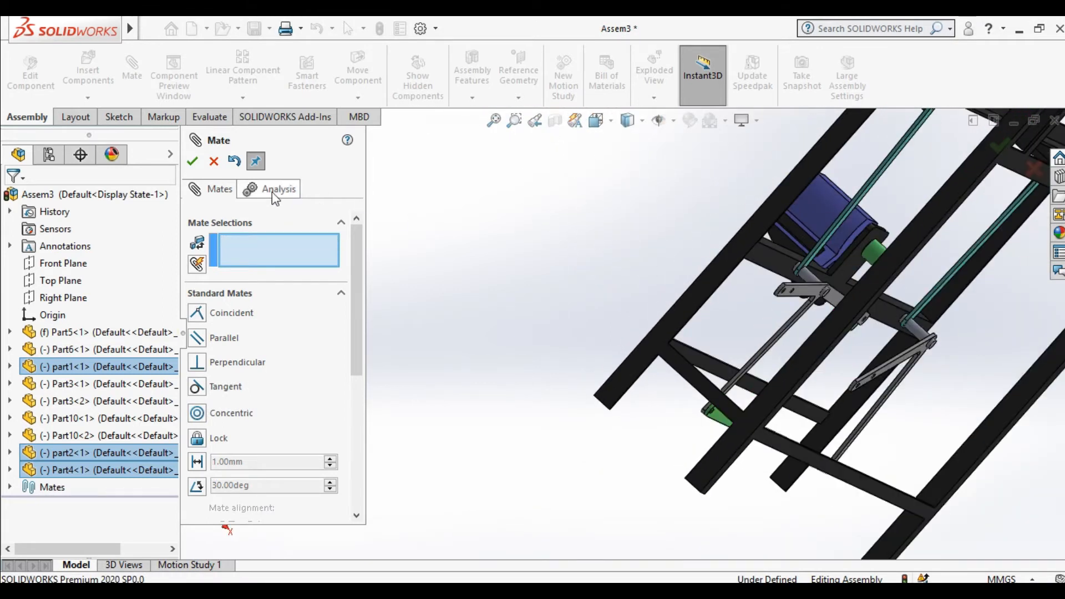
left_click(206, 165)
Step: Insert Part7, the pusher frame with the row of plates, into the assembly near the top rails
left_click(596, 120)
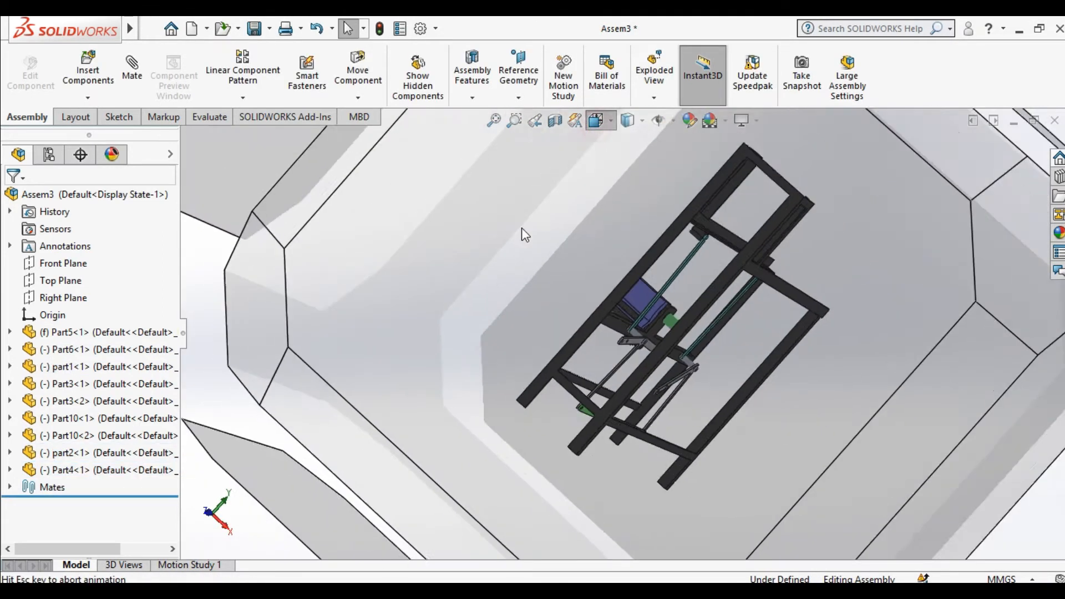
left_click(464, 351)
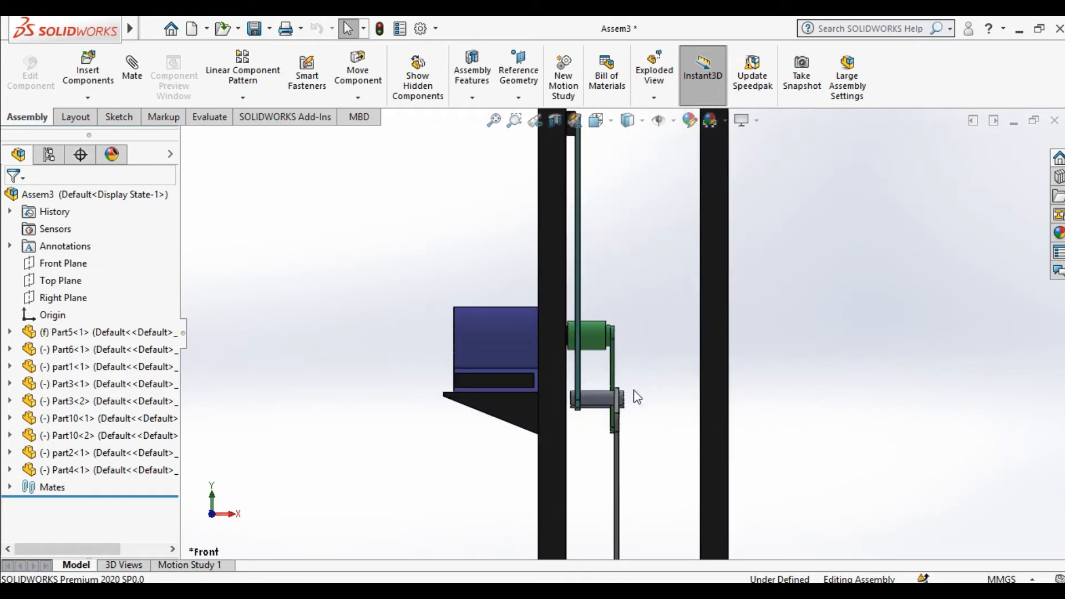
middle_click_drag(622, 433, 605, 408)
left_click(88, 97)
left_click(81, 89)
left_click(430, 269)
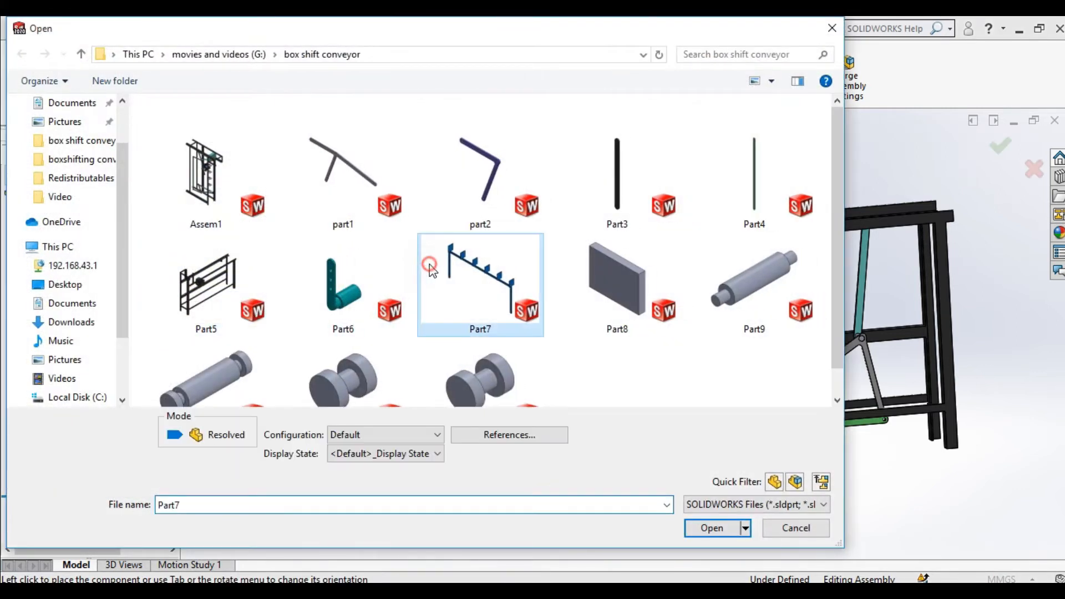
double_click(460, 281)
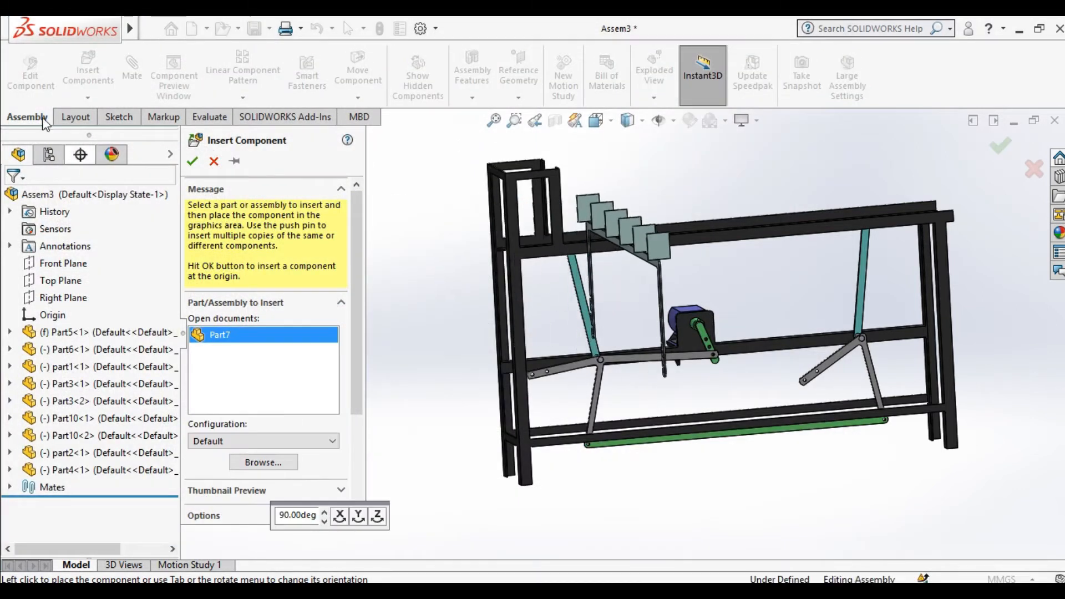
left_click(615, 300)
left_click(112, 71)
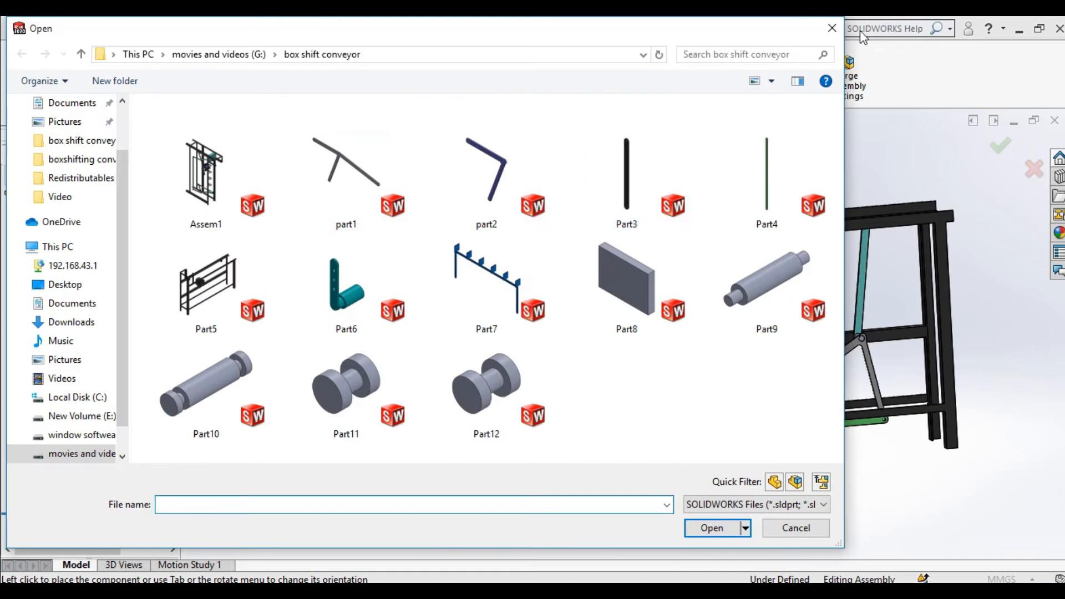
key("Escape")
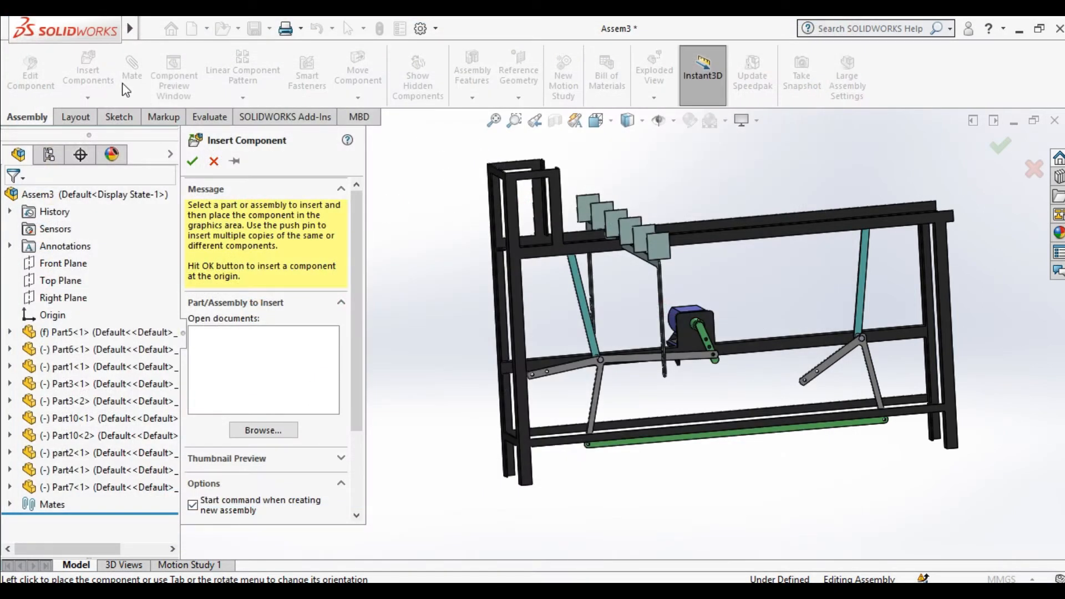
left_click(213, 162)
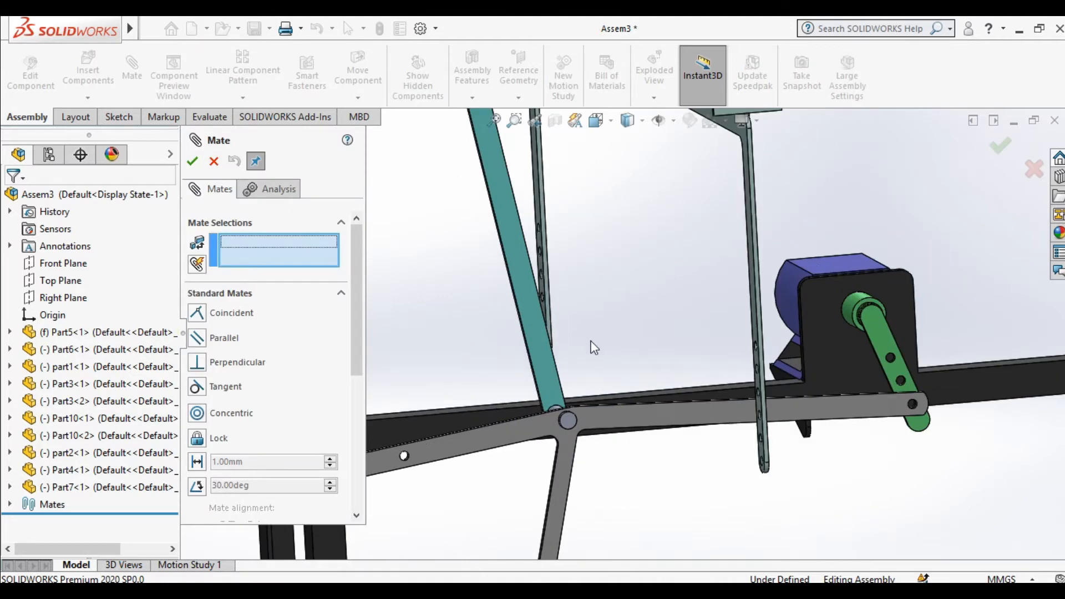
Step: Add a concentric mate between the second-lowest hole of one Part7 leg and the end hole of part1's two-hole arm
middle_click_drag(589, 345, 500, 345)
scroll(501, 345, "down", 6)
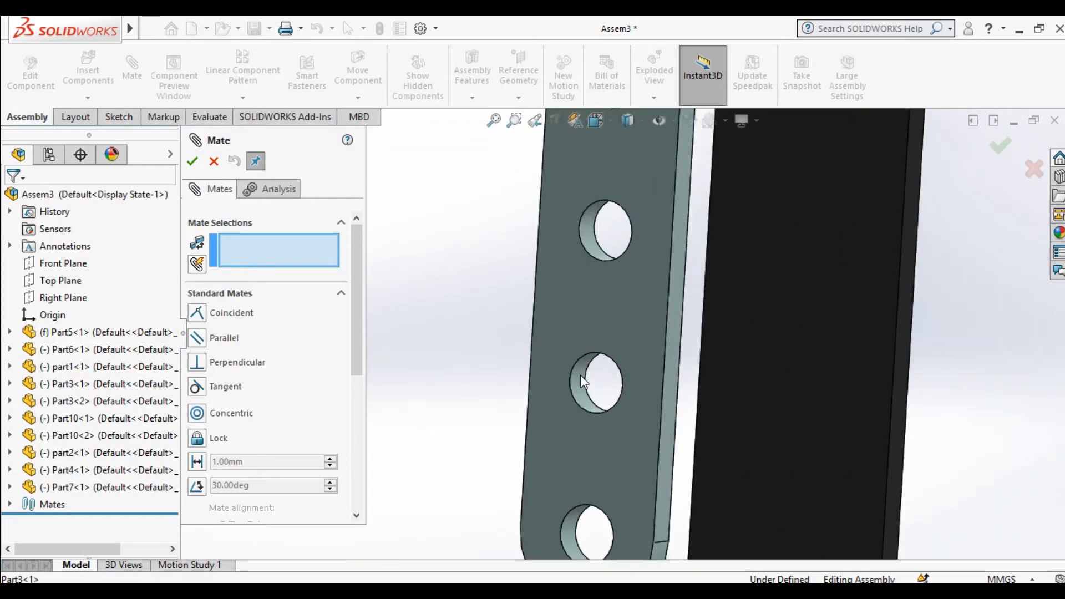
left_click(580, 374)
scroll(580, 380, "up", 5)
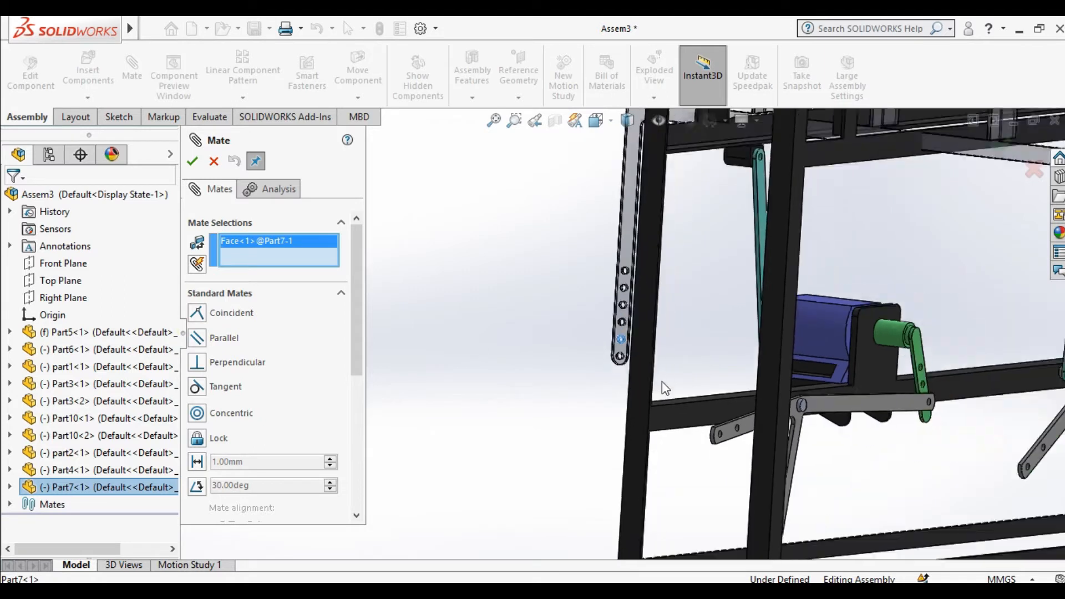
scroll(661, 381, "up", 4)
middle_click_drag(661, 381, 620, 407)
scroll(620, 407, "down", 8)
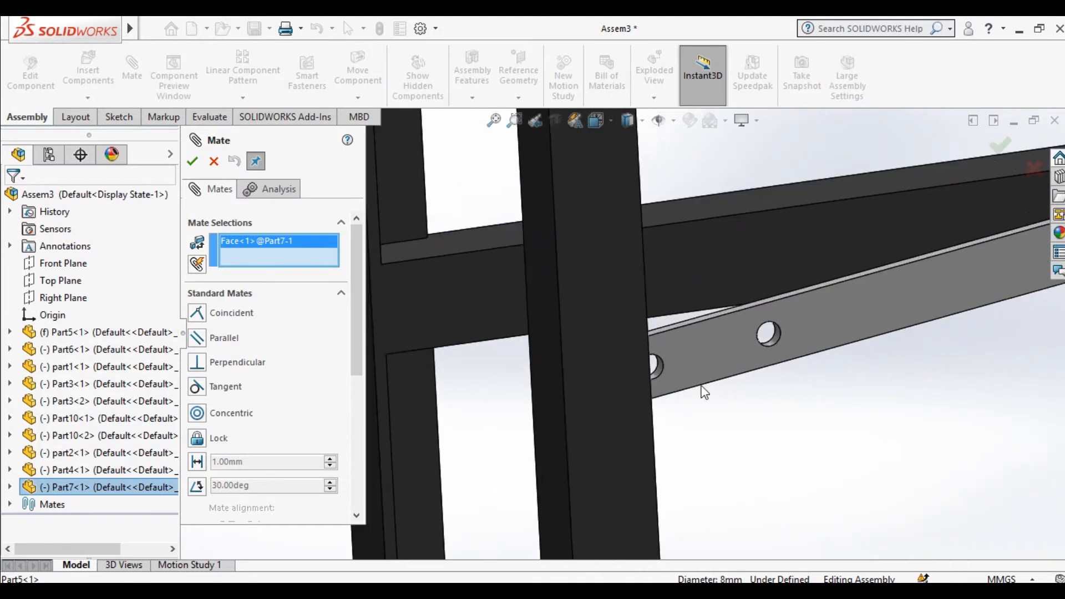
scroll(703, 392, "down", 5)
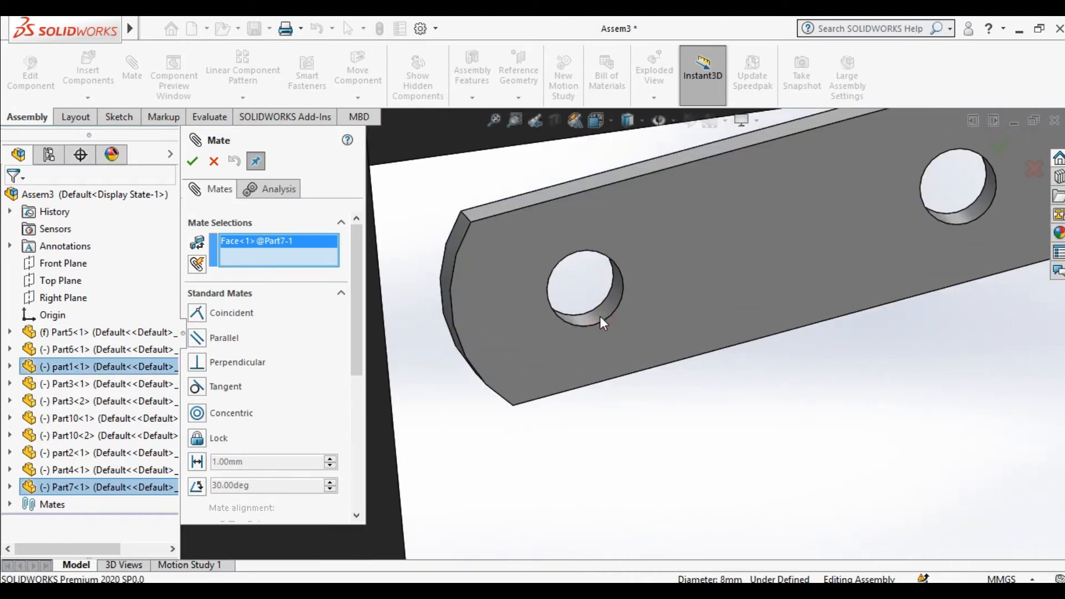
left_click(600, 318)
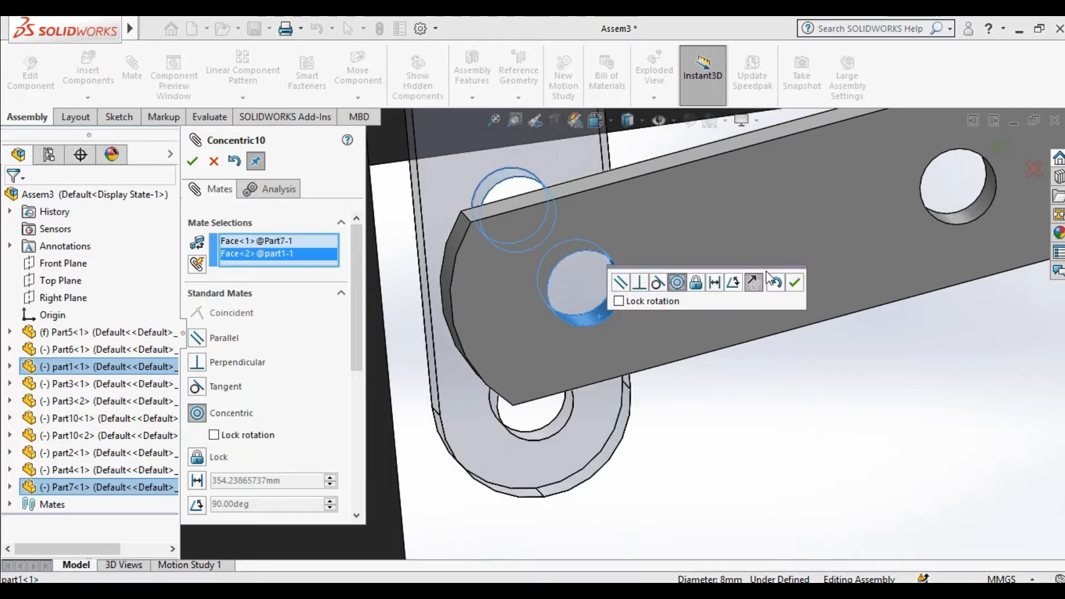
scroll(800, 292, "up", 5)
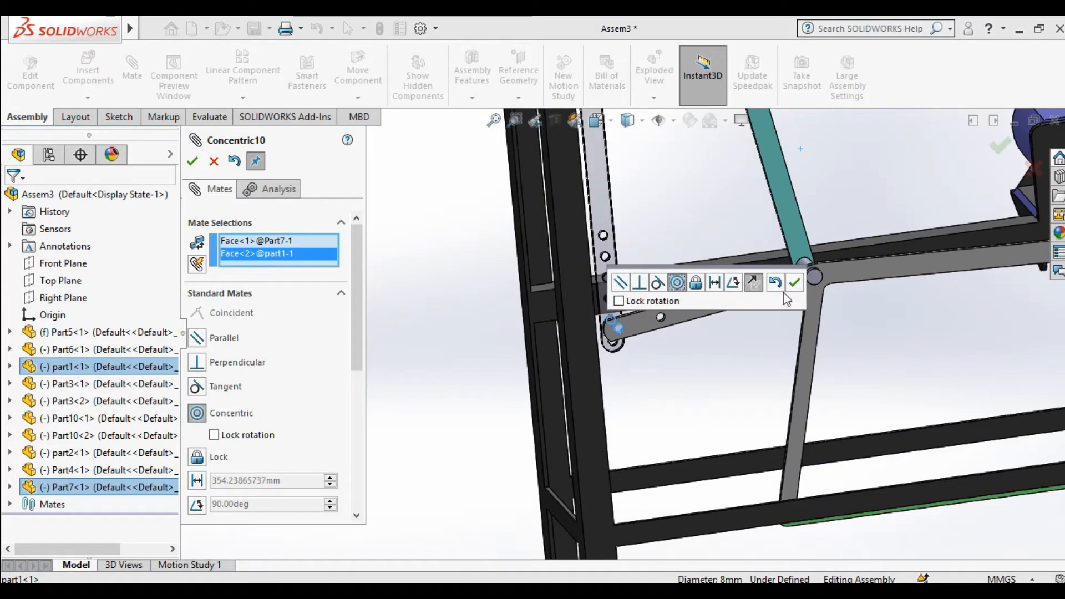
left_click(794, 284)
Step: Add a concentric mate between the second-lowest hole of Part7's other leg and the end hole of part2's two-hole arm
scroll(833, 263, "up", 5)
scroll(517, 367, "down", 8)
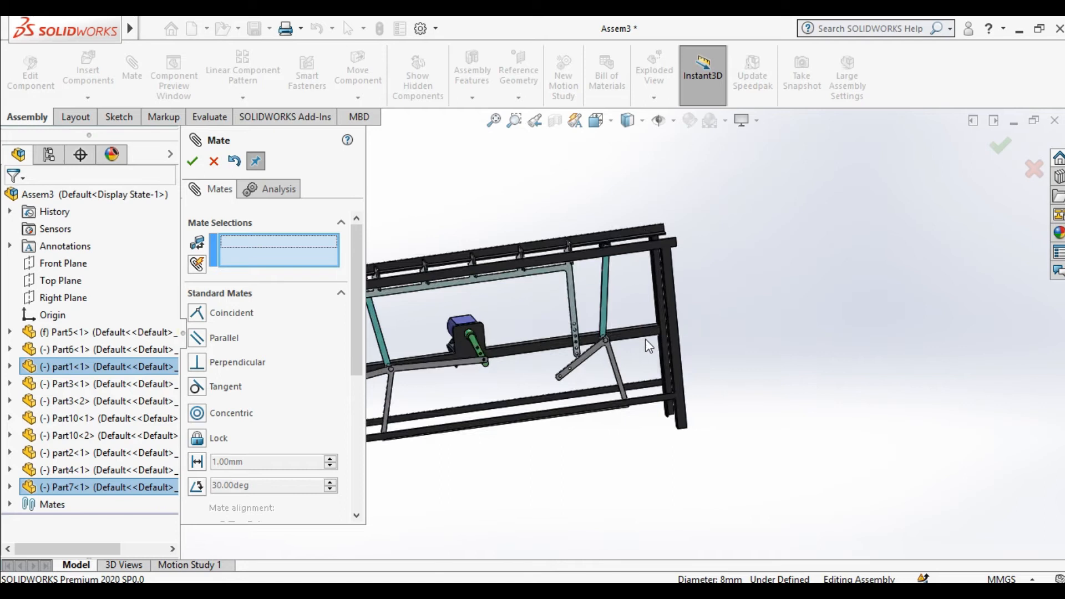
scroll(468, 345, "down", 8)
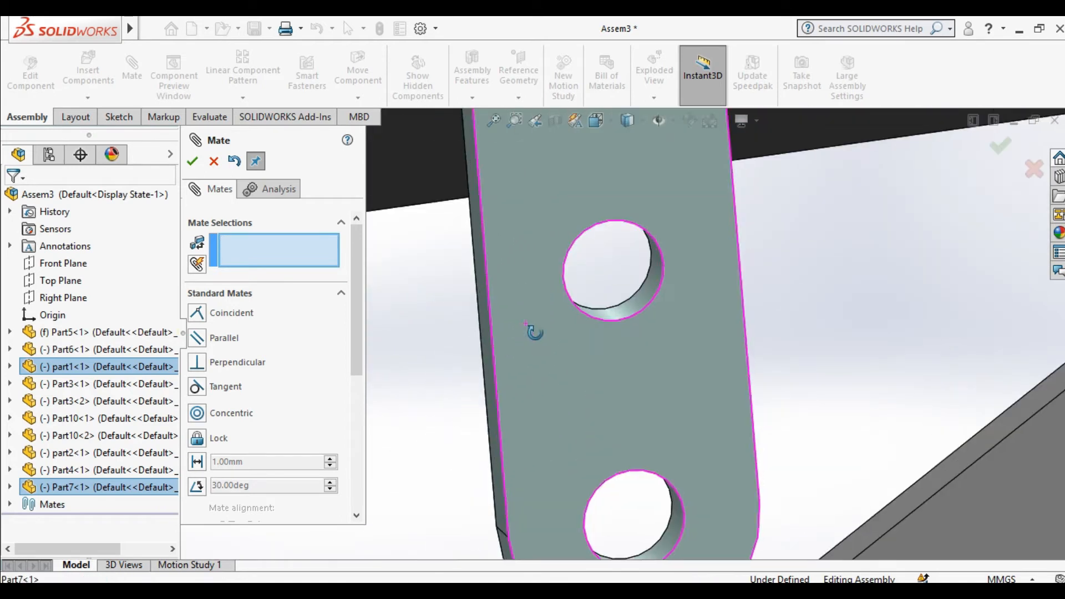
left_click(607, 302)
scroll(600, 348, "up", 5)
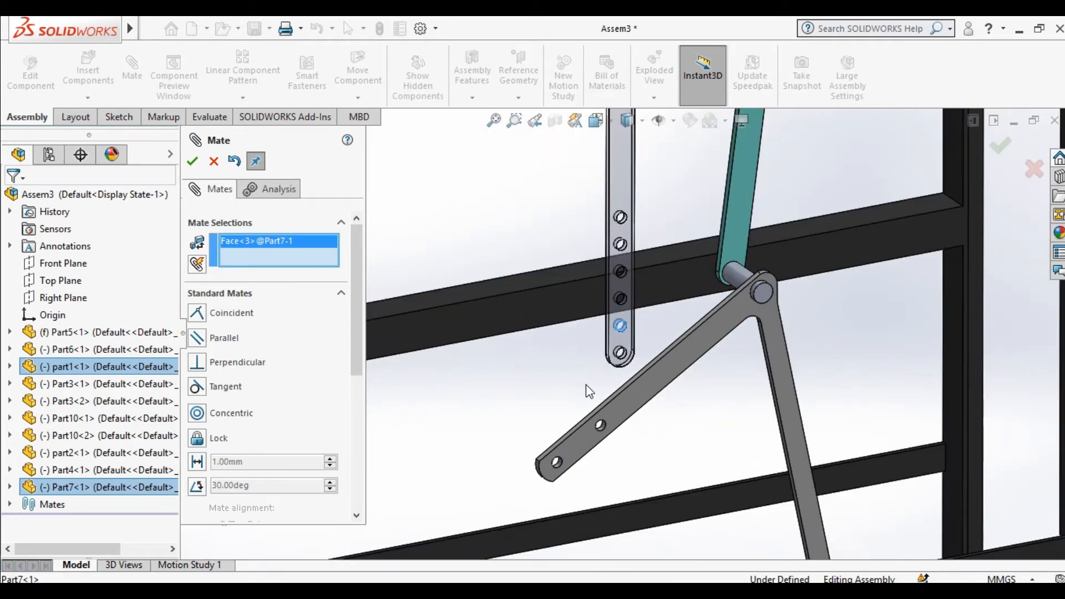
scroll(559, 465, "down", 5)
left_click(625, 361)
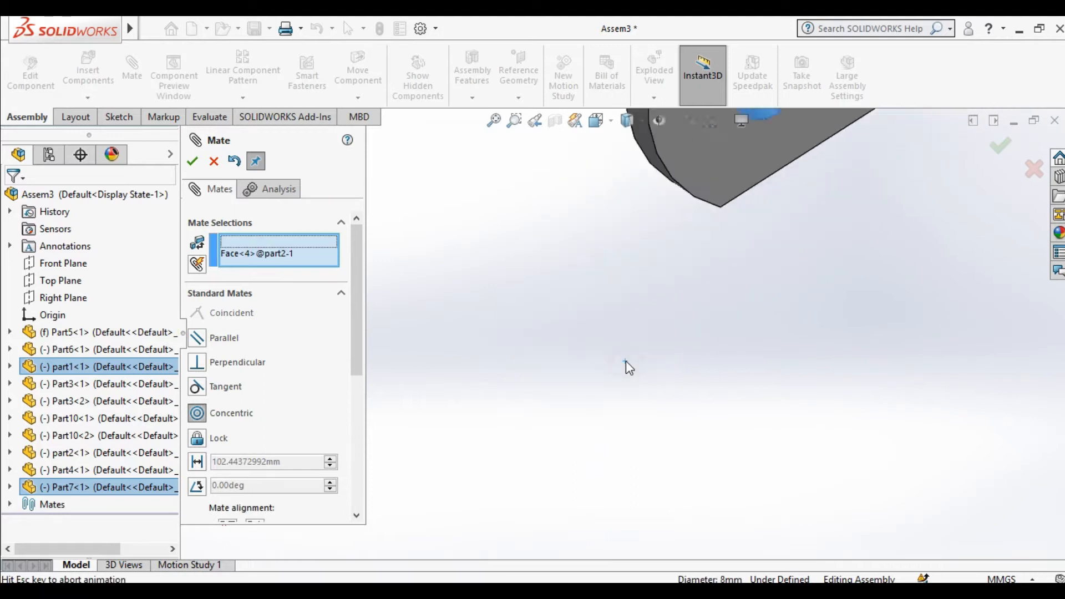
left_click(862, 265)
Step: Add a coincident mate between part2's flat side face and the flat face of Part7's leg, and finish mating
scroll(700, 264, "up", 10)
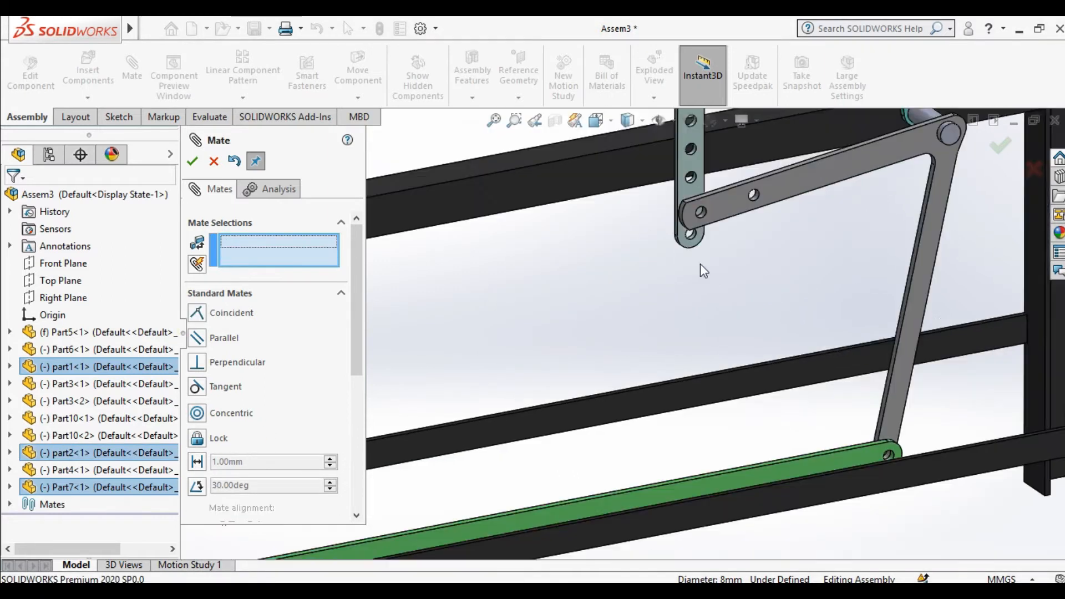
middle_click_drag(636, 291, 551, 266)
scroll(577, 291, "down", 5)
scroll(577, 291, "down", 3)
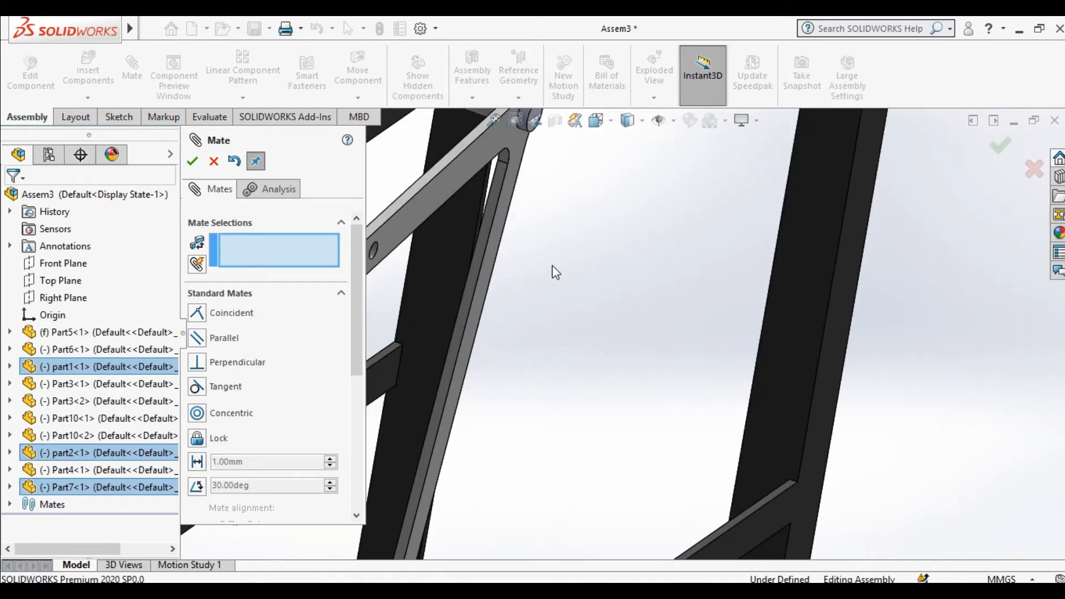
left_click(420, 213)
scroll(427, 231, "up", 3)
middle_click_drag(427, 231, 544, 260)
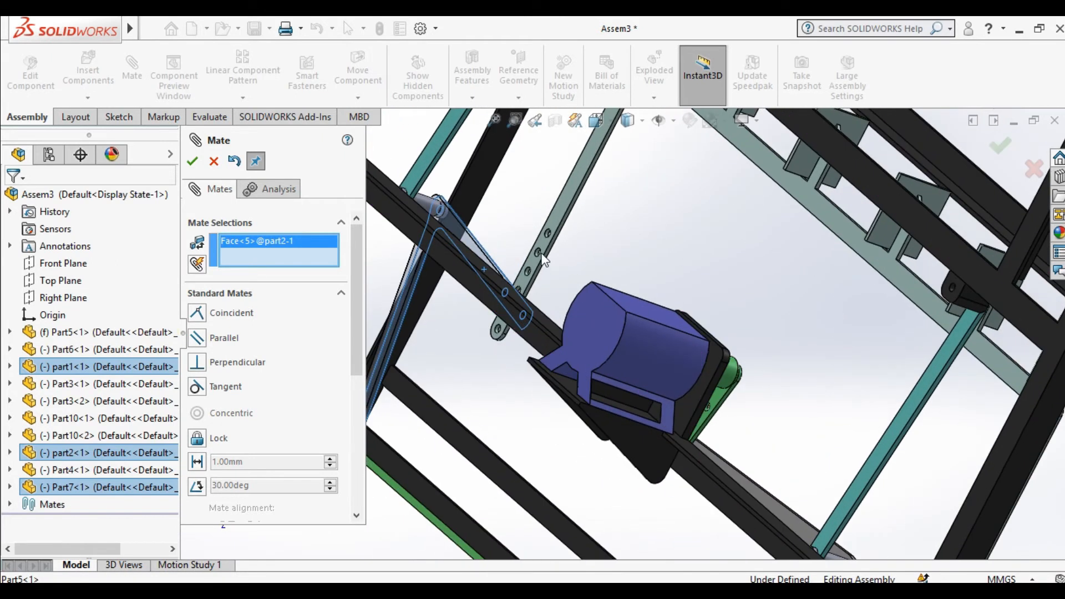
left_click(561, 210)
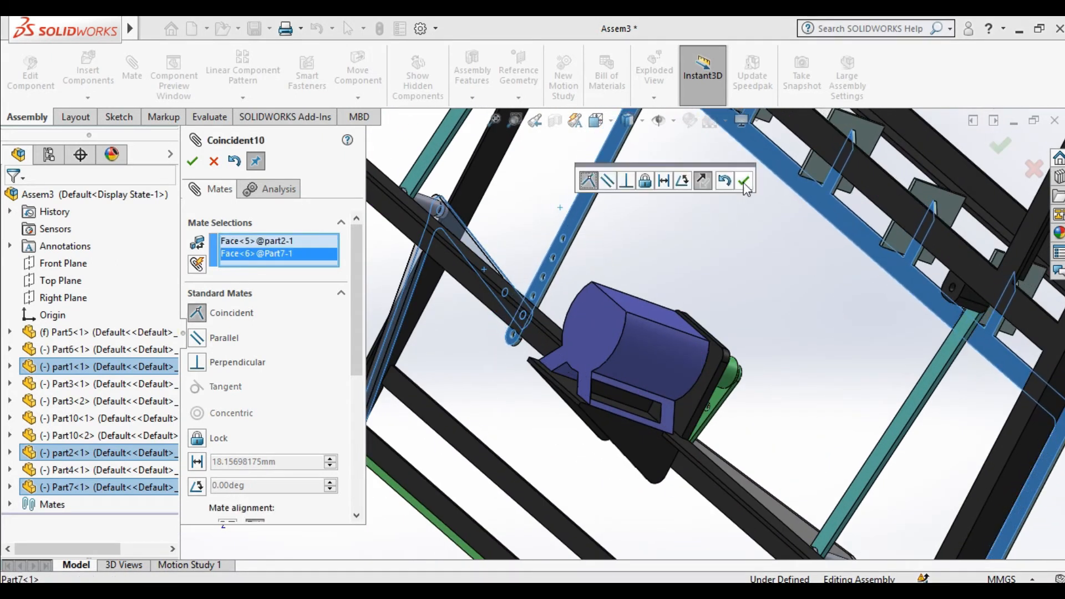
left_click(743, 182)
left_click(192, 161)
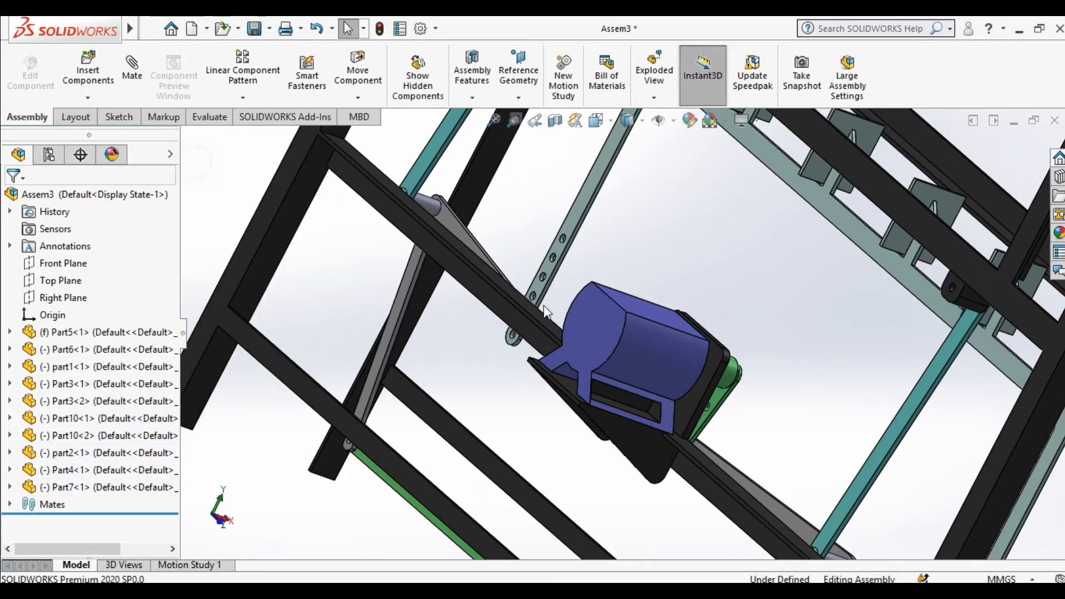
Step: Swing the crank Part6 upward about the motor shaft with Move Component to drive the linkage and pusher frame
scroll(677, 358, "up", 5)
middle_click_drag(677, 357, 693, 366)
middle_click_drag(619, 343, 559, 338)
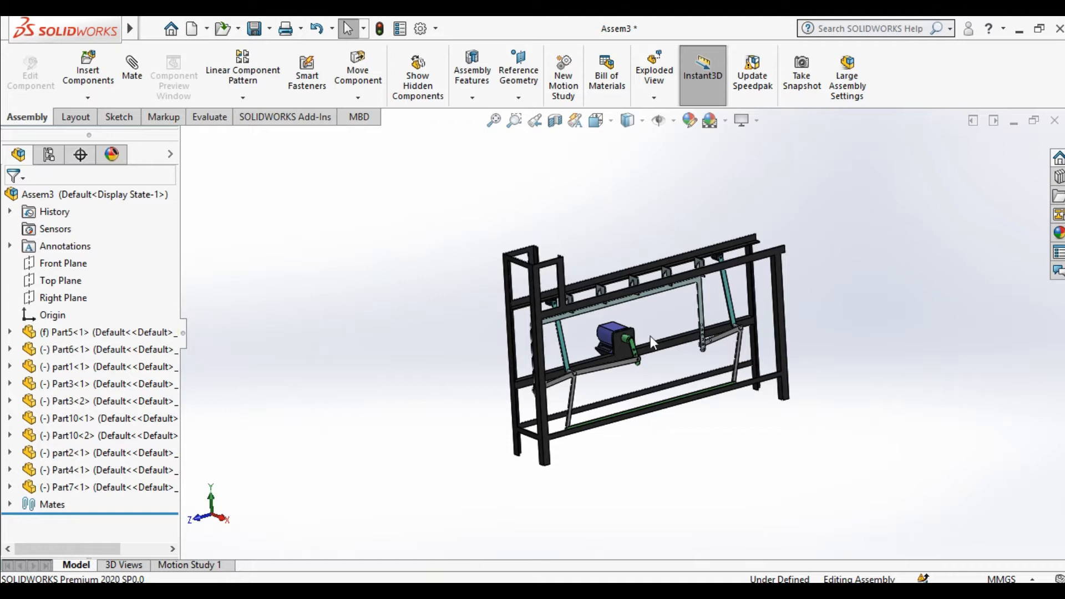
scroll(650, 335, "down", 4)
middle_click_drag(668, 361, 697, 361)
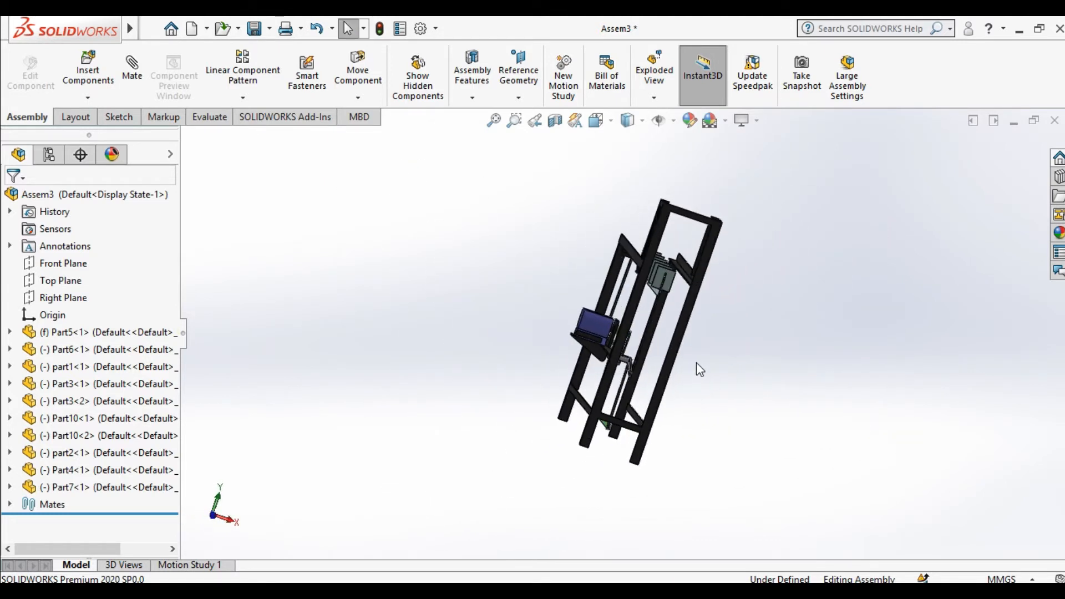
left_click(596, 120)
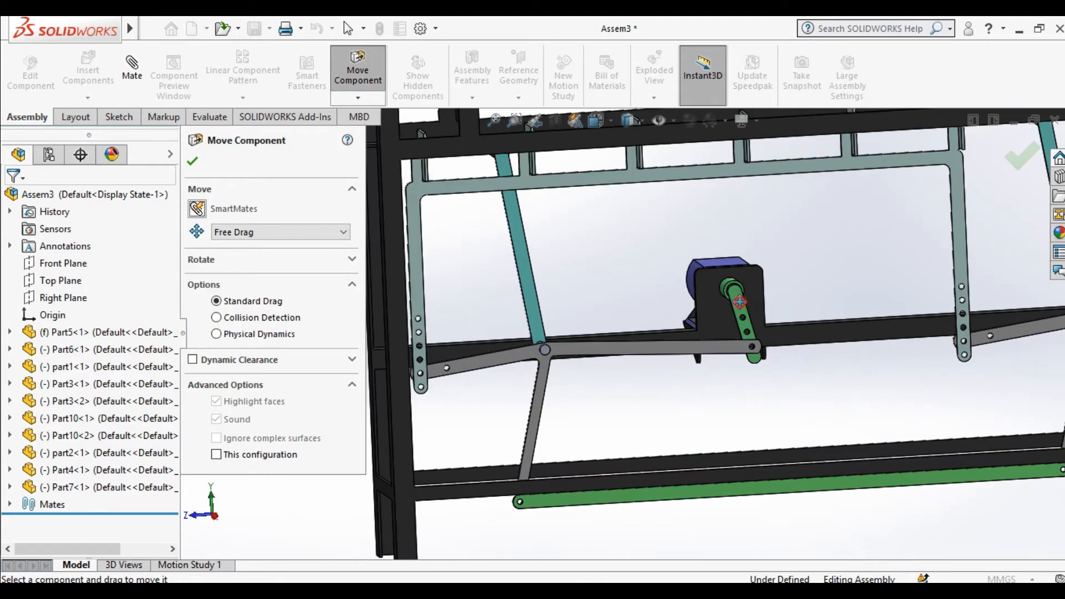
left_click_drag(739, 302, 813, 313)
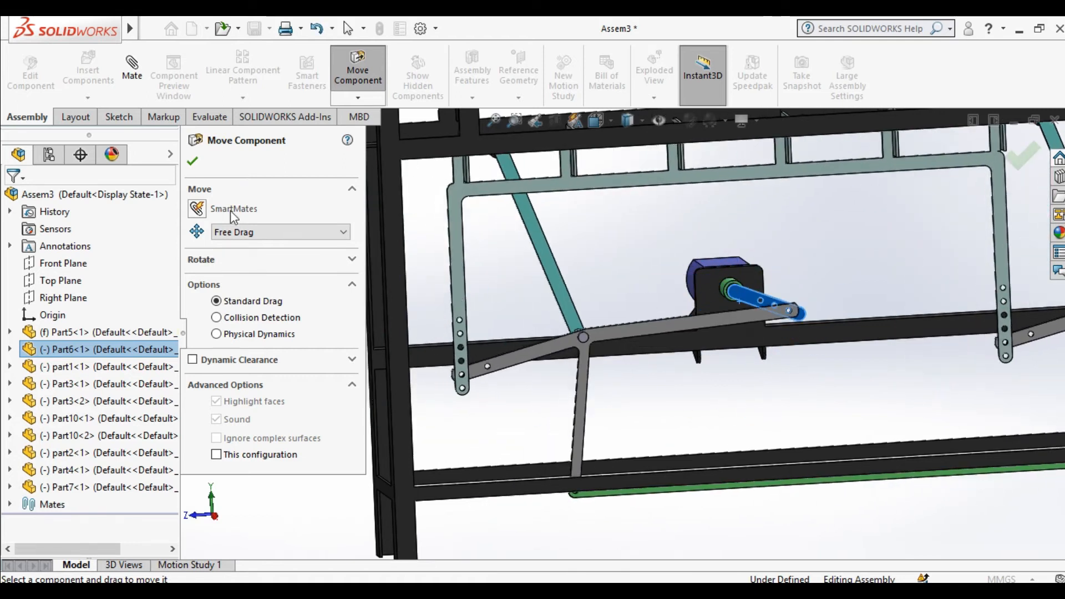
left_click(193, 161)
Step: Insert the Part11 pin from the box shift conveyor folder into the assembly
left_click(88, 72)
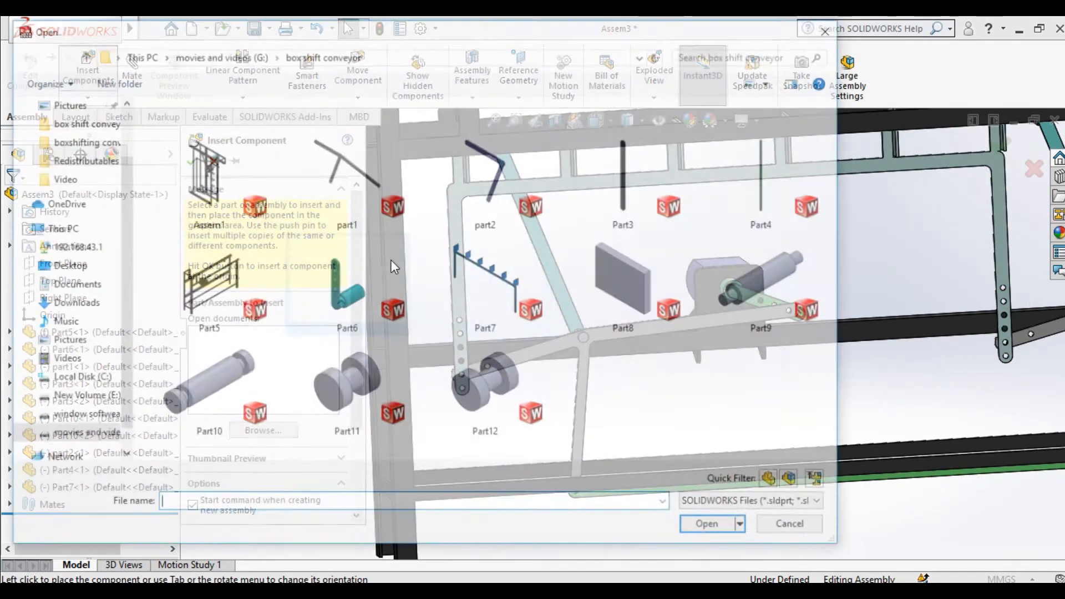
double_click(356, 367)
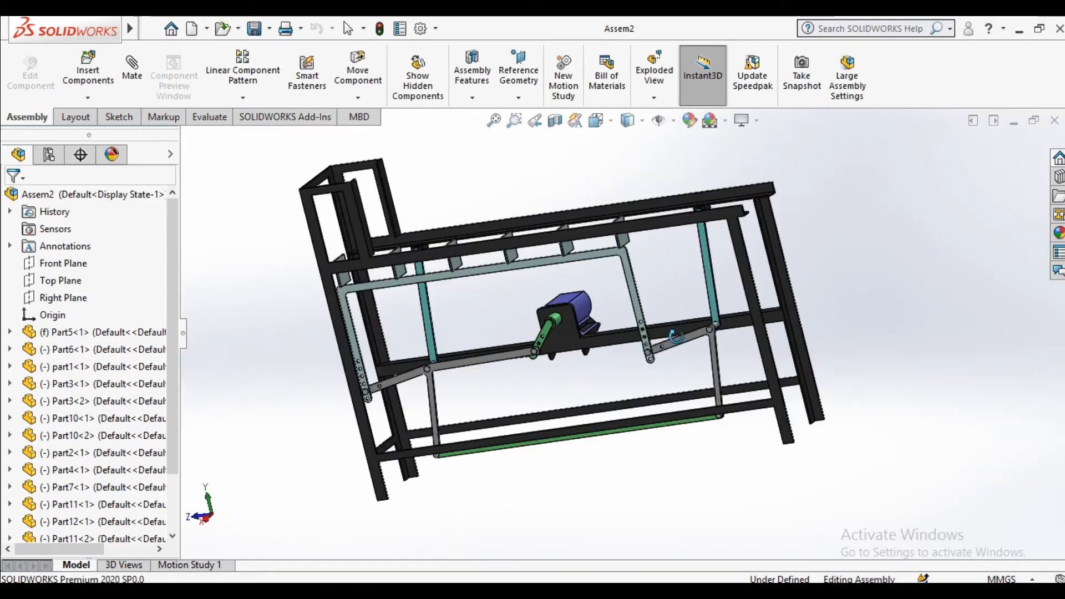
Step: Insert two copies of the Part8 box and place them above the frame beside the upright magazine
middle_click_drag(798, 327, 698, 322)
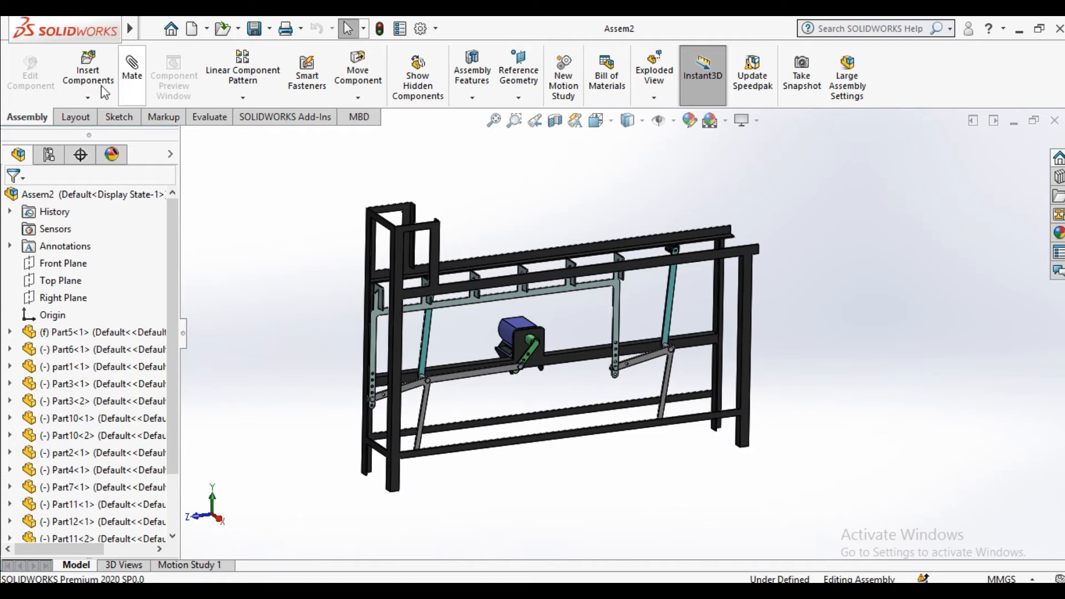
left_click(102, 88)
left_click(779, 317)
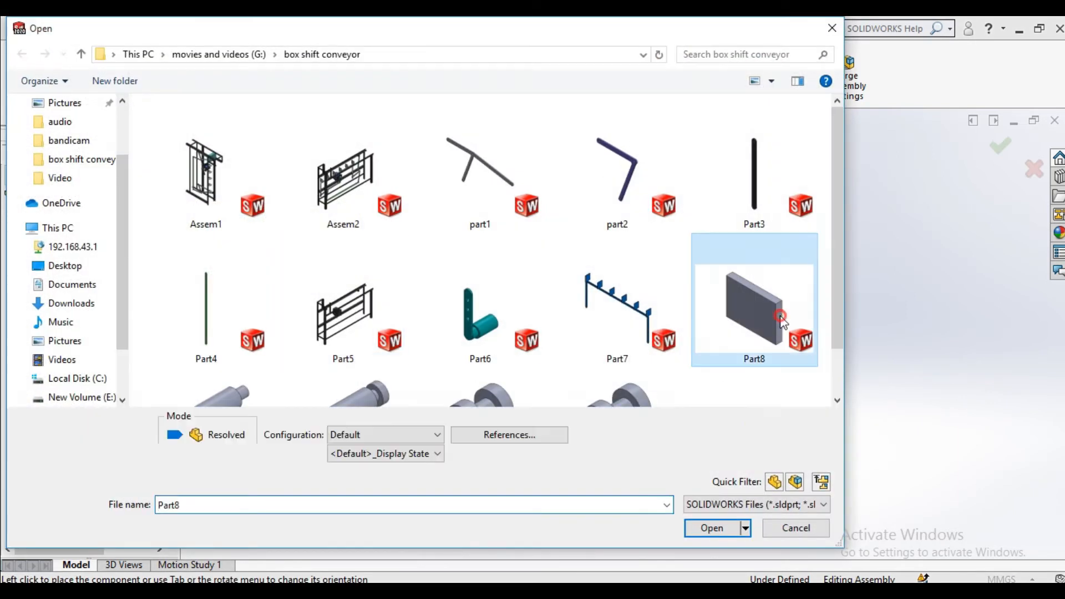
double_click(781, 320)
left_click(448, 241)
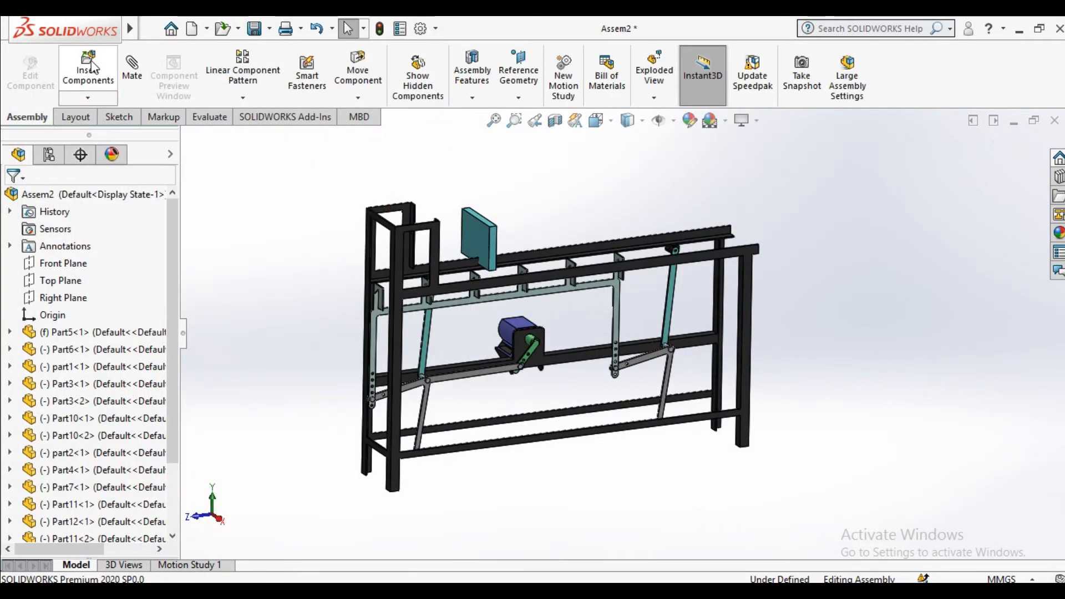
left_click(93, 66)
double_click(751, 290)
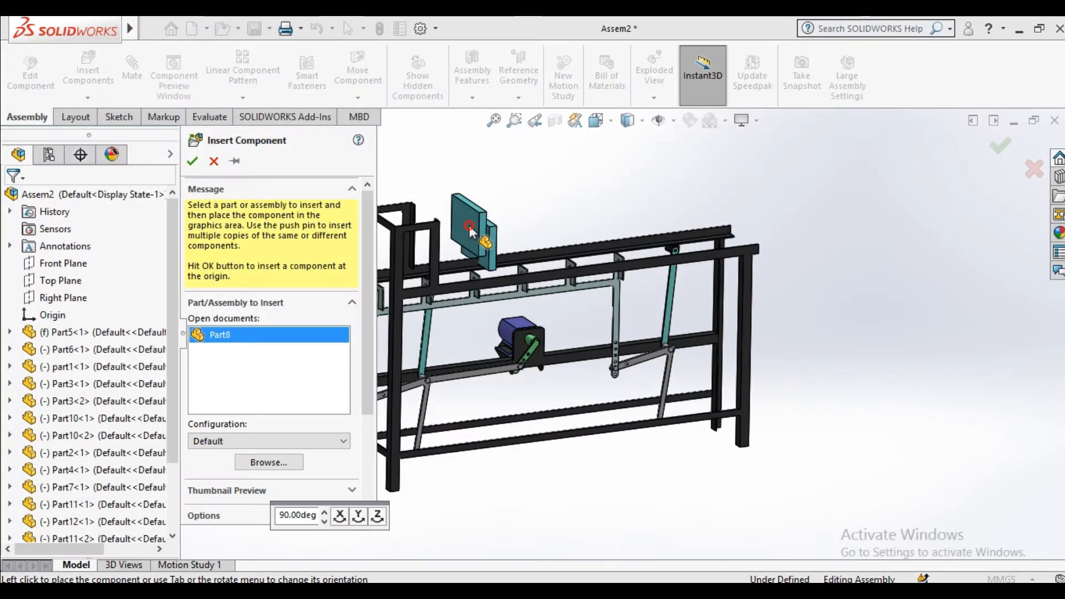
left_click(468, 225)
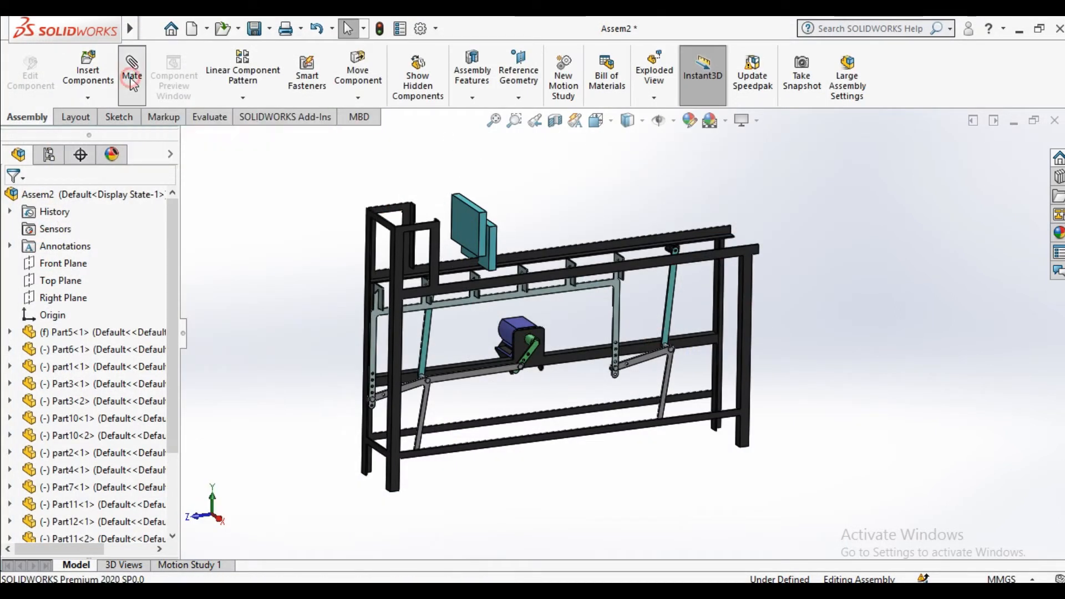
left_click(132, 78)
scroll(430, 252, "down", 6)
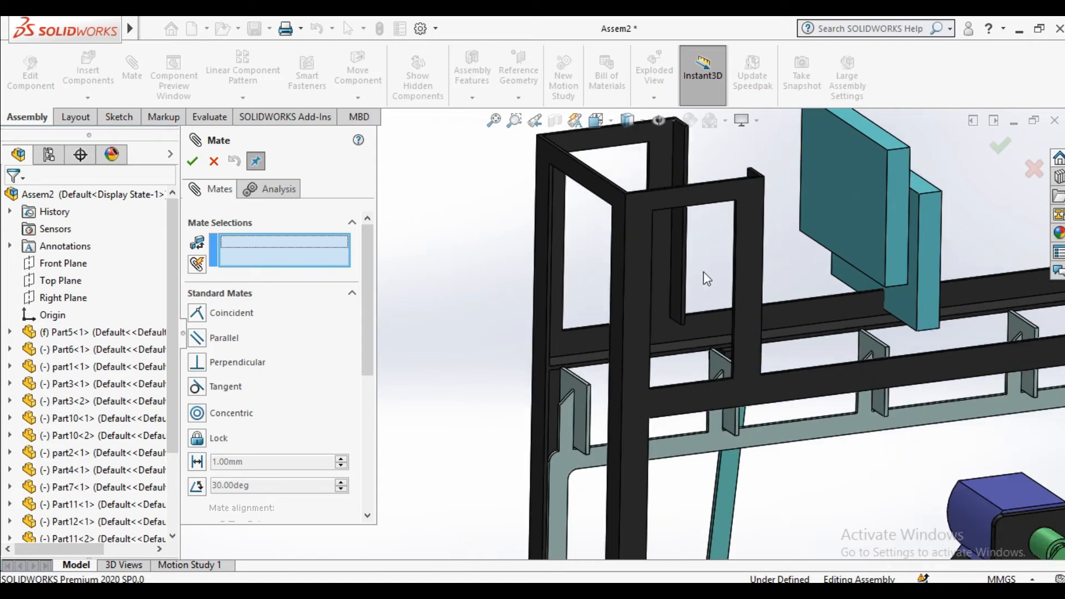
middle_click_drag(703, 272, 716, 272)
left_click(825, 227)
middle_click_drag(822, 231, 719, 351)
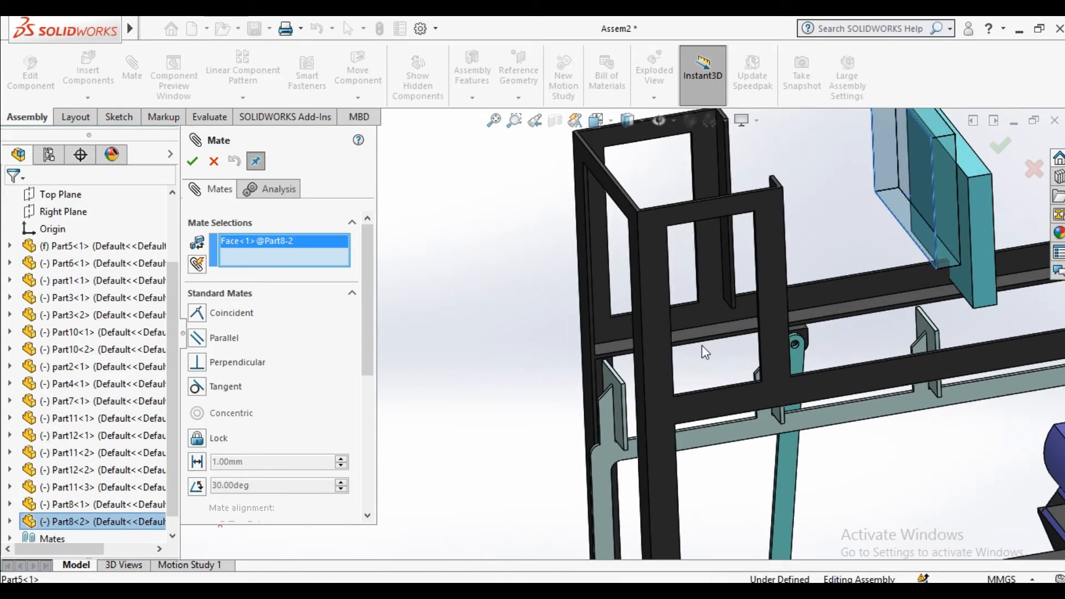
scroll(704, 341, "down", 3)
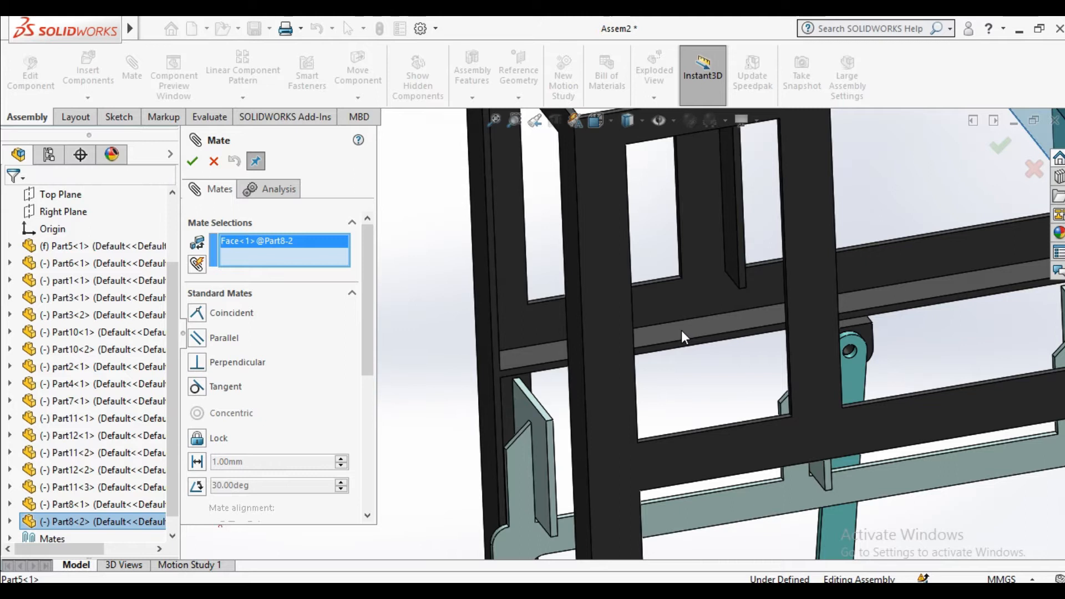
scroll(681, 331, "up", 2)
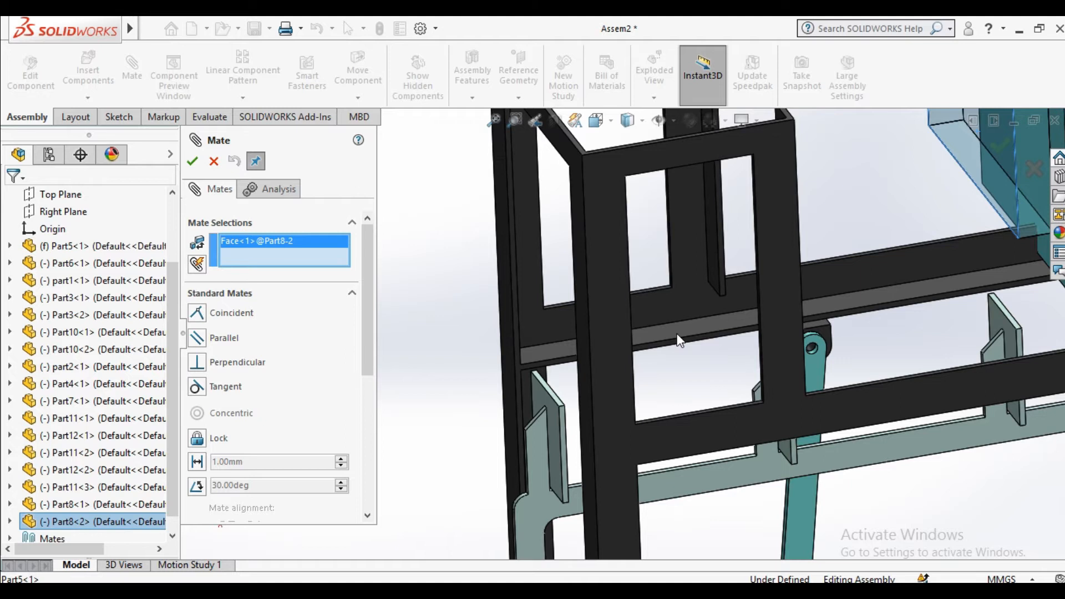
left_click(215, 161)
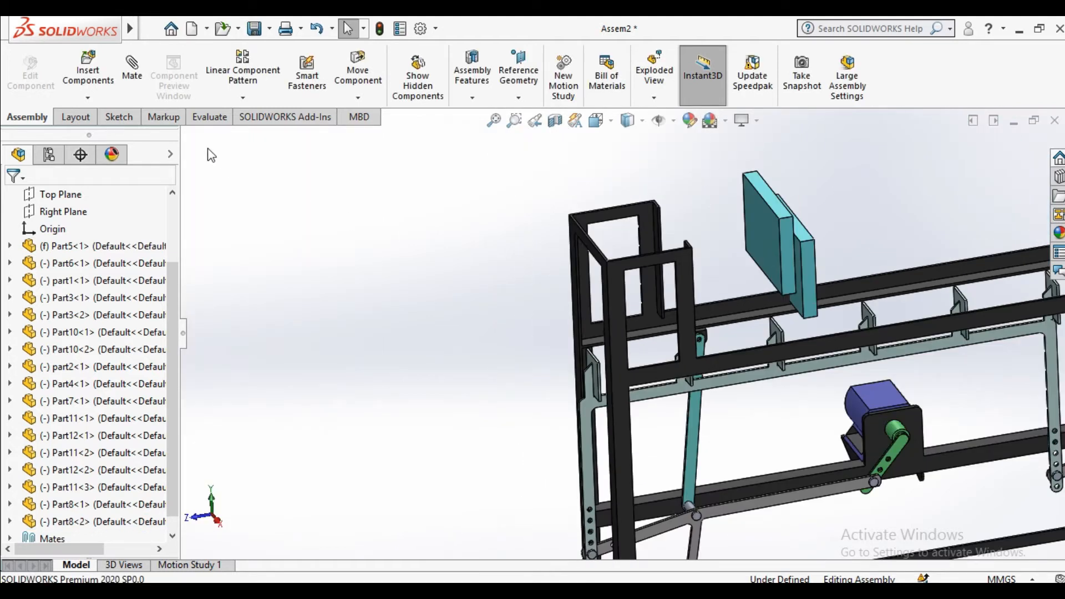
left_click(132, 67)
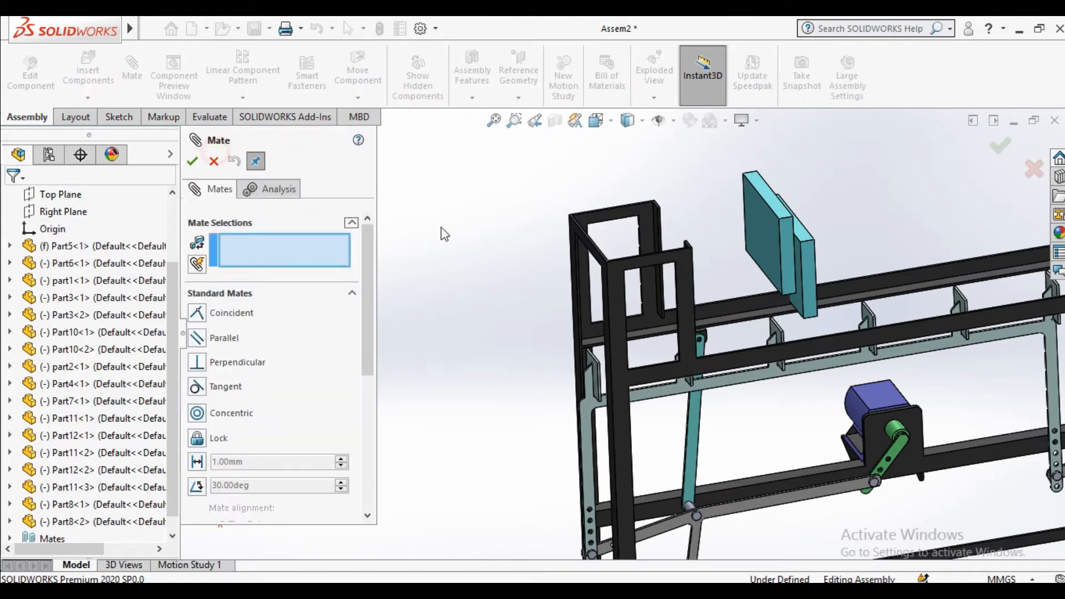
left_click(211, 161)
Step: Add a coincident mate between the large flat face of Part8<2> and the horizontal ledge of the frame's upper rail
scroll(709, 297, "down", 3)
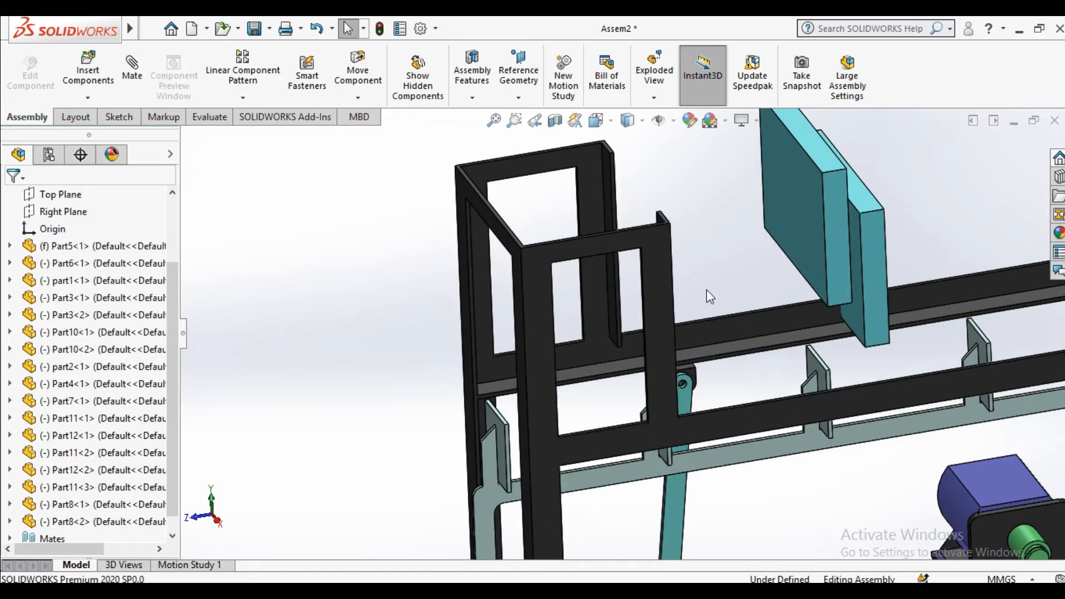
mouse_move(709, 290)
middle_mouse_down()
mouse_move(730, 281)
mouse_move(709, 289)
middle_mouse_up()
left_click(138, 97)
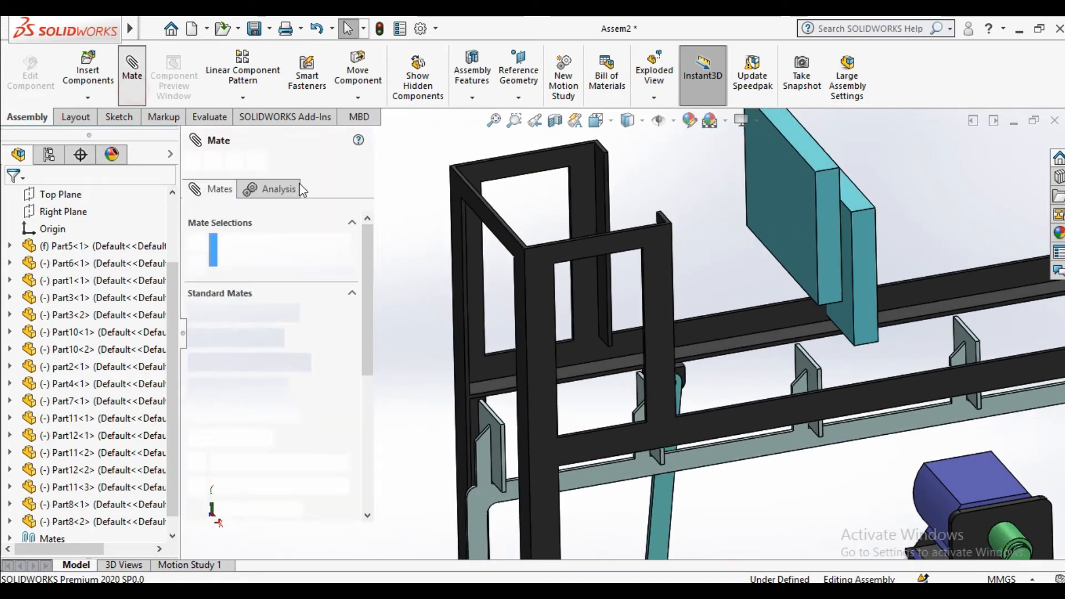
scroll(694, 271, "down", 3)
left_click(840, 241)
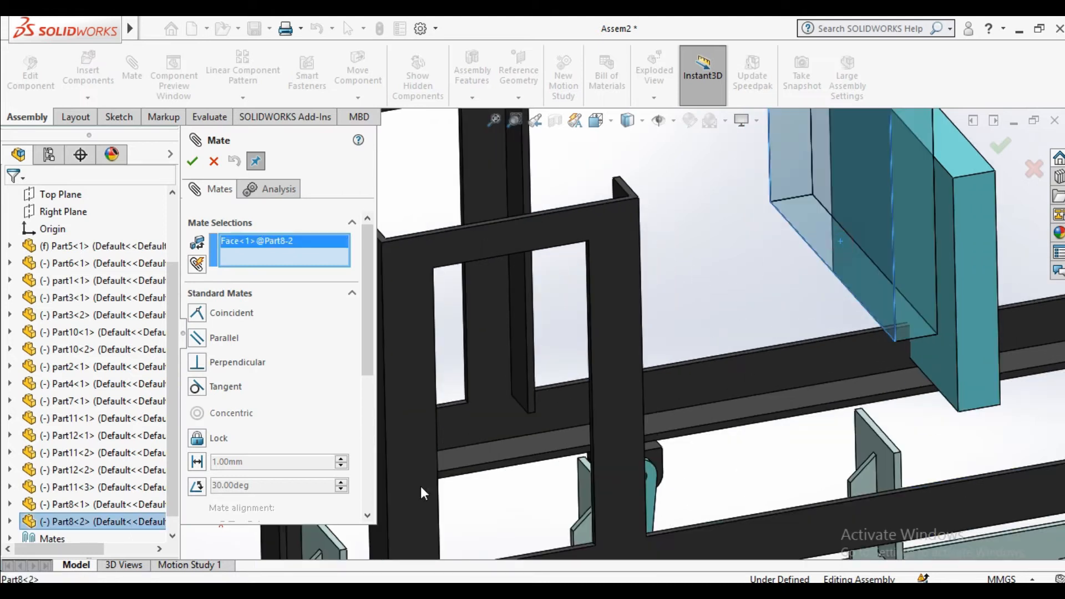
left_click(489, 448)
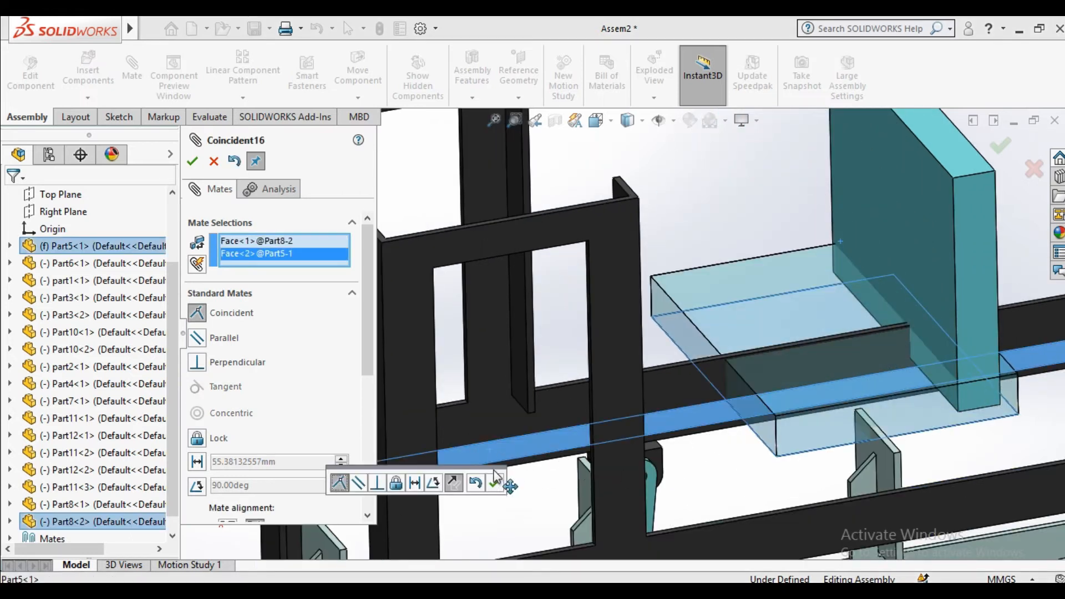
left_click(495, 483)
Step: Add a coincident mate between the narrow face of Part8<2> and the end wall face of the frame's magazine
scroll(707, 382, "up", 3)
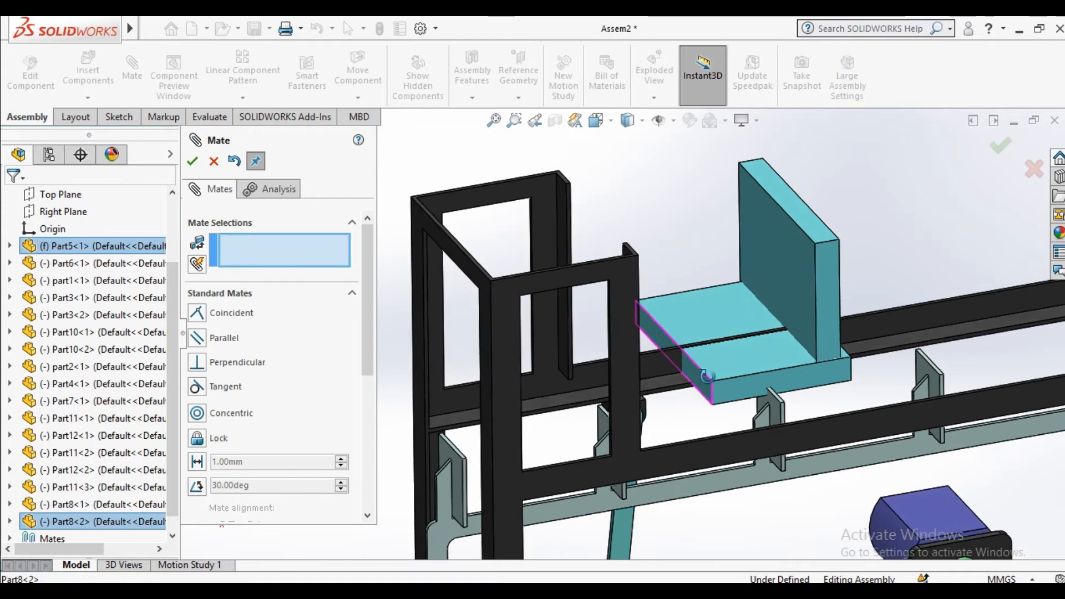
left_click(708, 382)
middle_click_drag(707, 382, 458, 376)
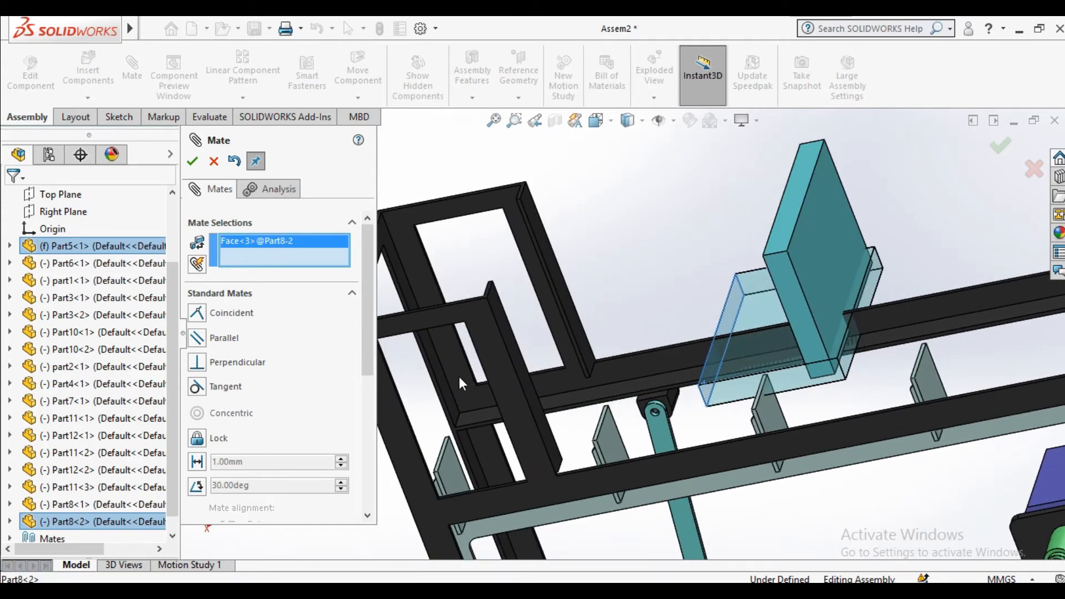
left_click(443, 379)
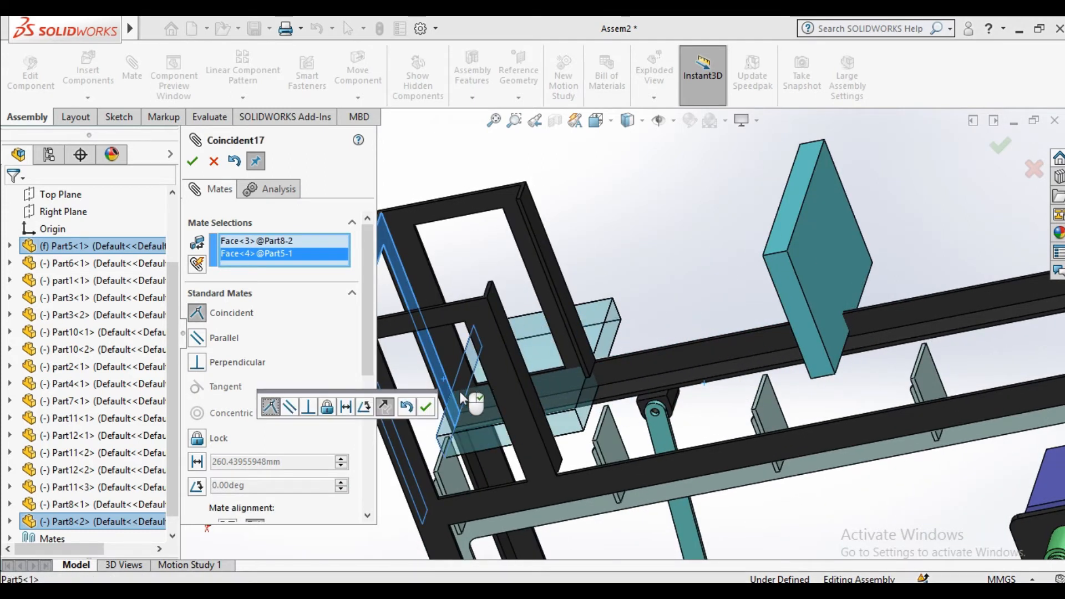
left_click(424, 404)
Step: Add a coincident mate between the side face of Part8<2> and the magazine's side wall on the frame, and finish mating
scroll(470, 402, "up", 5)
middle_click_drag(469, 401, 621, 264)
left_click(569, 257)
scroll(654, 222, "down", 4)
left_click(599, 308)
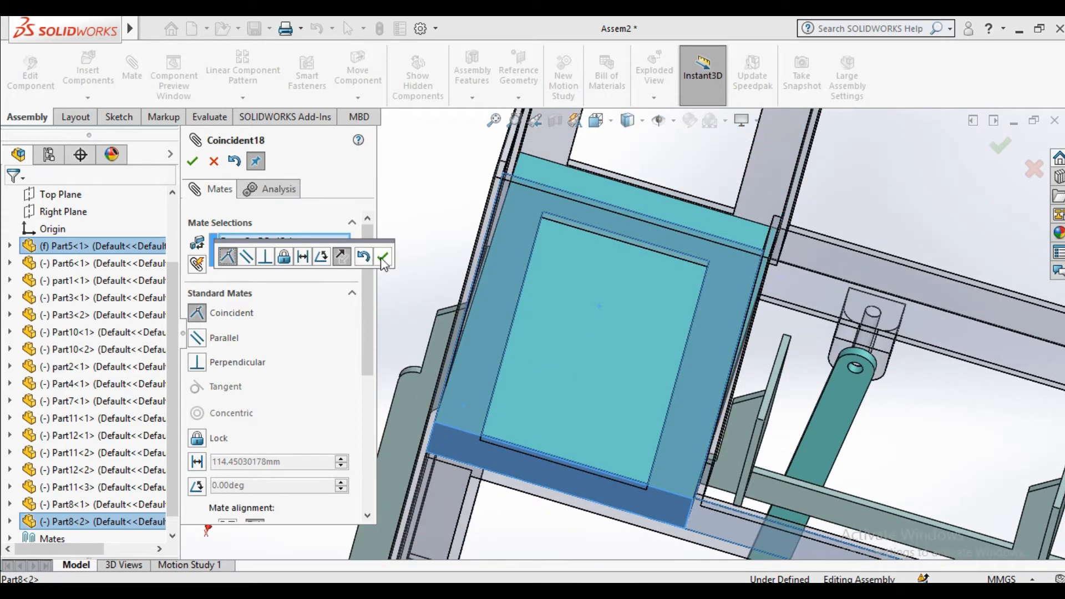
left_click(380, 255)
left_click(193, 161)
Step: Move the loose box Part8<1> over to the frame's magazine with Move Component
scroll(547, 254, "up", 5)
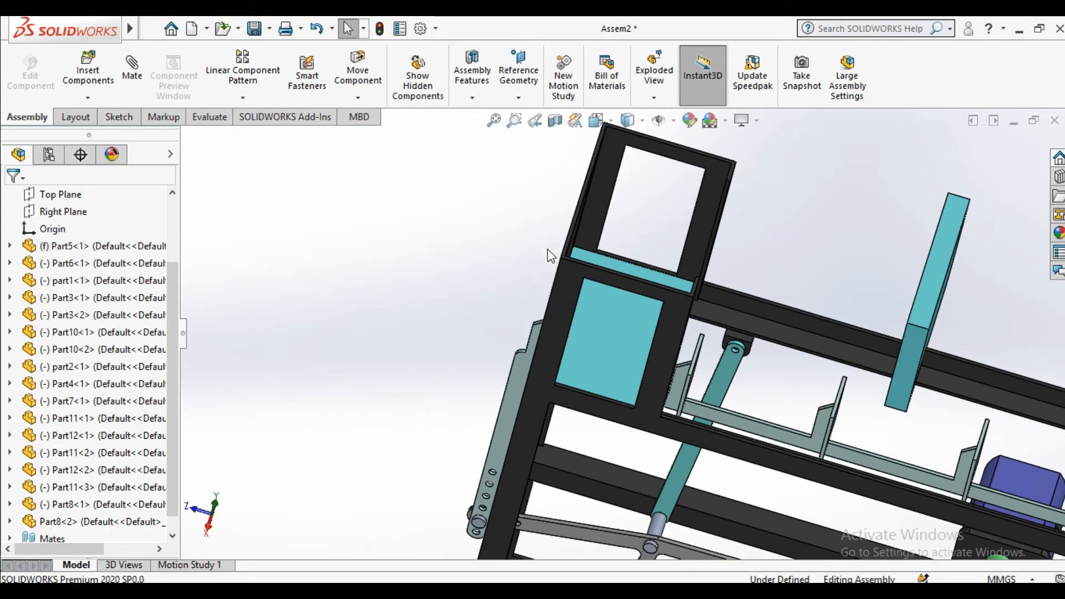
middle_click_drag(547, 254, 475, 186)
left_click(342, 78)
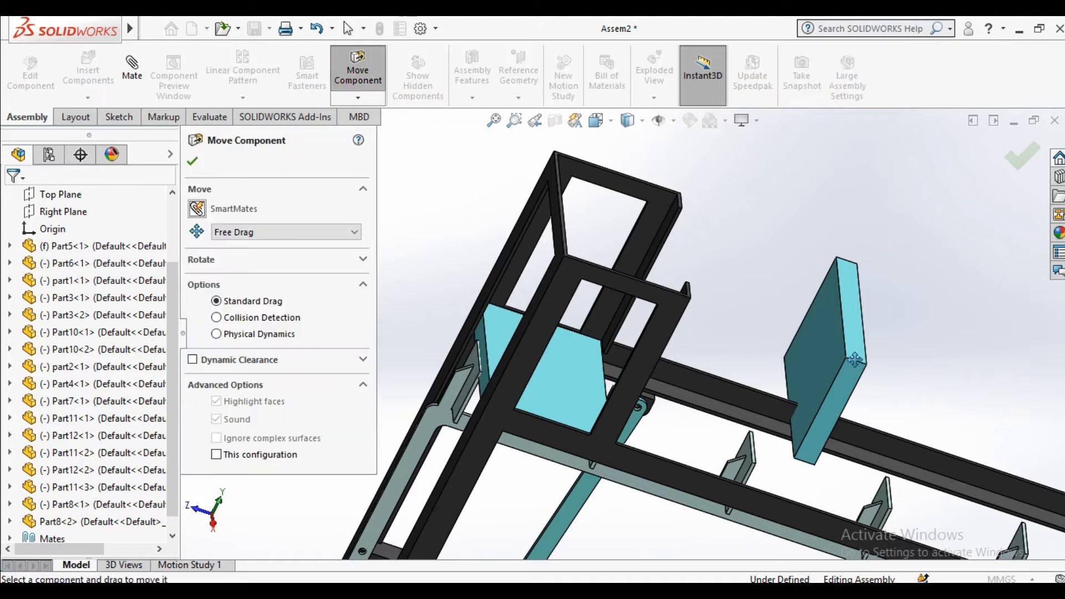
left_click(193, 161)
key("Return")
left_click_drag(841, 300, 645, 272)
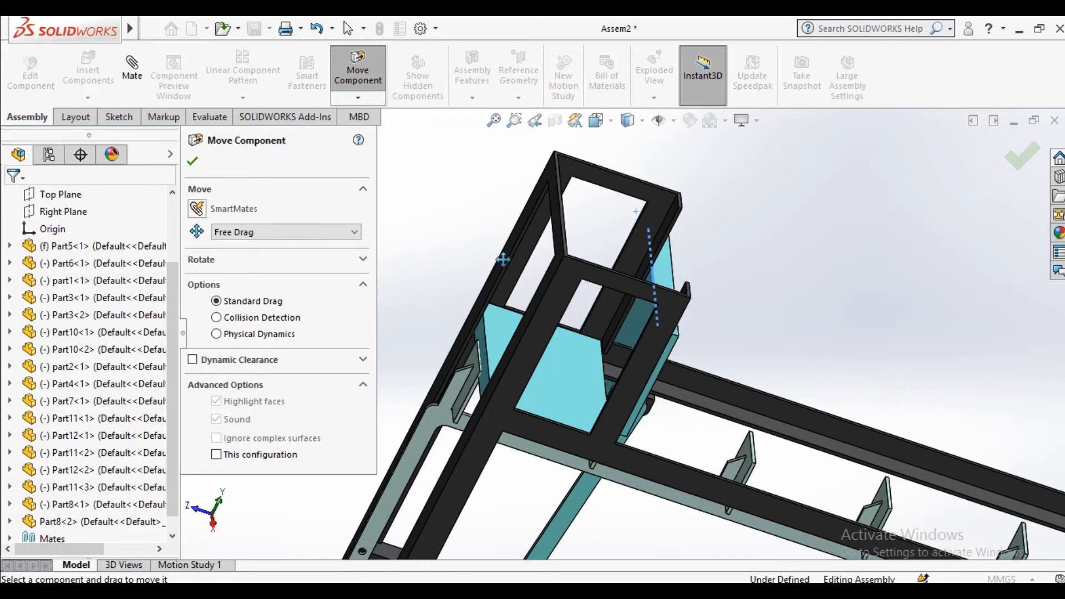
left_click(194, 162)
Step: Add a coincident mate between the large face of Part8<1> and the upper face of Part8<2>, and finish mating
left_click(132, 67)
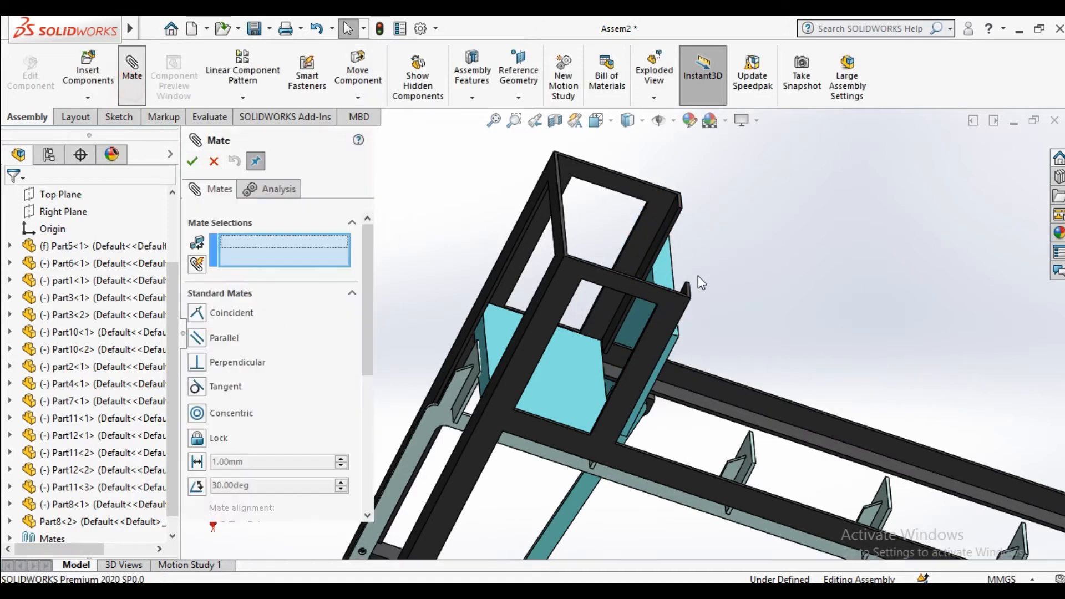
left_click(633, 315)
left_click(579, 360)
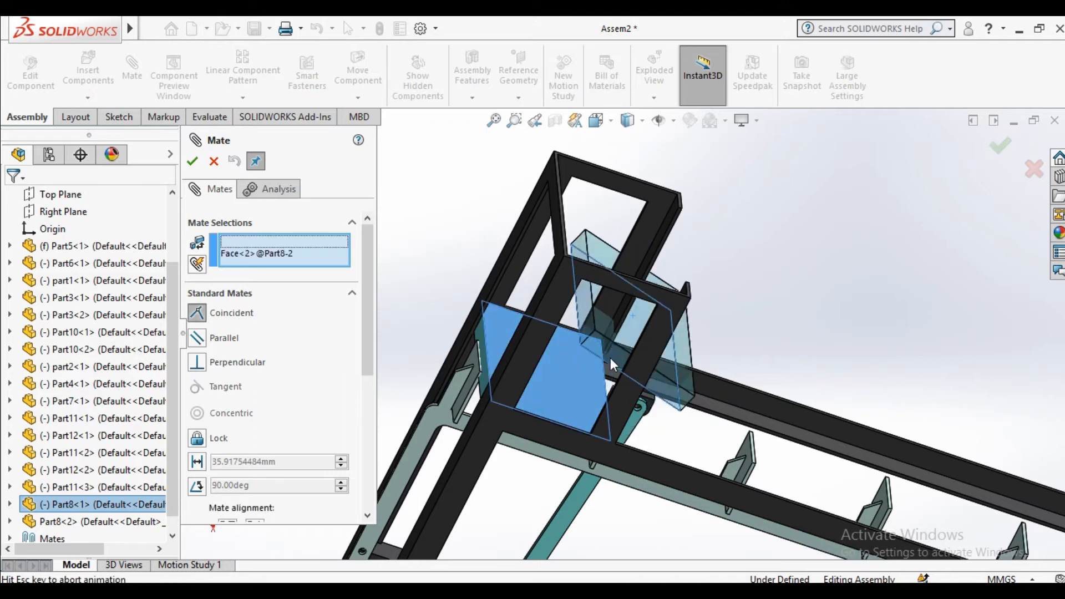
left_click(798, 381)
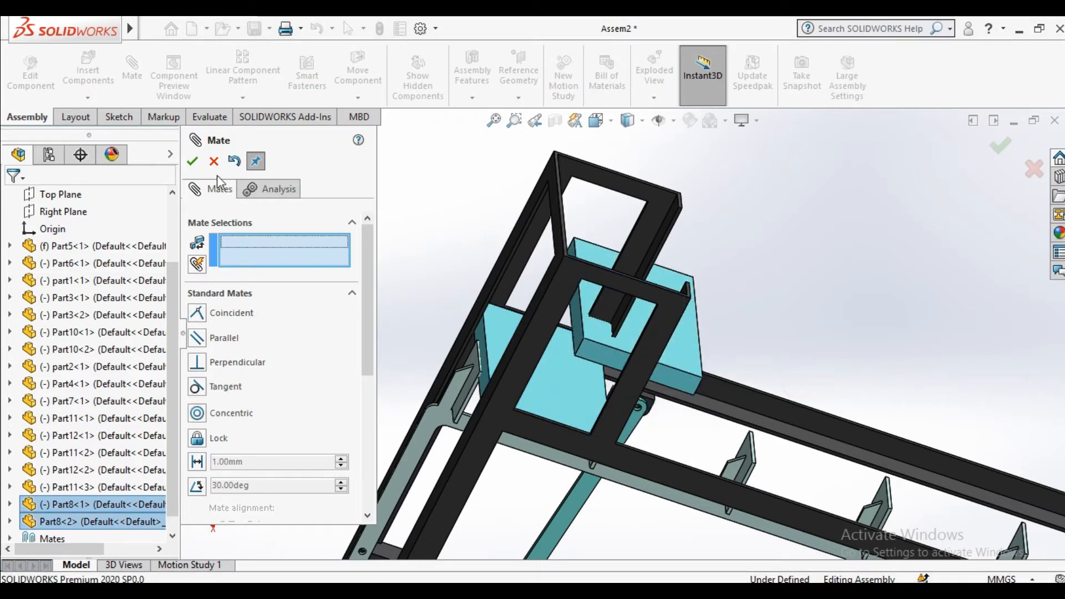
left_click(192, 160)
Step: Slide Part8<1> into the magazine on top of Part8<2> with Move Component
left_click(358, 72)
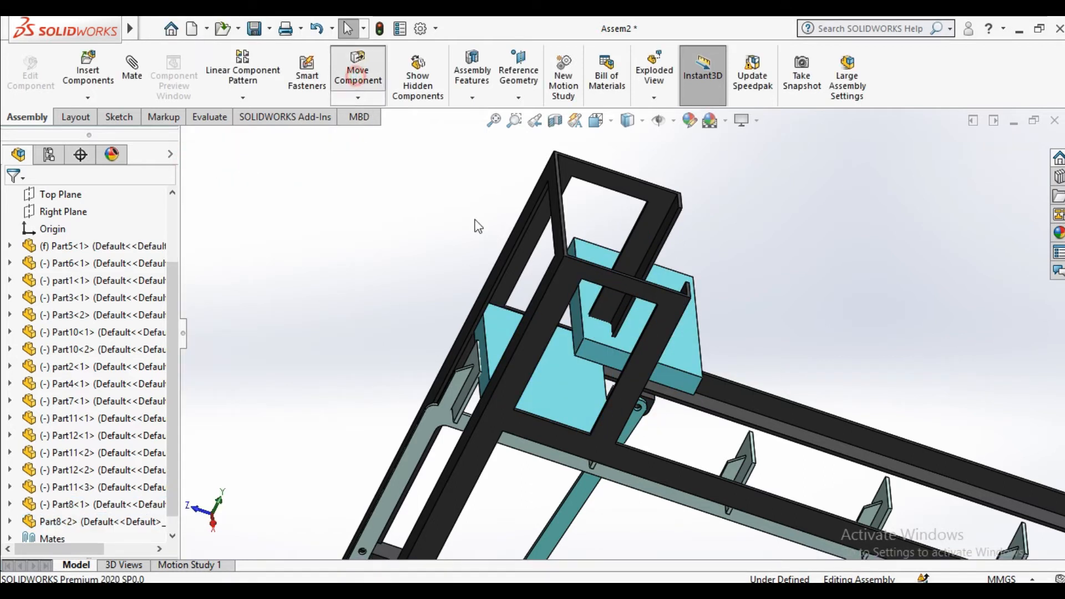
left_click_drag(595, 340, 523, 387)
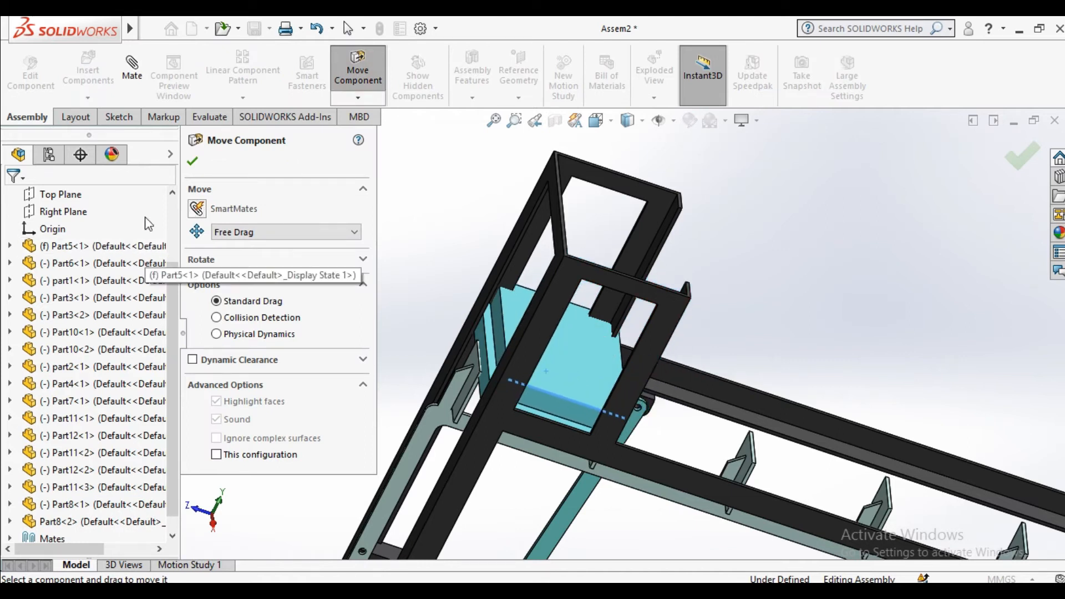
left_click(192, 161)
Step: Switch to the front view and shift Part8<1> sideways between the magazine's posts with Move Component
left_click(596, 120)
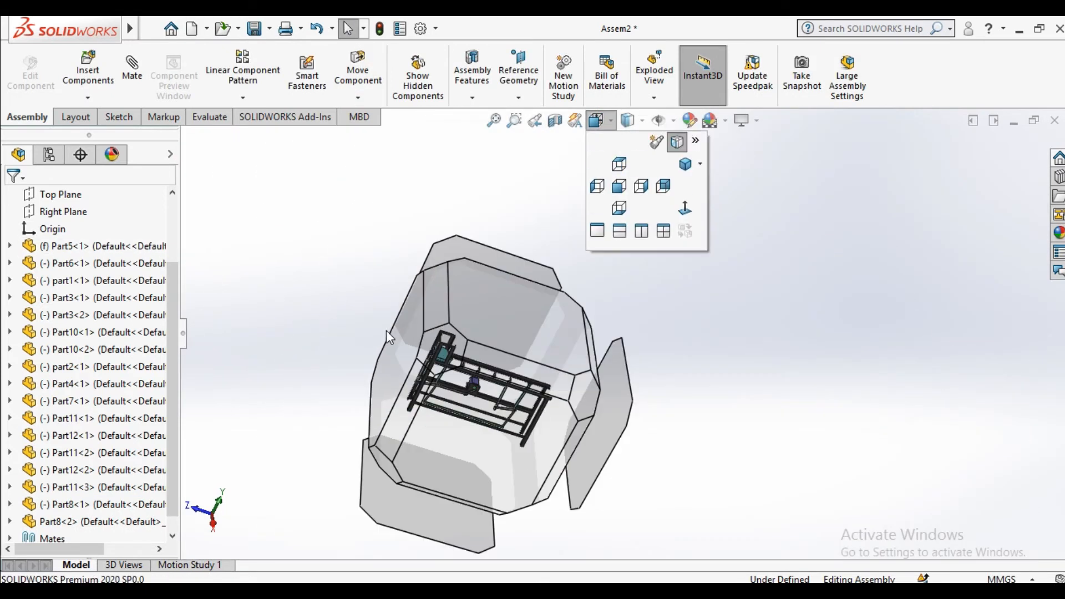
left_click(390, 347)
scroll(519, 193, "down", 5)
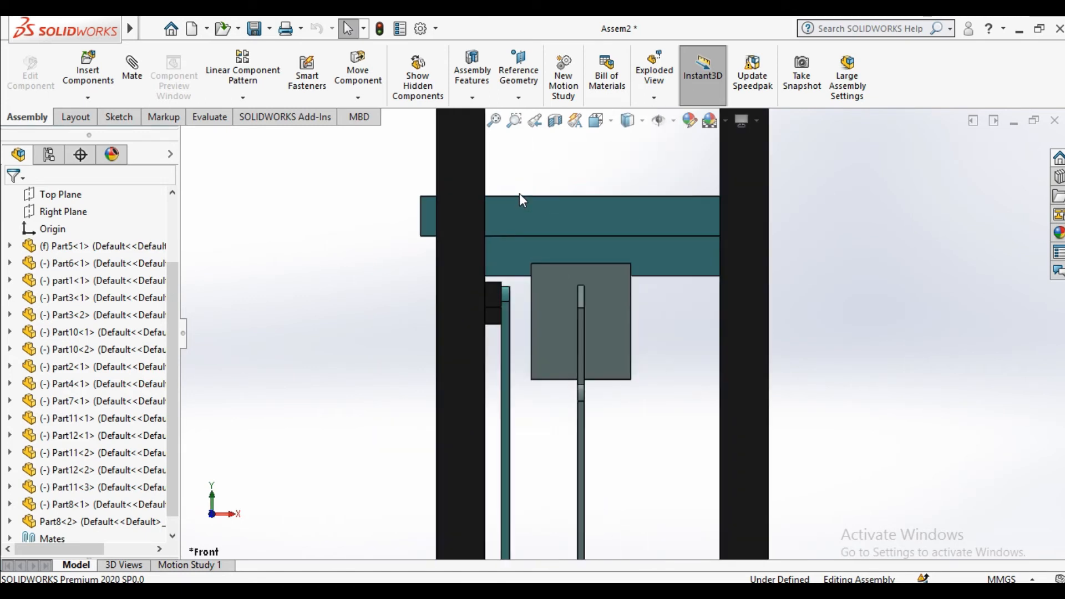
left_click(356, 78)
left_click_drag(559, 211, 581, 213)
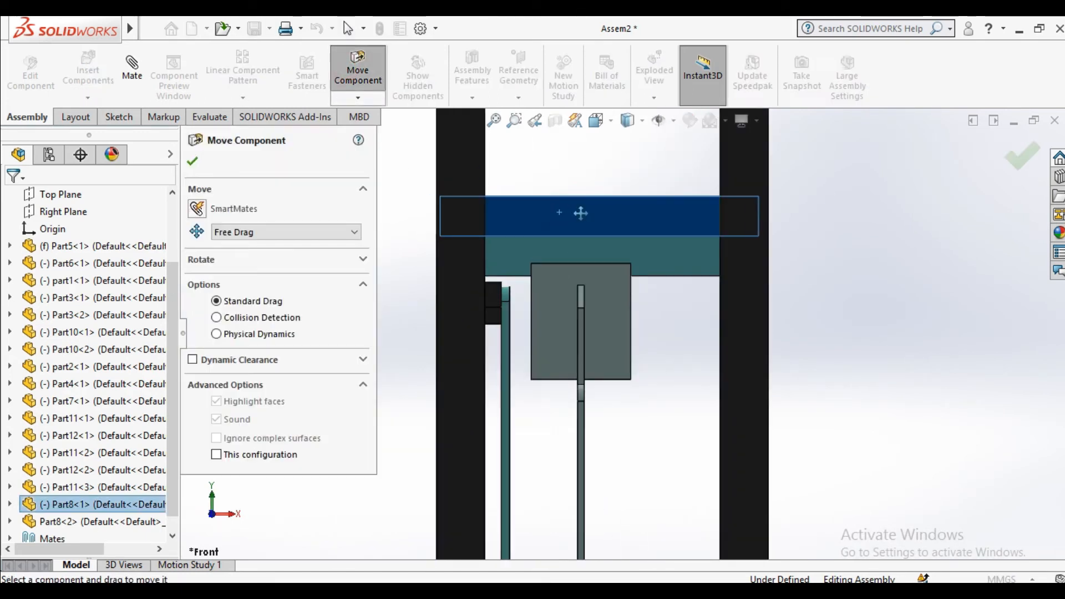
Step: Display the assembly with Hidden Lines Visible and move Part8<1> so its end lines up with Part8<2> below
left_click(609, 121)
left_click(626, 119)
left_click(627, 123)
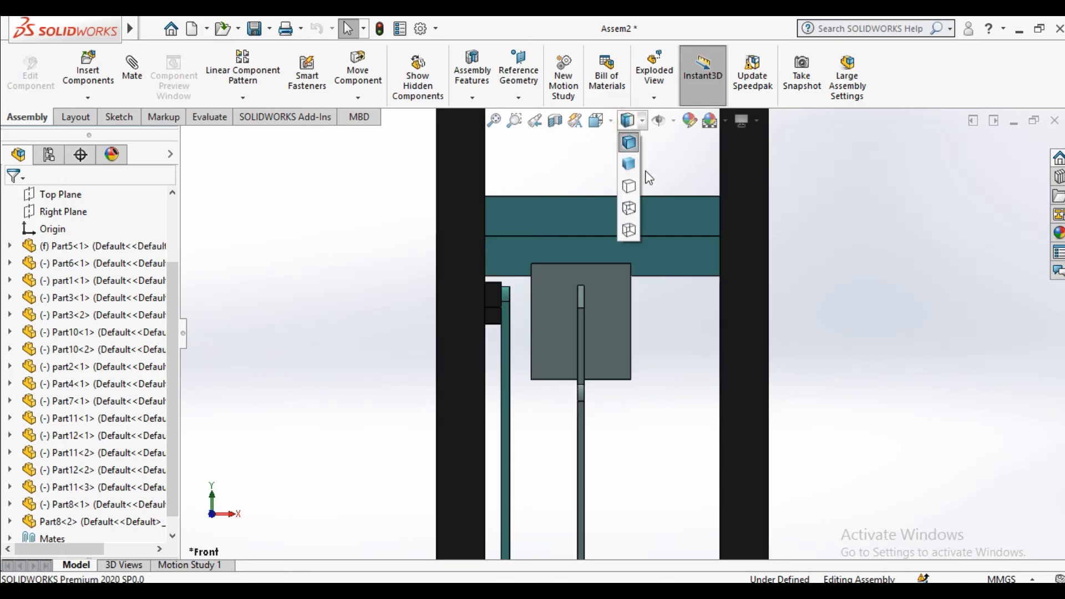
left_click(633, 207)
scroll(518, 228, "down", 5)
left_click(358, 71)
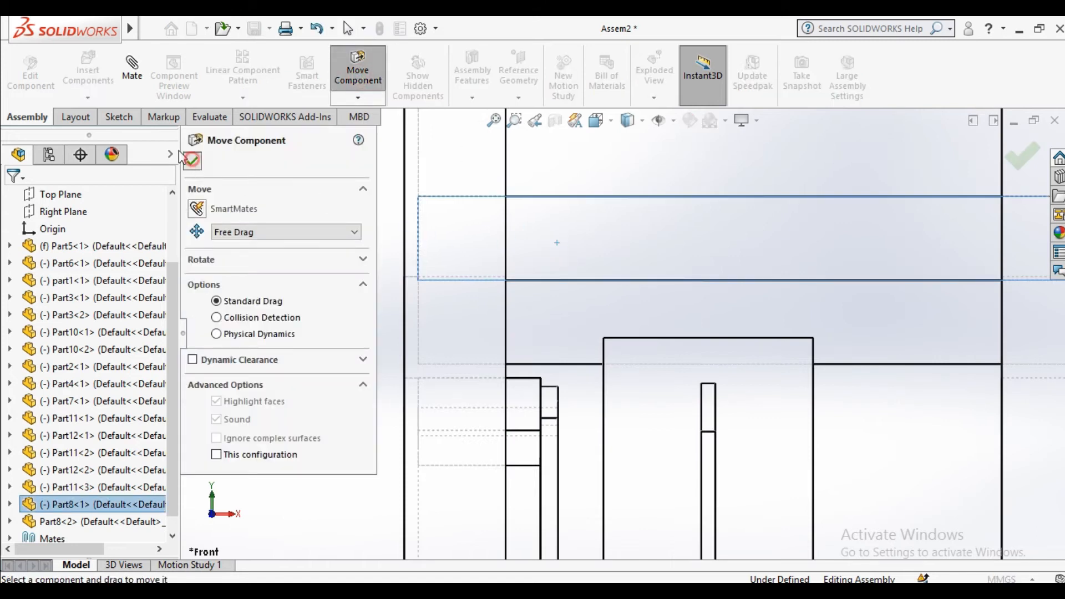
left_click(191, 160)
Step: Display the assembly shaded with edges and add a coincident mate between the side face of Part8<1> and the magazine post face on Part5<1>
left_click(132, 71)
left_click(642, 121)
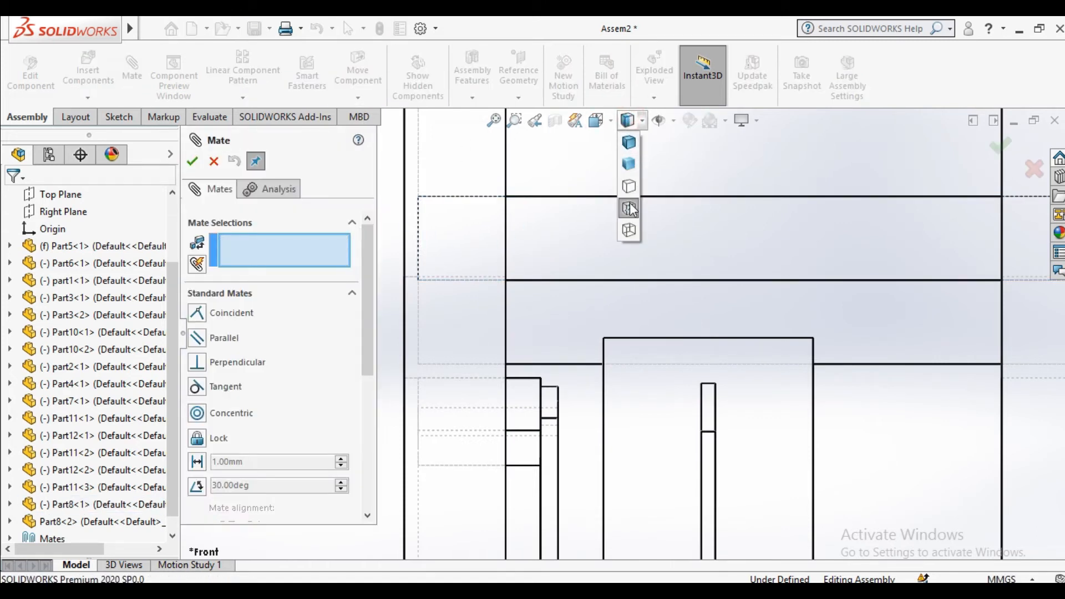
left_click(625, 145)
scroll(620, 210, "up", 5)
mouse_move(689, 300)
middle_mouse_down()
mouse_move(721, 288)
mouse_move(706, 298)
mouse_move(747, 305)
mouse_move(759, 285)
mouse_move(704, 254)
middle_mouse_up()
scroll(707, 297, "down", 4)
scroll(721, 311, "down", 1)
left_click(735, 324)
left_click(704, 254)
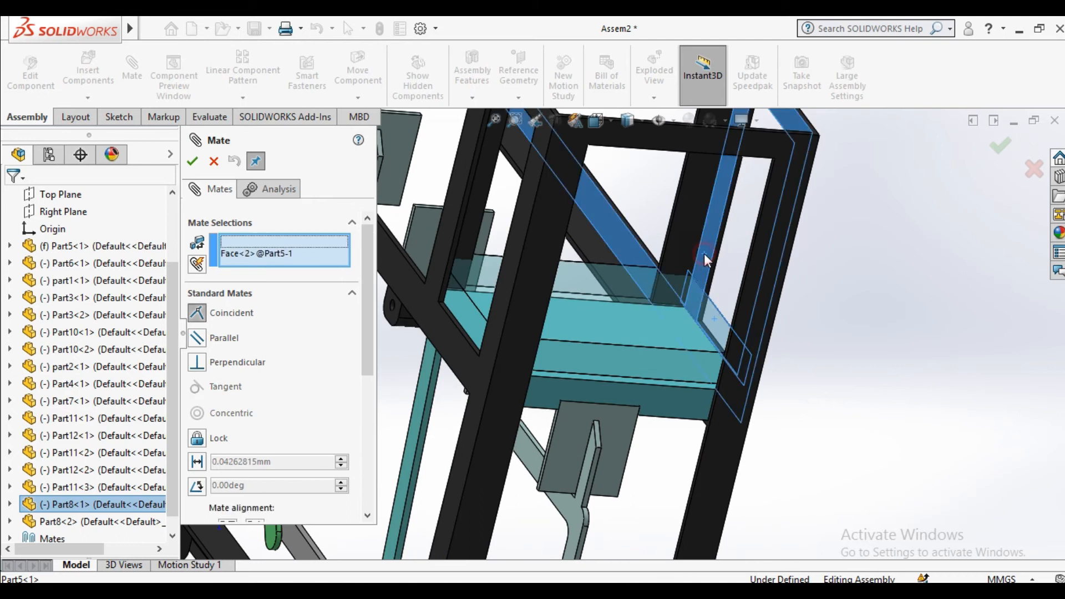
left_click(914, 251)
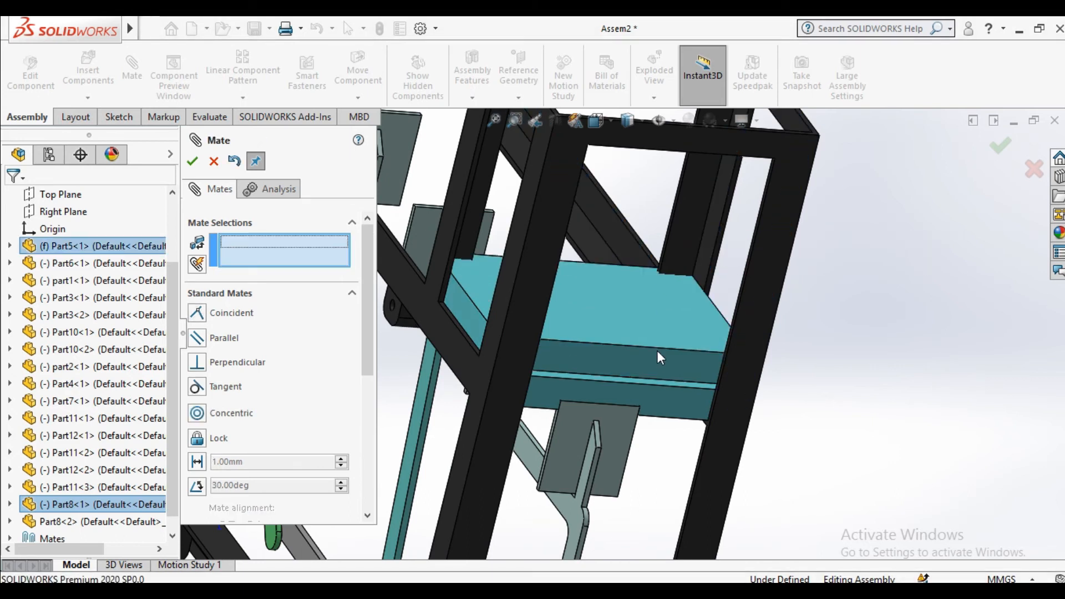
Step: Add a coincident mate between the end face of Part8<1> and the adjoining magazine post face, and finish mating
left_click(664, 355)
middle_click_drag(664, 354, 754, 369)
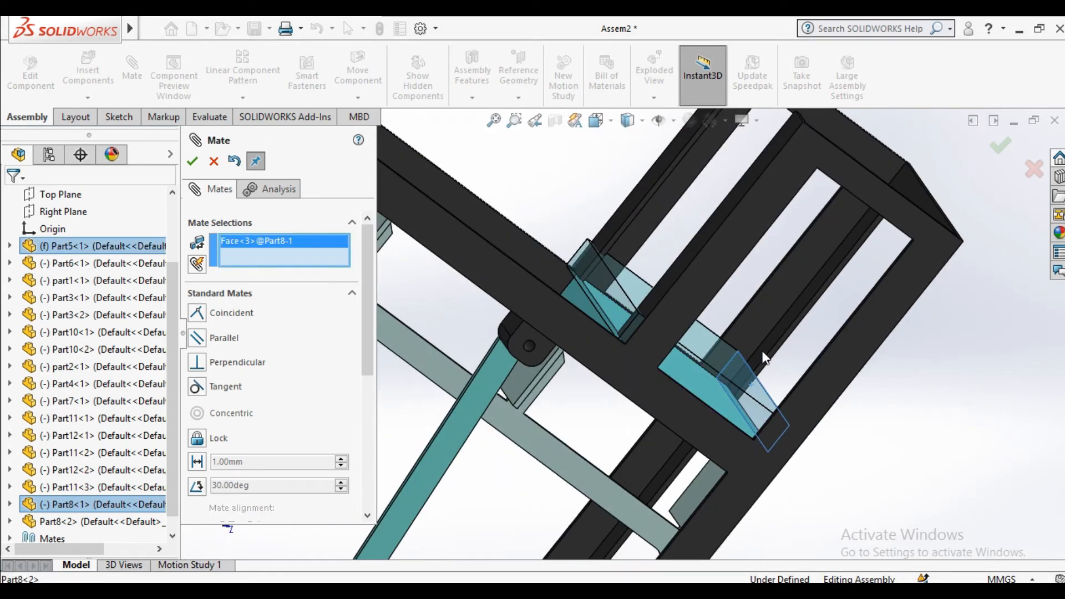
left_click(764, 357)
left_click(965, 383)
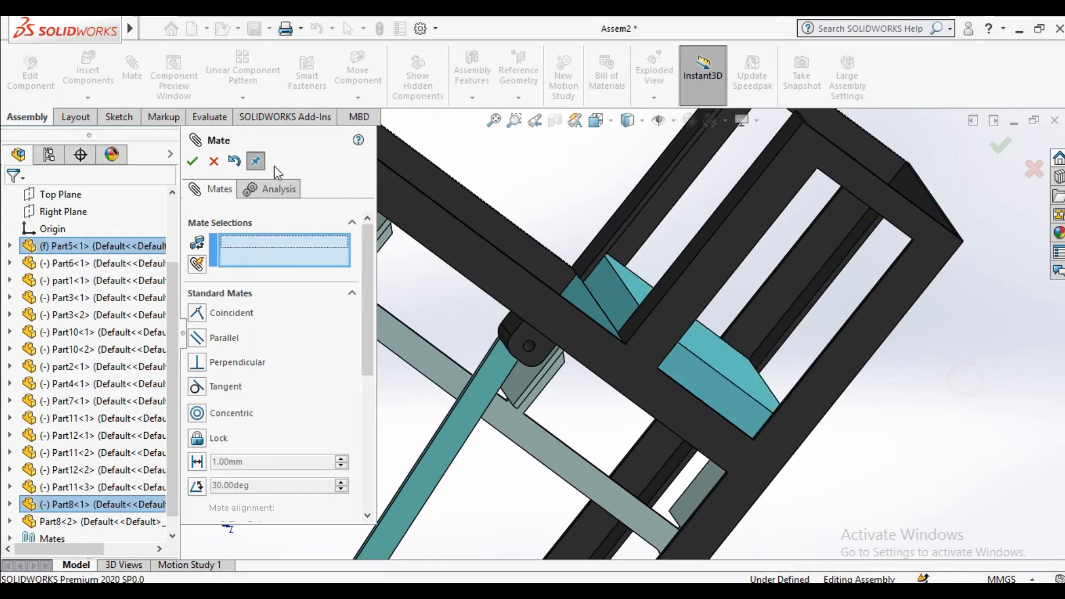
left_click(193, 161)
Step: Shift the pusher frame Part7<1> slightly beneath the magazine with Move Component, letting the linkage follow
scroll(647, 321, "up", 5)
scroll(674, 363, "down", 6)
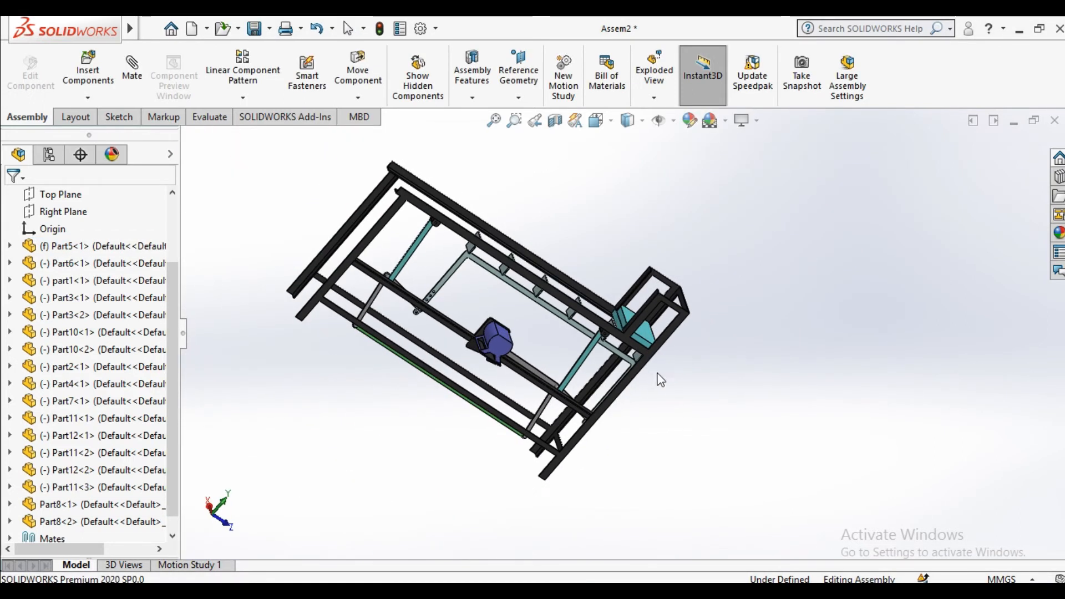
key("ctrl+1")
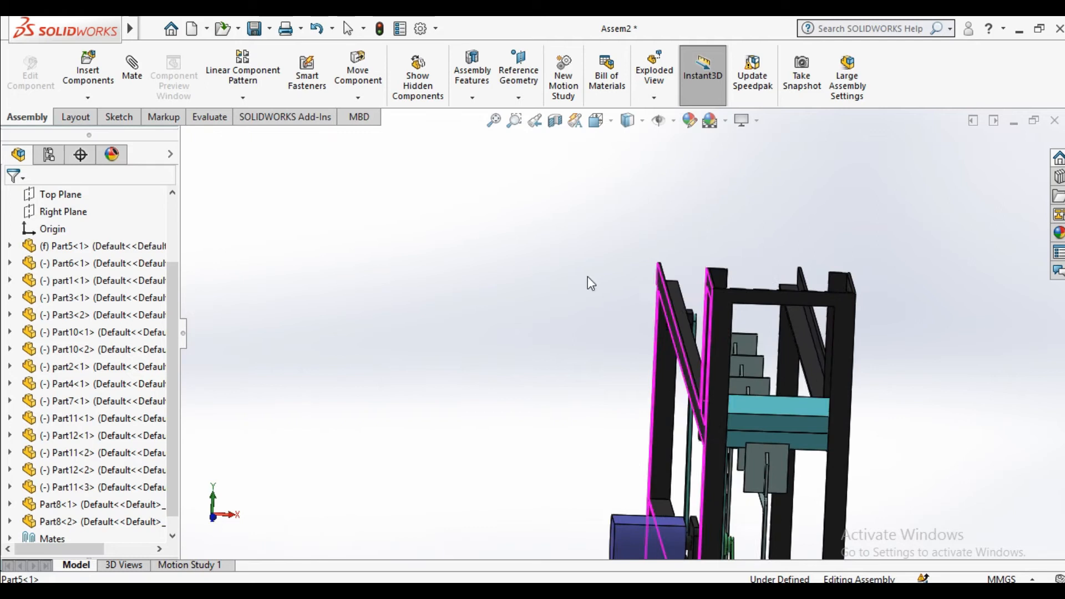
middle_click_drag(721, 422, 622, 381)
scroll(570, 373, "down", 5)
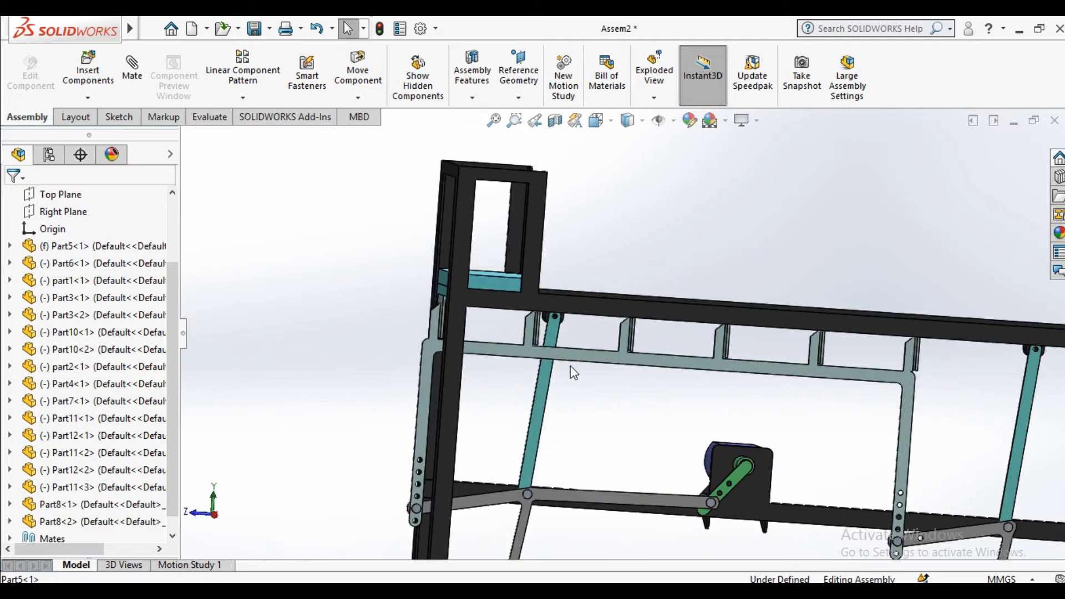
middle_click_drag(555, 350, 579, 365)
left_click(358, 75)
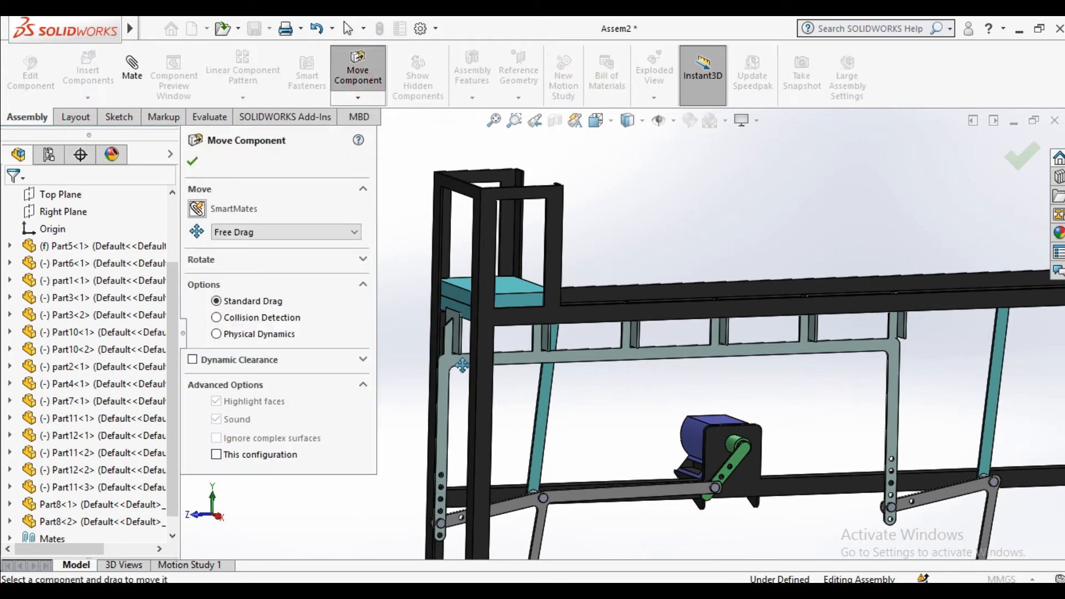
left_click(449, 360)
left_click_drag(448, 360, 423, 346)
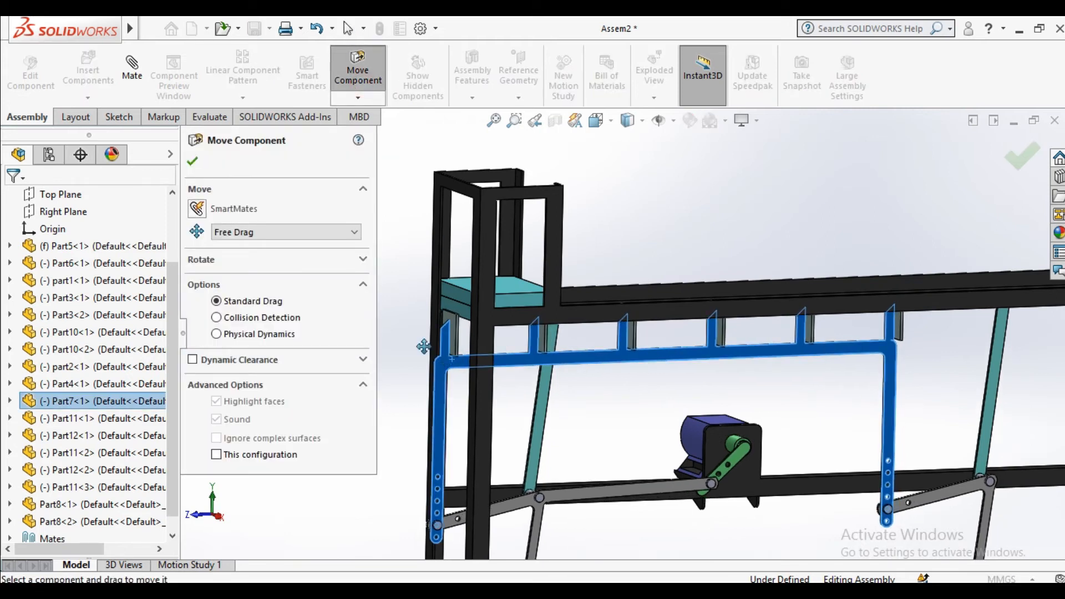
left_click(192, 161)
Step: Expand the timeline of Motion Study 2 and set the study type to Basic Motion
scroll(625, 404, "up", 5)
mouse_move(702, 421)
middle_mouse_down()
mouse_move(719, 431)
mouse_move(694, 432)
mouse_move(701, 440)
middle_mouse_up()
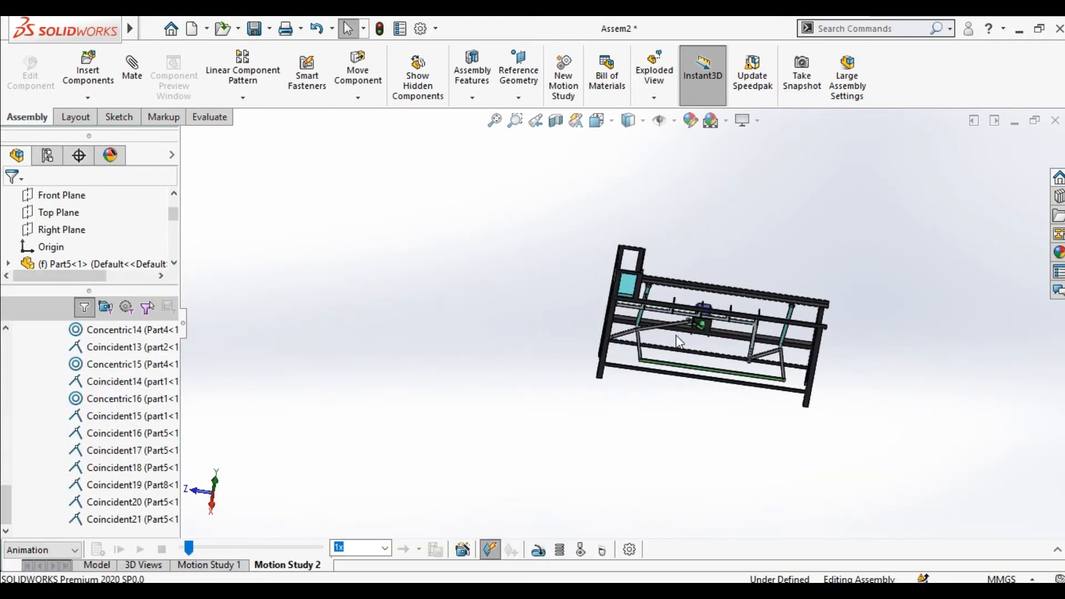
middle_click_drag(732, 285, 986, 540)
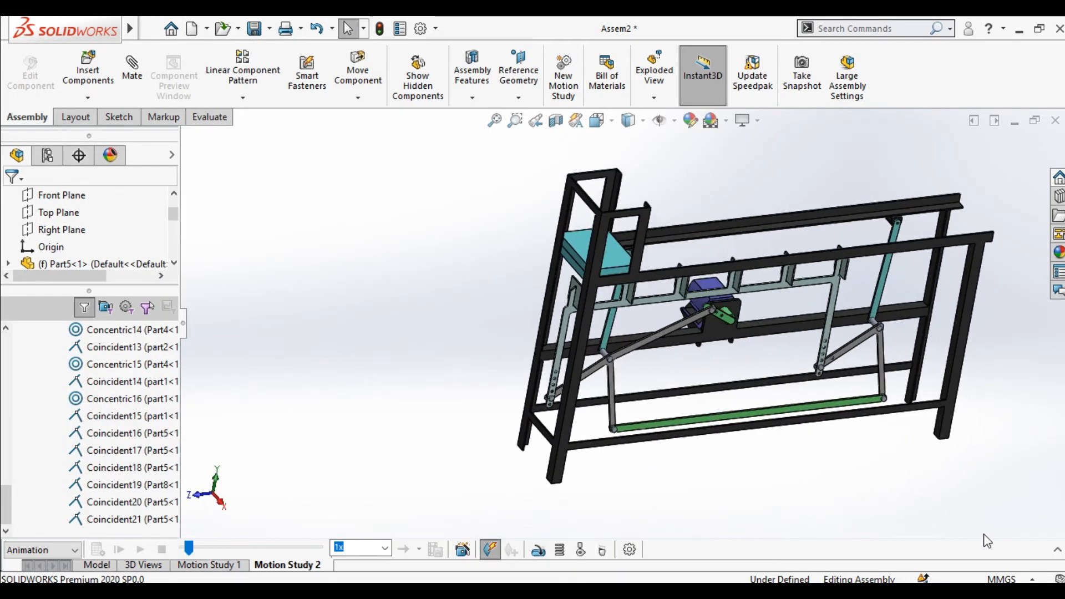
left_click(1057, 551)
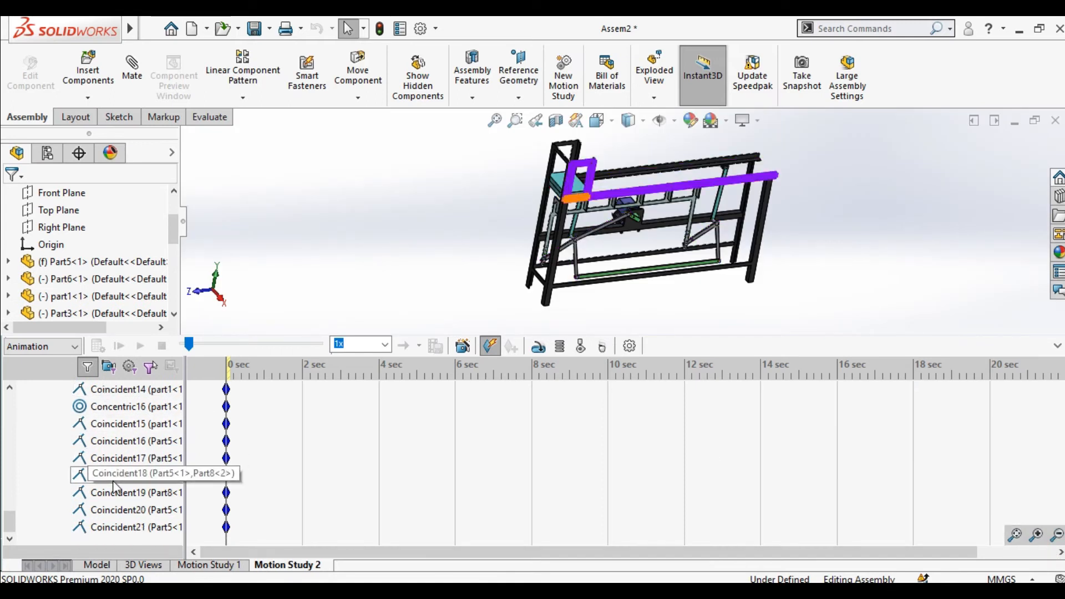
scroll(104, 392, "up", 2)
left_click(9, 387)
scroll(110, 395, "up", 2)
left_click(74, 346)
left_click(44, 379)
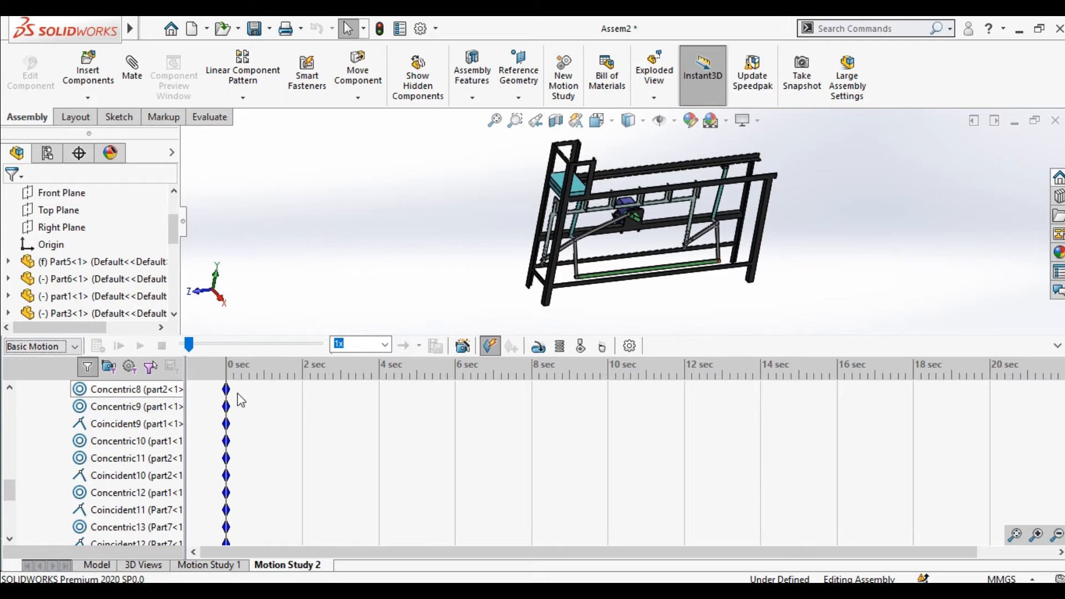
Step: Set the motion study's Basic Motion properties to 20 frames per second and raise the 3D contact resolution
left_click(629, 346)
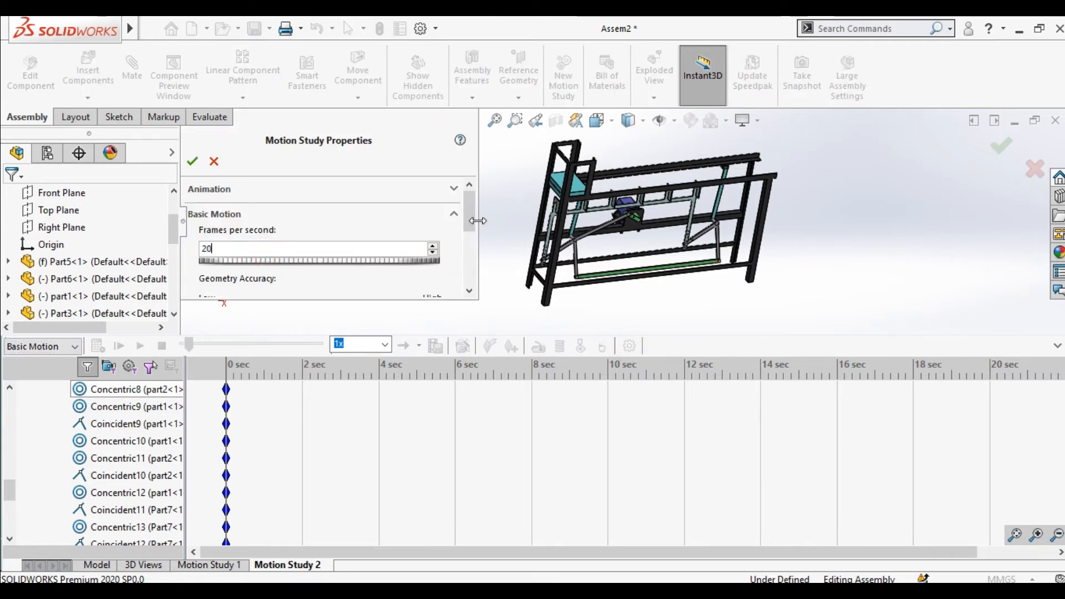
left_click_drag(473, 216, 471, 250)
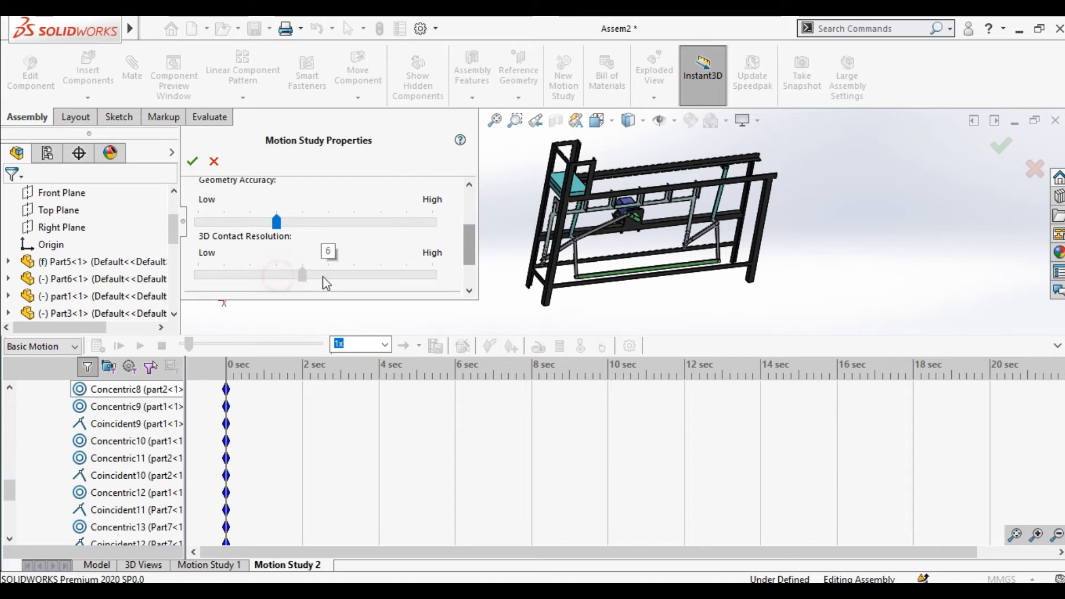
left_click(192, 161)
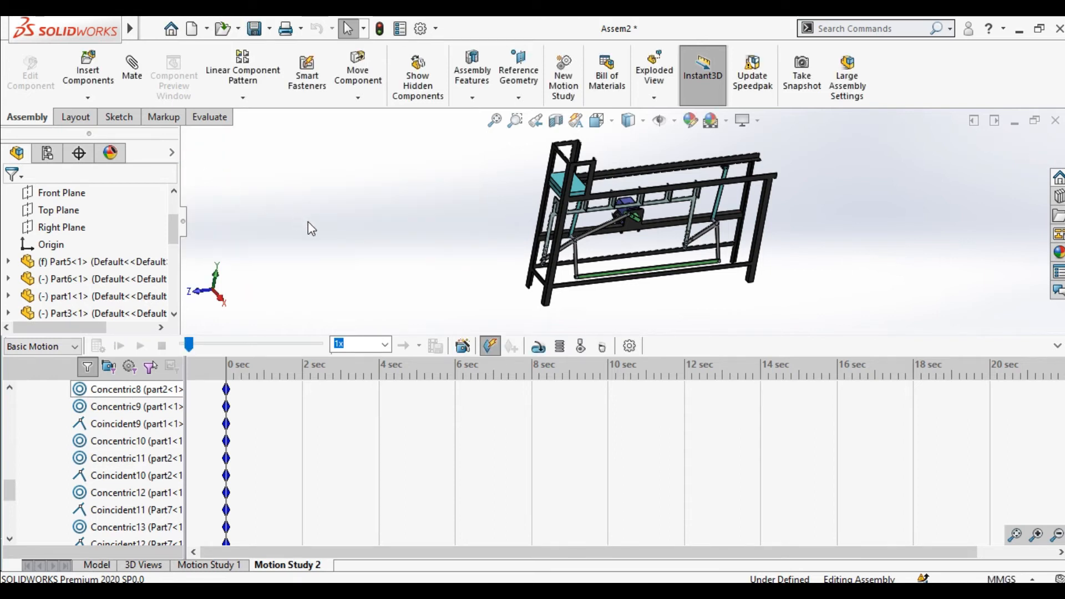
Step: Add a rotary motor to the round boss face of crank Part6<1>, with reversed direction and a constant speed of 12.5 RPM
scroll(607, 285, "down", 8)
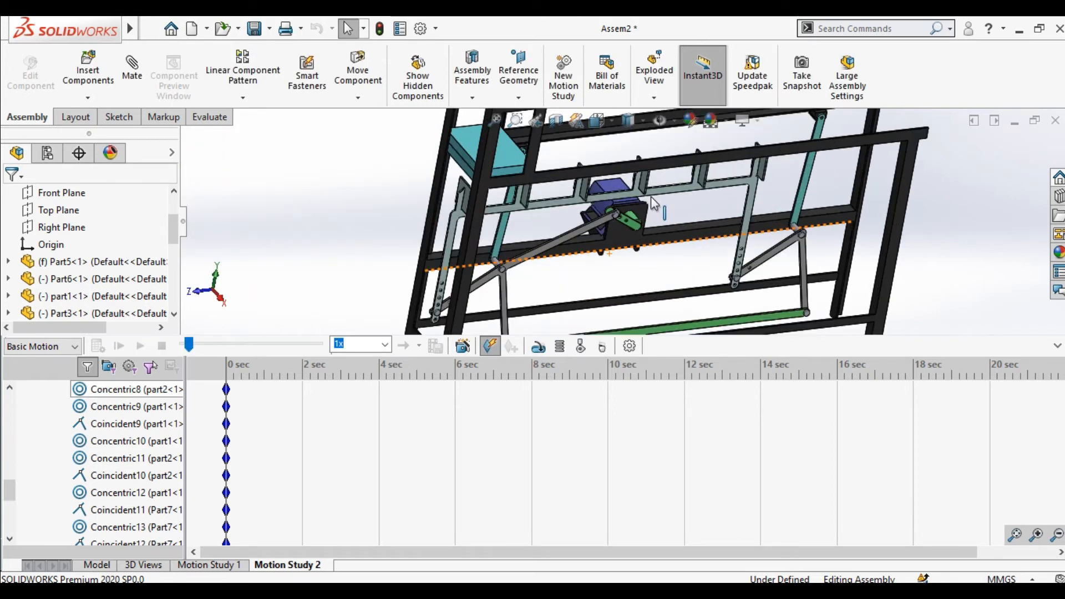
left_click(540, 345)
scroll(606, 174, "down", 6)
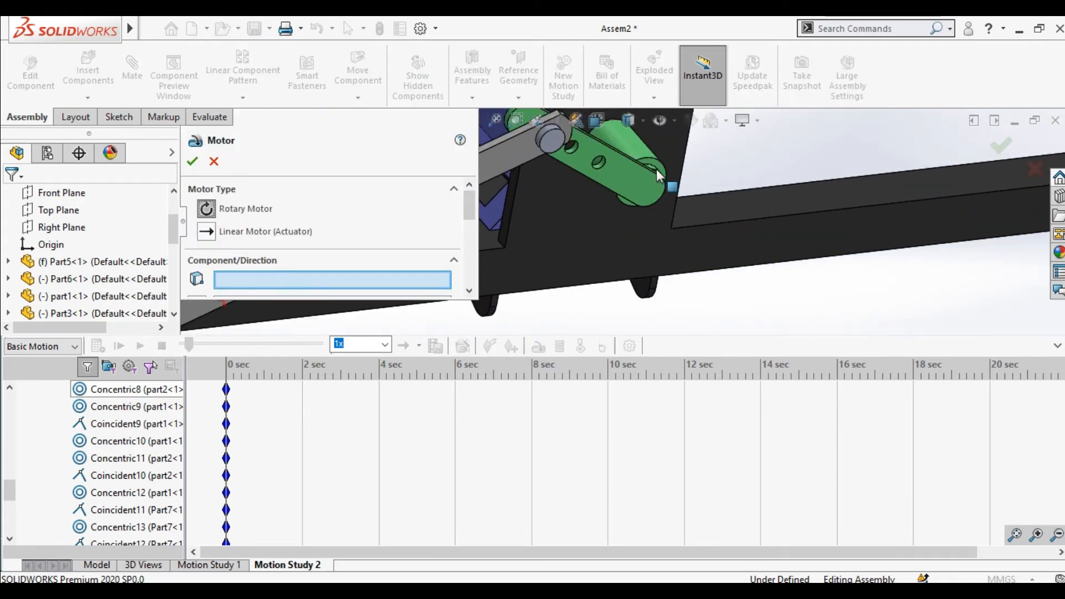
scroll(603, 179, "down", 3)
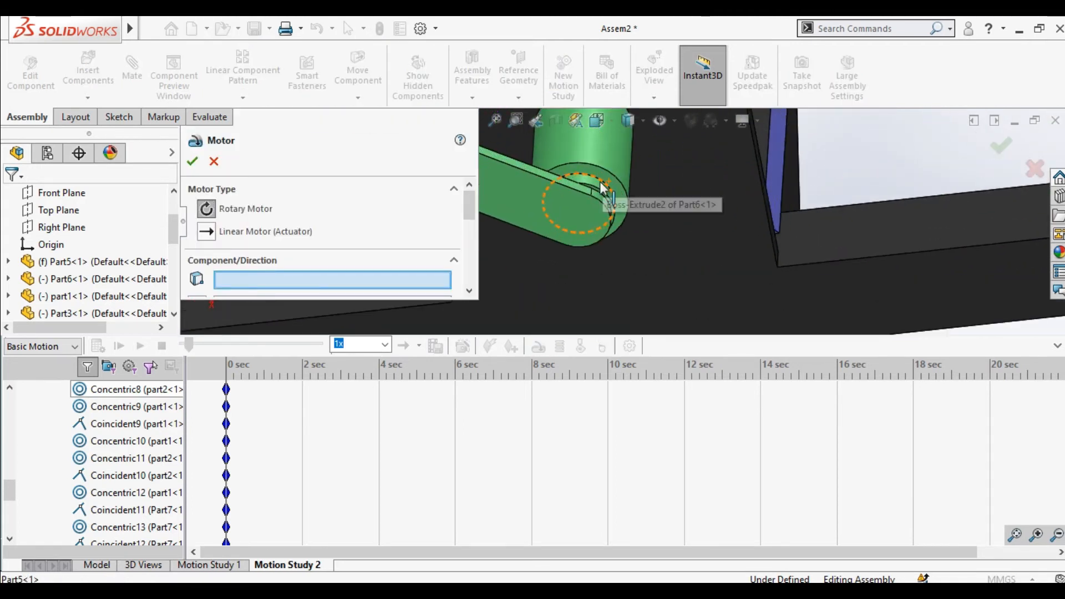
left_click(598, 187)
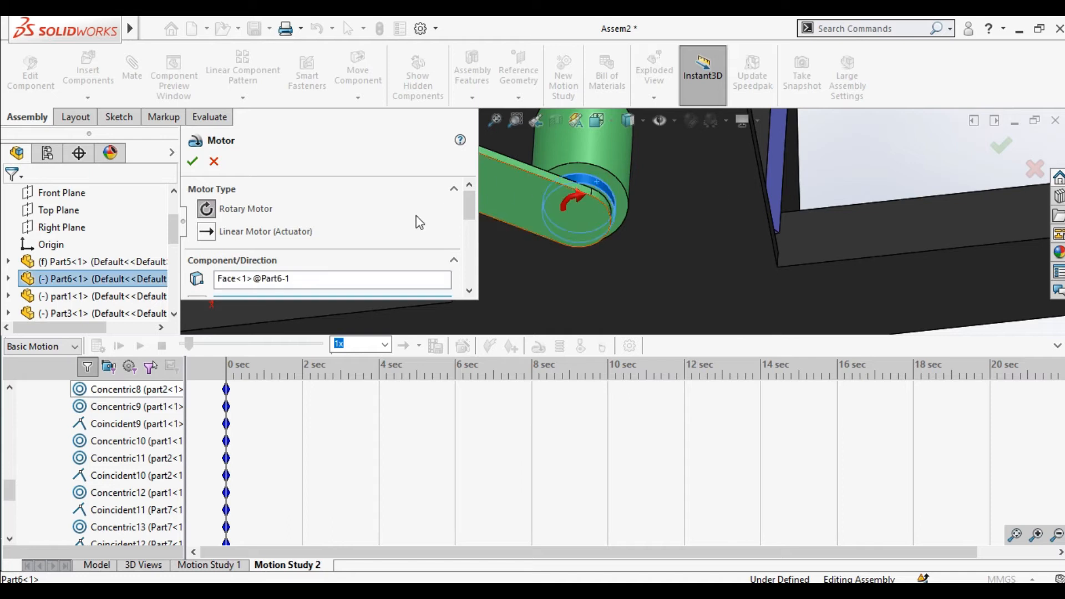
left_click_drag(468, 208, 469, 242)
left_click(203, 226)
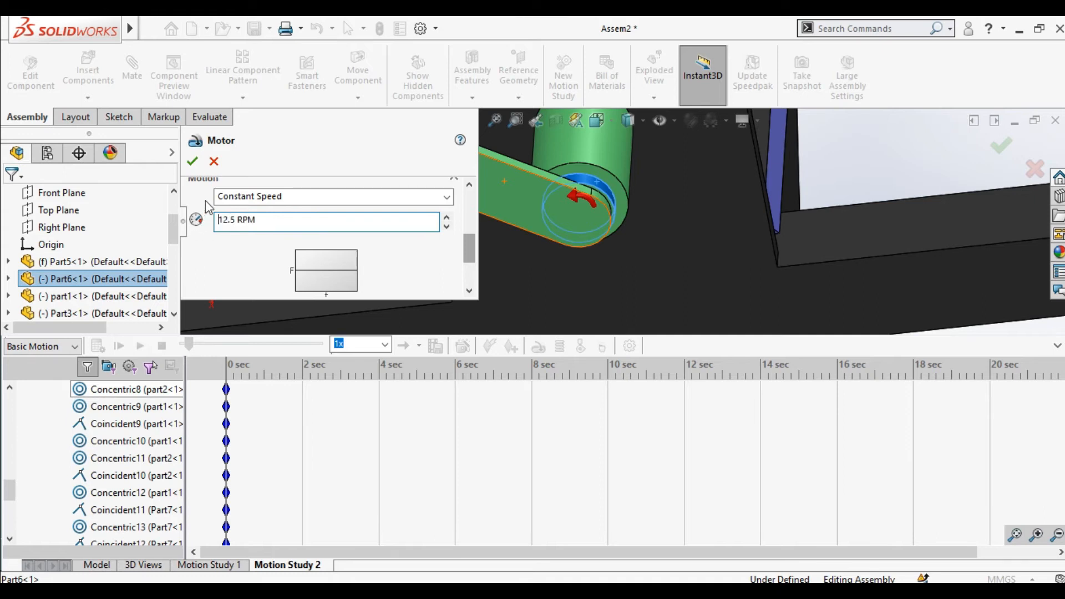
left_click(194, 162)
Step: Calculate the motion study and play back the conveyor mechanism's motion
scroll(445, 199, "up", 5)
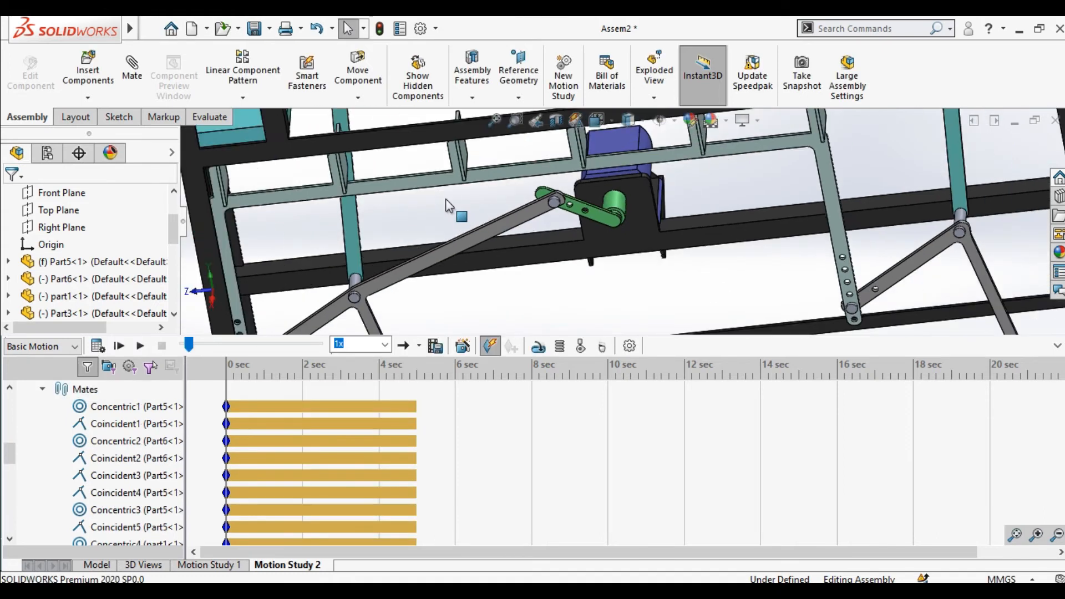
middle_click_drag(495, 230, 536, 161)
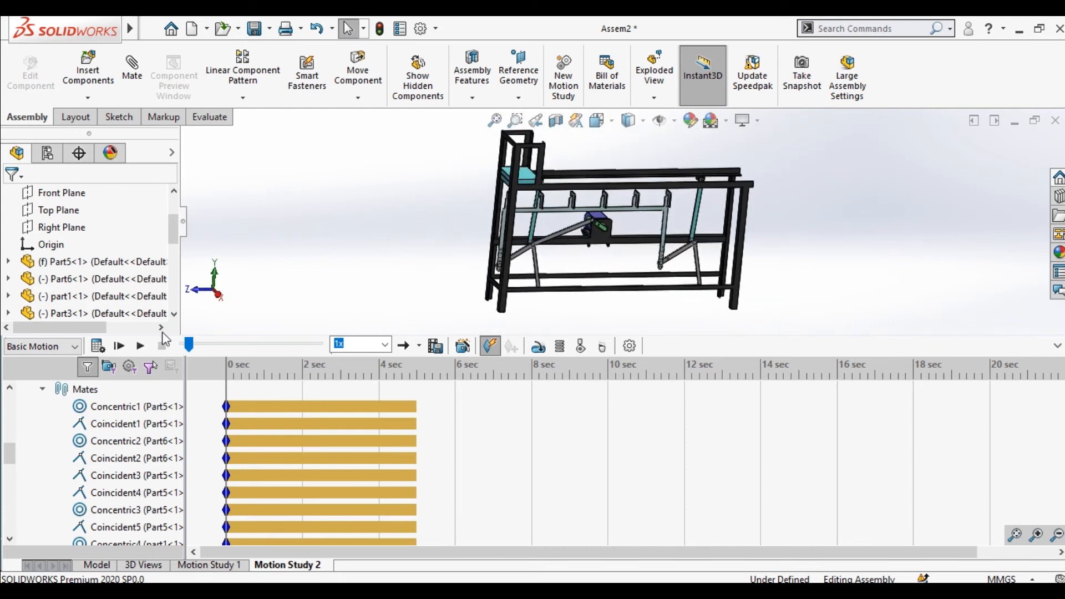
left_click(99, 346)
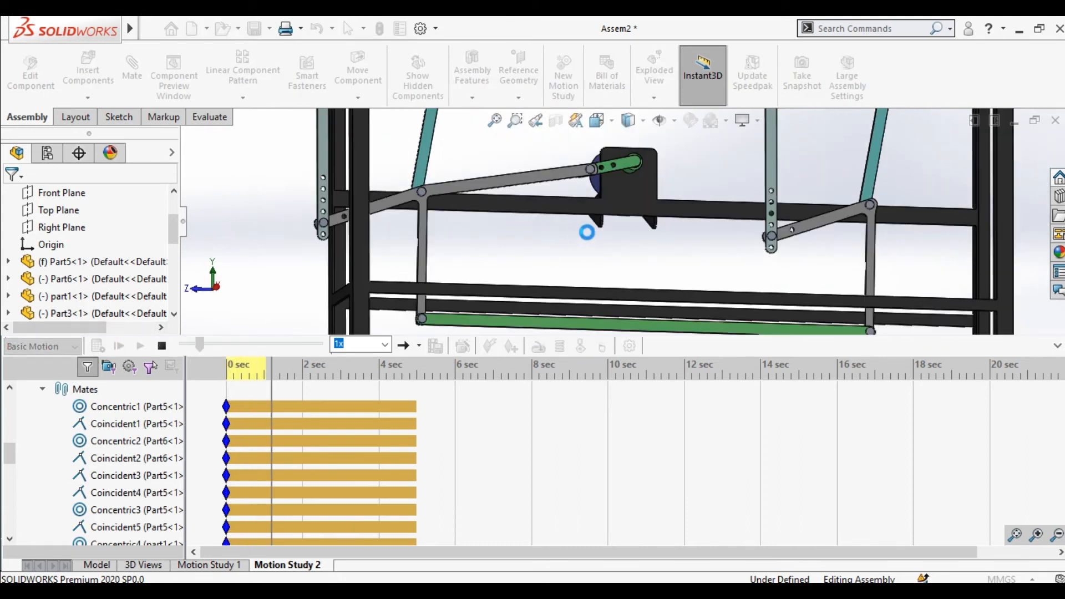
scroll(605, 215, "up", 3)
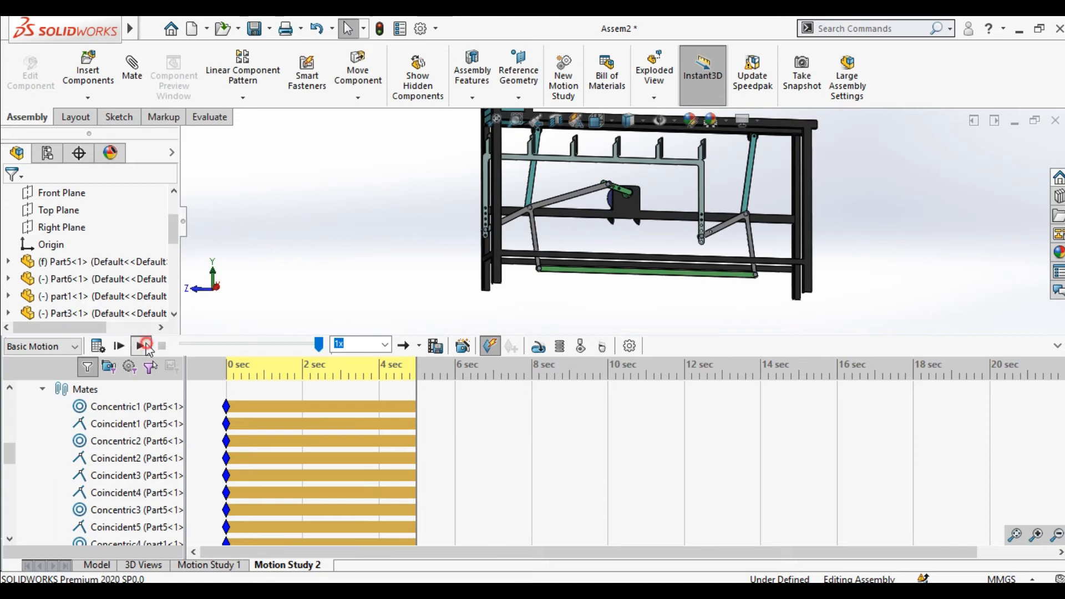
left_click(143, 346)
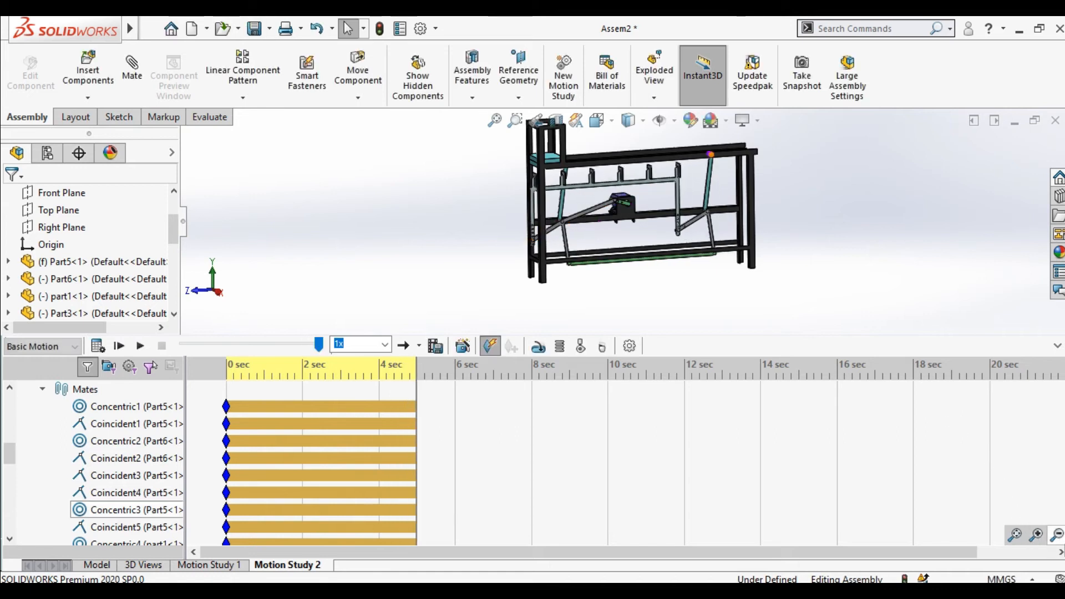
Step: Zoom out the timeline and extend the study's end key to about 46 seconds
left_click(1058, 537)
left_click(1057, 536)
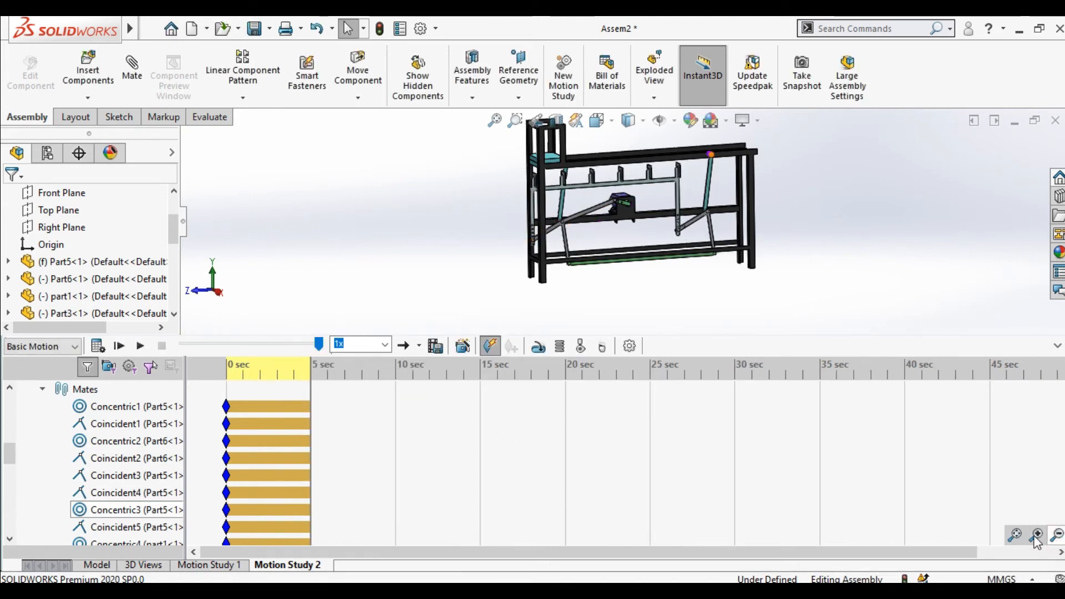
scroll(269, 405, "up", 5)
left_click(311, 389)
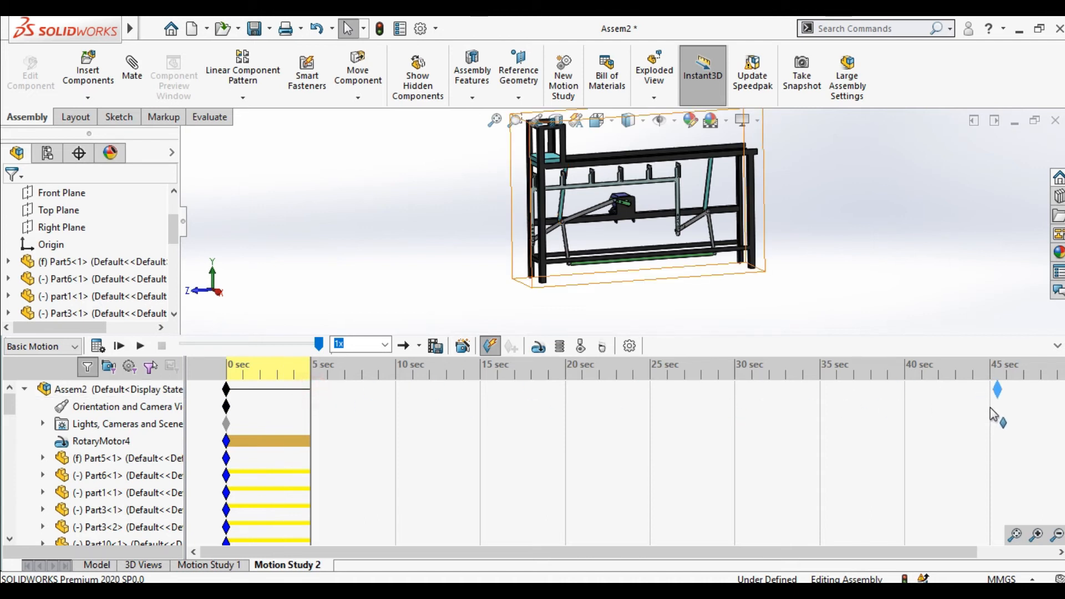
left_click_drag(1020, 413, 1018, 413)
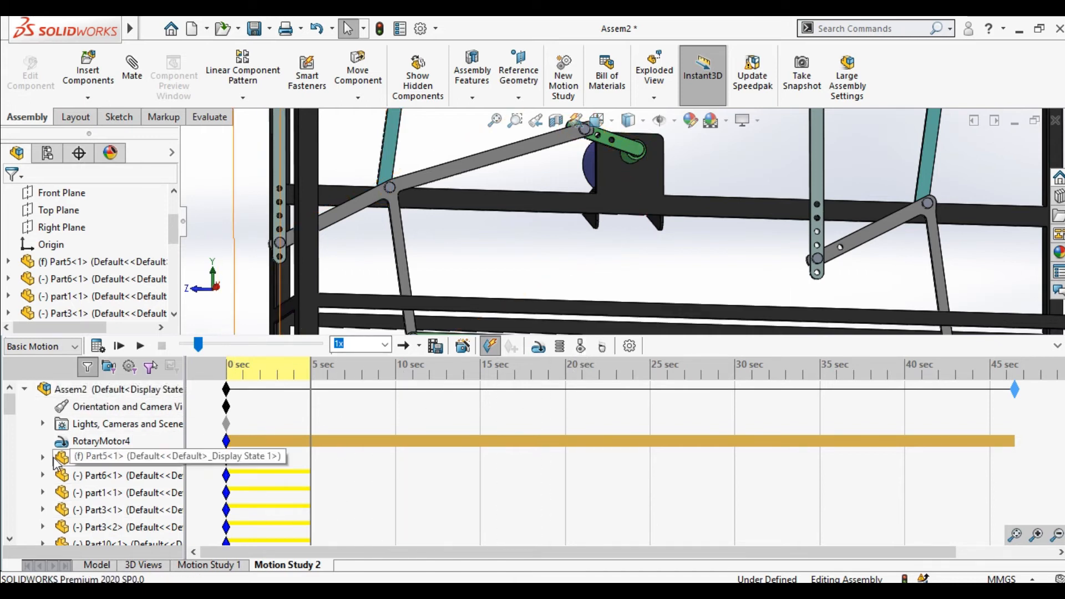
Step: Examine mates Coincident16 to Coincident21 in the motion study to identify which Part5 and Part8 box faces each one joins
scroll(43, 509, "down", 10)
scroll(47, 506, "down", 5)
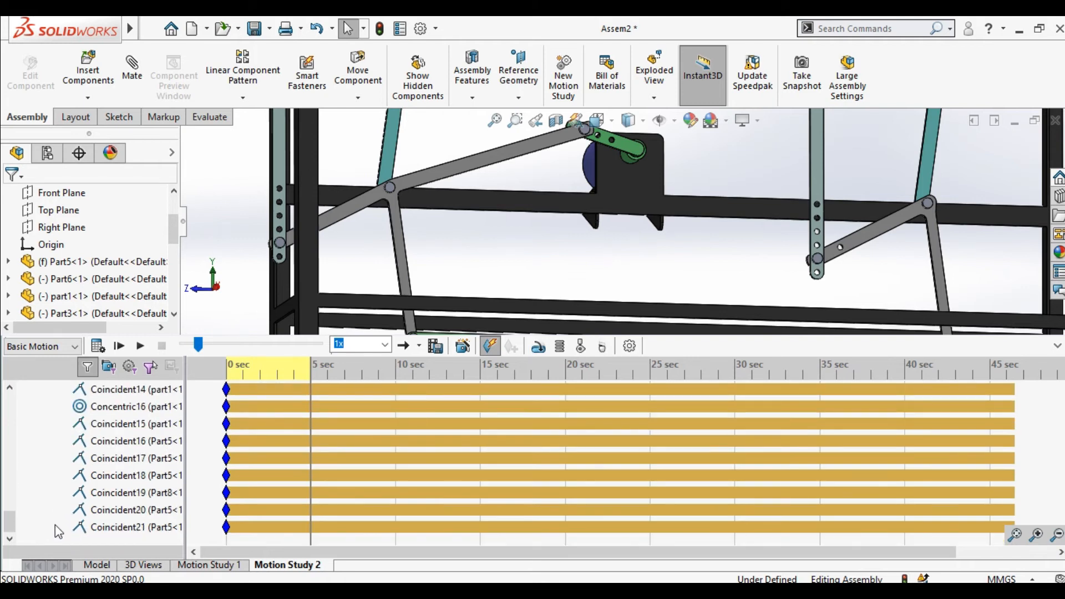
left_click_drag(87, 520, 124, 453)
left_click(95, 440)
scroll(508, 244, "up", 3)
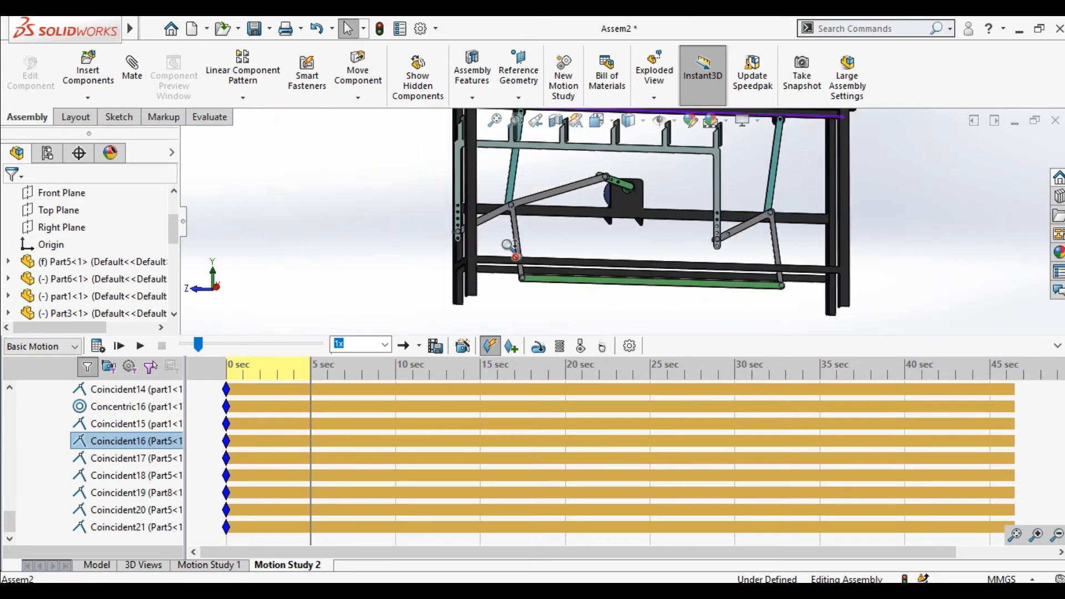
scroll(509, 244, "up", 2)
middle_click_drag(509, 244, 548, 234)
scroll(548, 234, "down", 6)
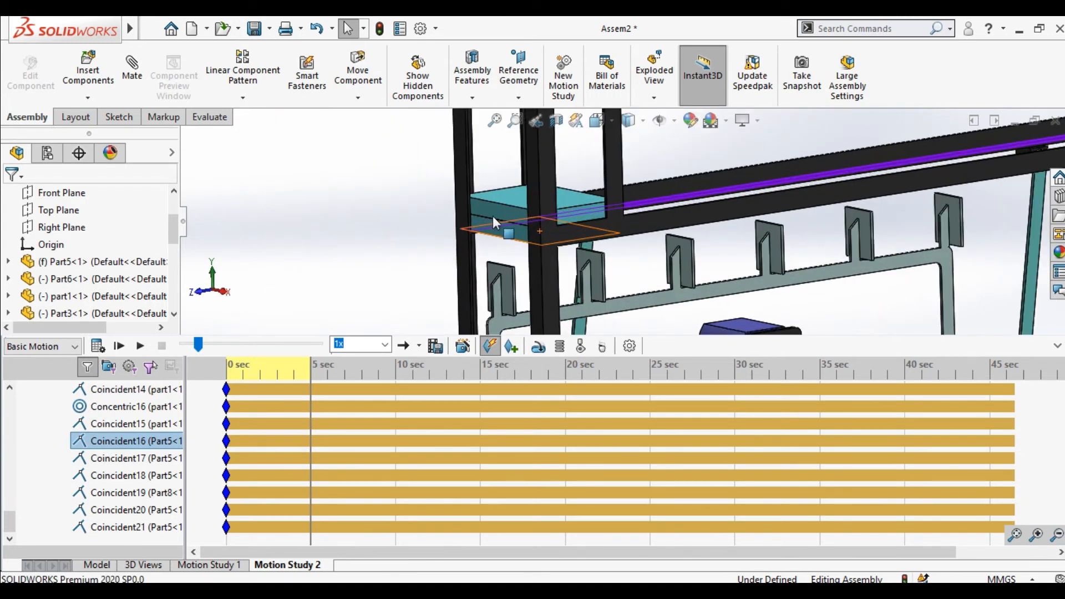
left_click(97, 460)
left_click(97, 475)
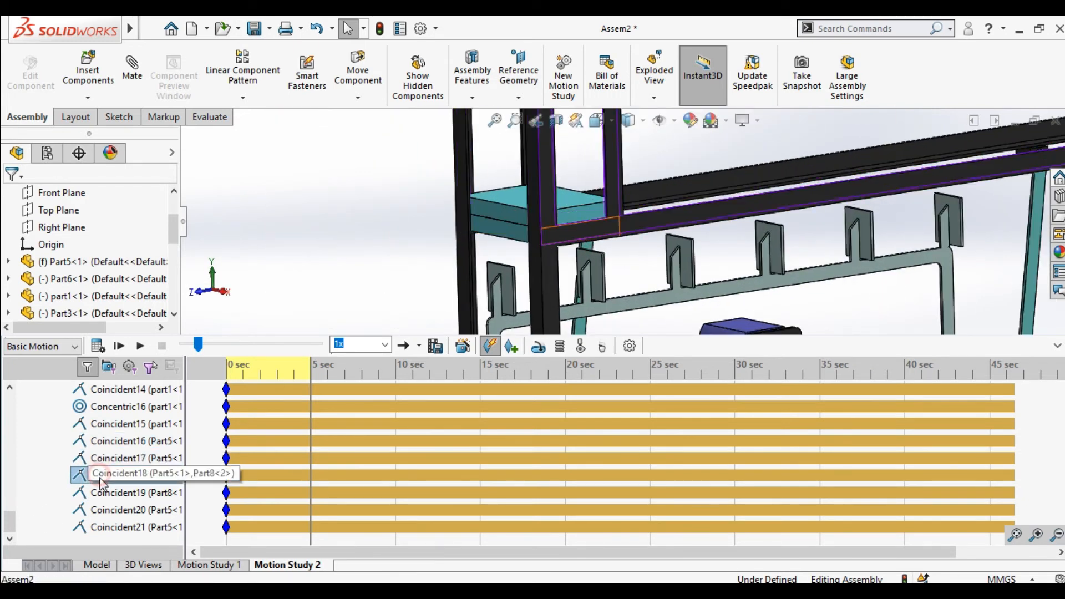
left_click(100, 493)
left_click(100, 509)
left_click(100, 526)
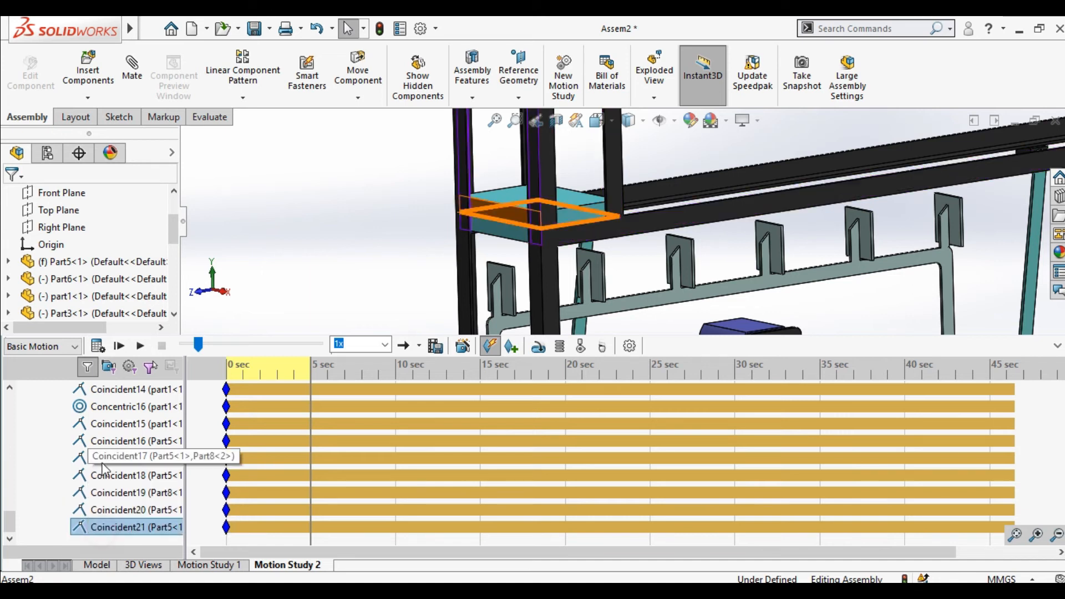
Step: Delete mates Coincident16 to Coincident21 from the motion study
left_click(105, 441)
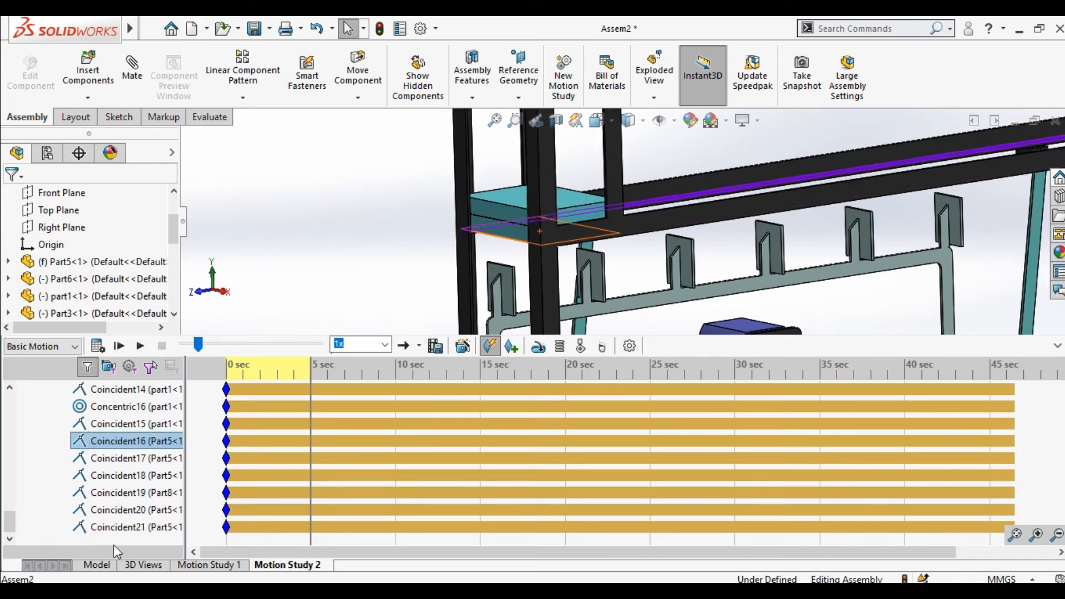
left_click(114, 530, "shift")
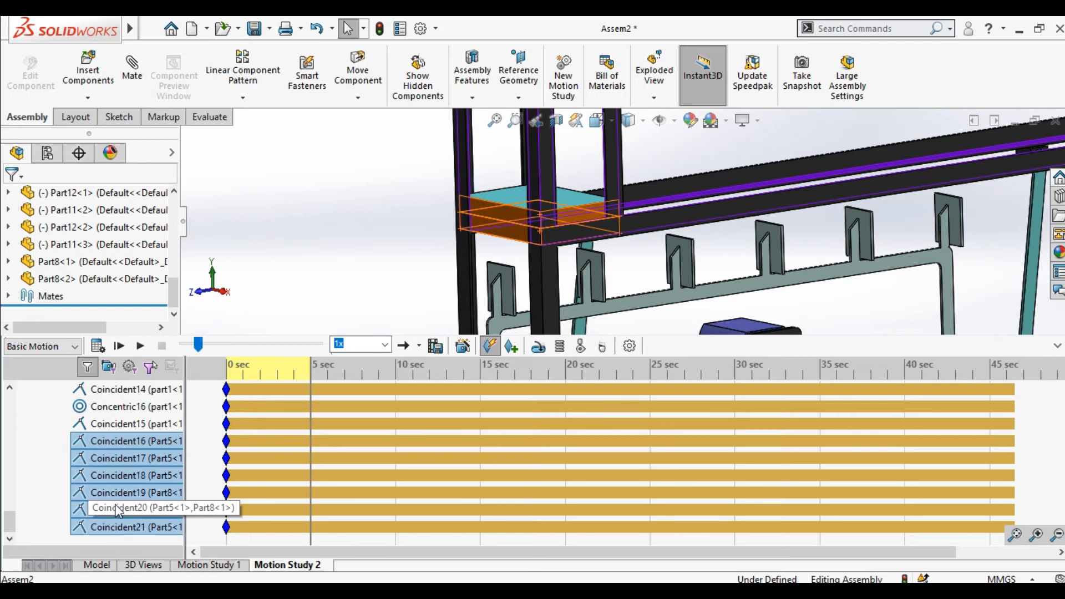
right_click(118, 510)
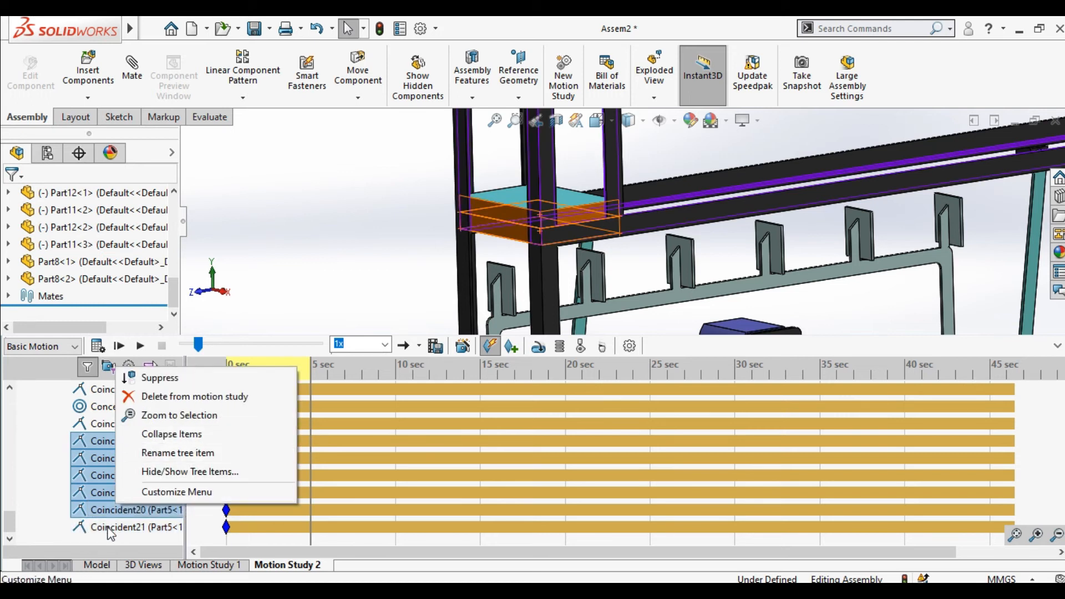
left_click(111, 530, "shift")
right_click(110, 528)
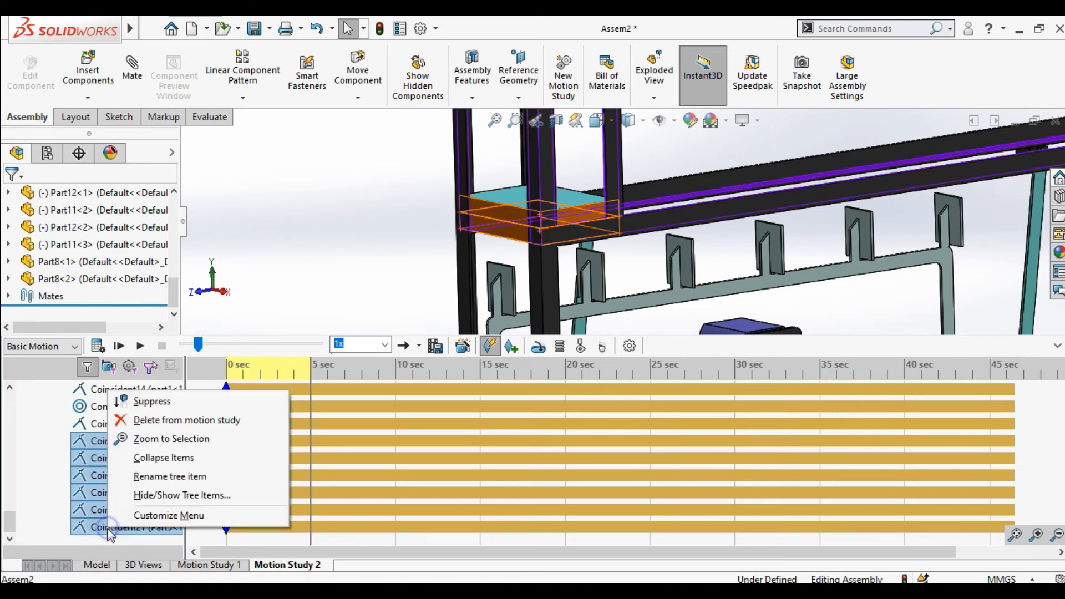
left_click(151, 420)
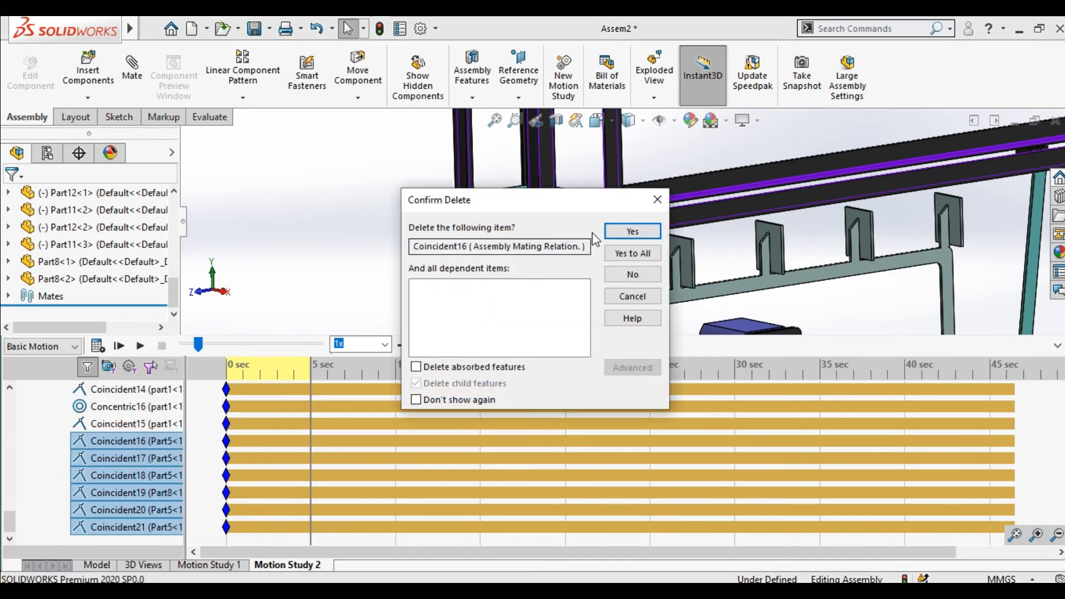
left_click(628, 232)
left_click(632, 254)
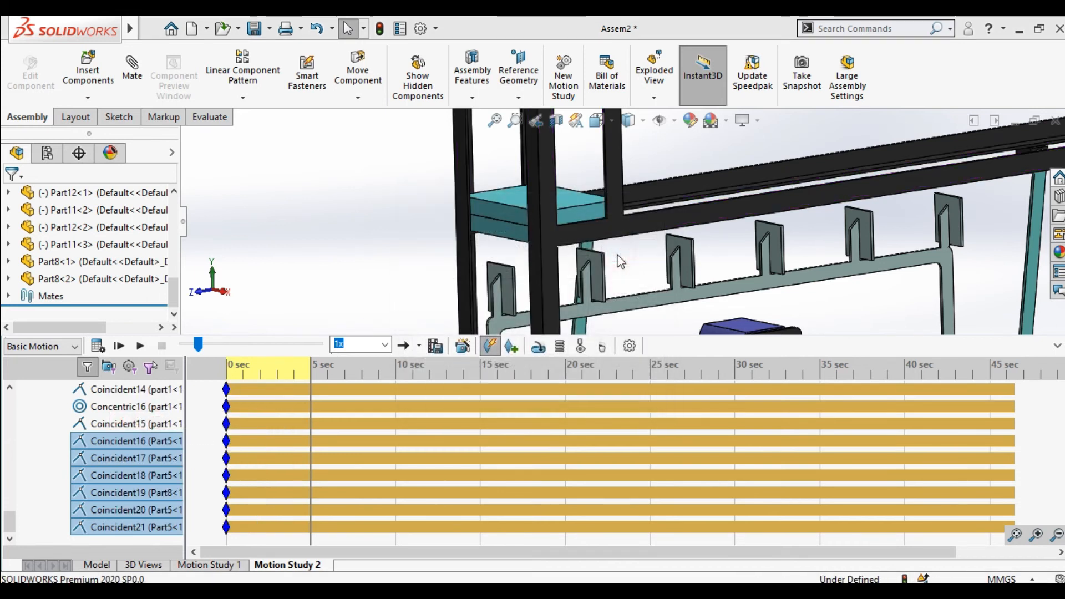
Step: Add a solid body contact between the lower box Part8<2> and the pusher bar Part7<1>
scroll(638, 271, "up", 5)
middle_click_drag(637, 272, 633, 316)
left_click(581, 347)
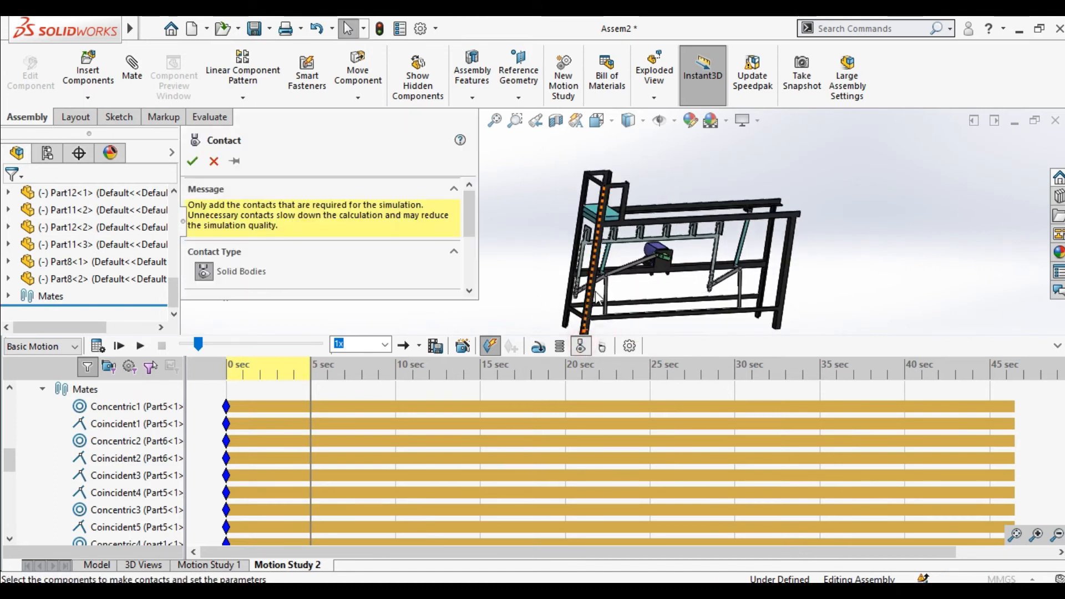
scroll(597, 221, "down", 5)
scroll(597, 221, "down", 2)
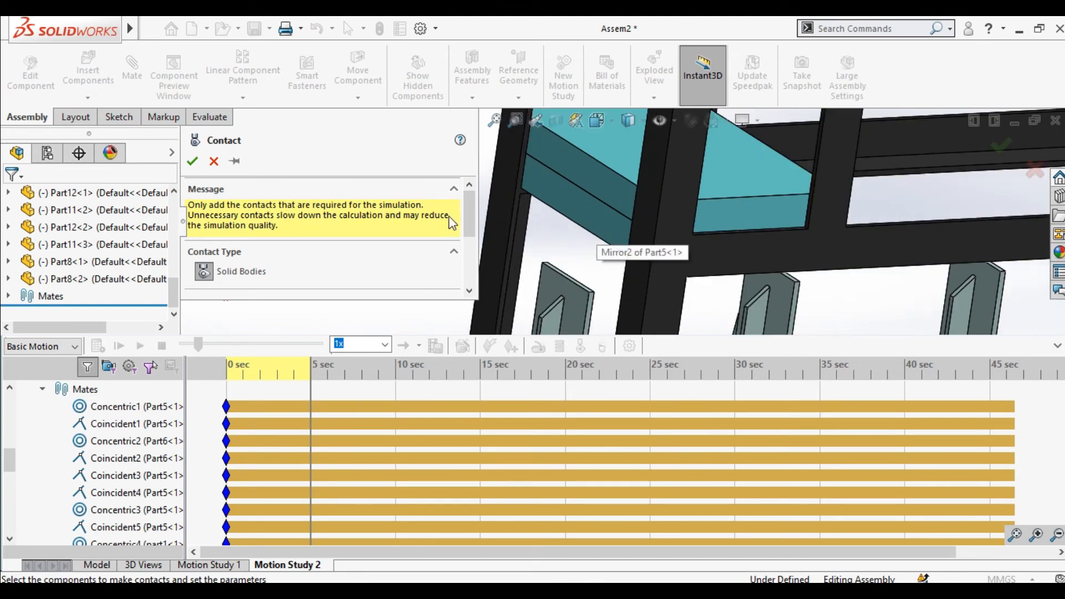
scroll(467, 231, "down", 3)
left_click(479, 213)
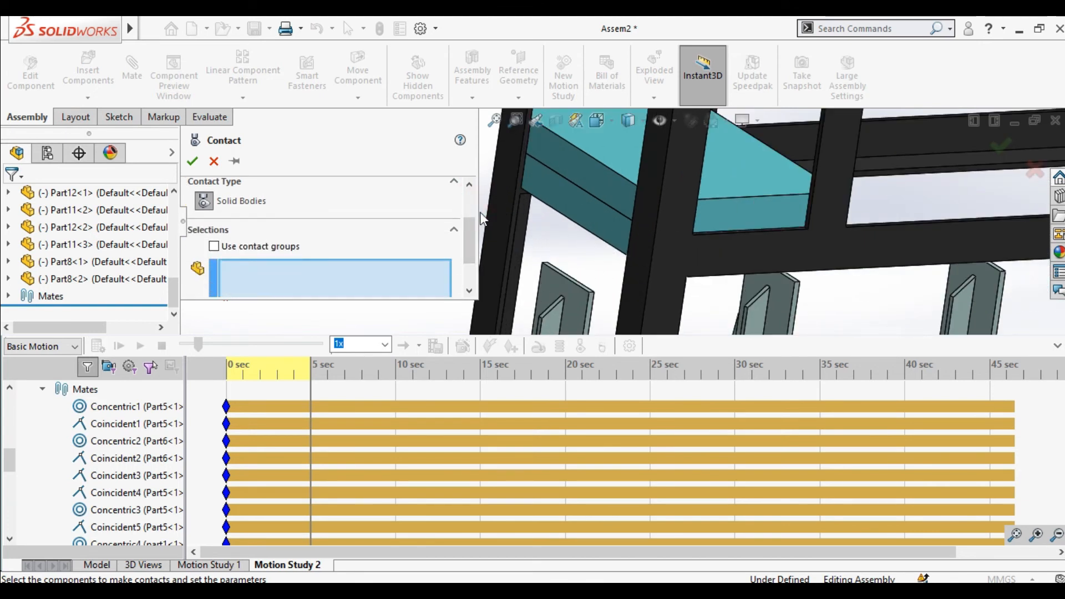
left_click_drag(458, 211, 411, 219)
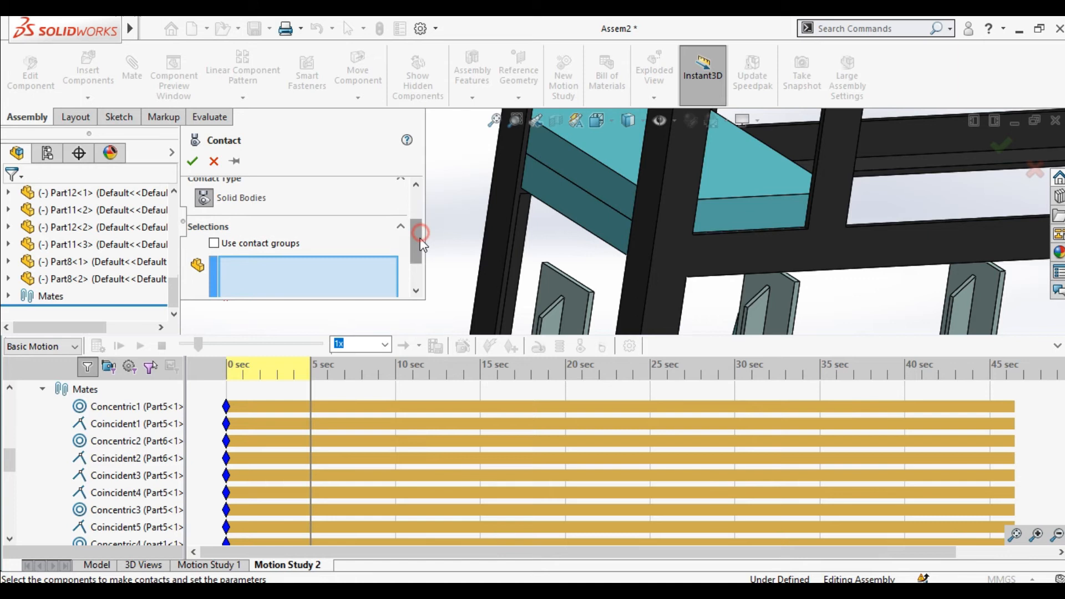
scroll(419, 238, "down", 1)
left_click(563, 203)
middle_click_drag(564, 203, 574, 261)
left_click(575, 264)
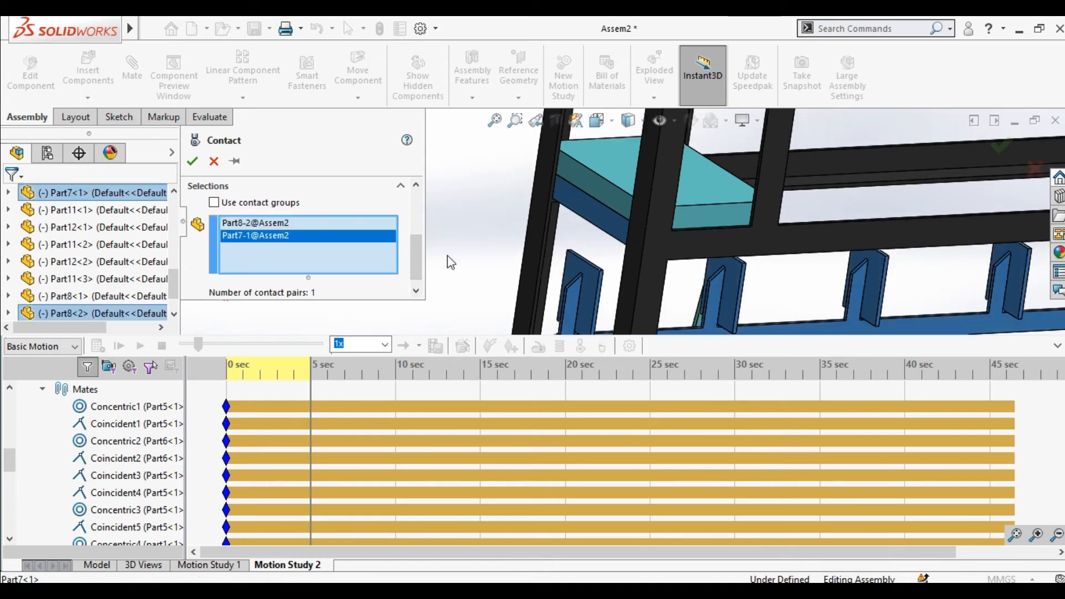
left_click(193, 162)
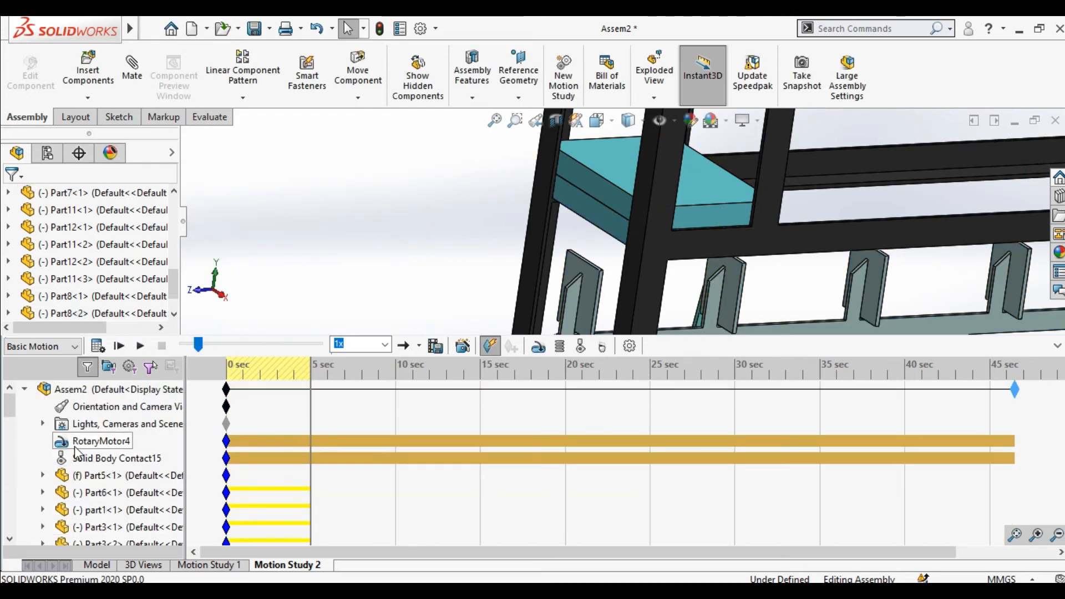
Step: Add a solid body contact between the lower box Part8<2> and the frame Part5<1>
left_click(581, 345)
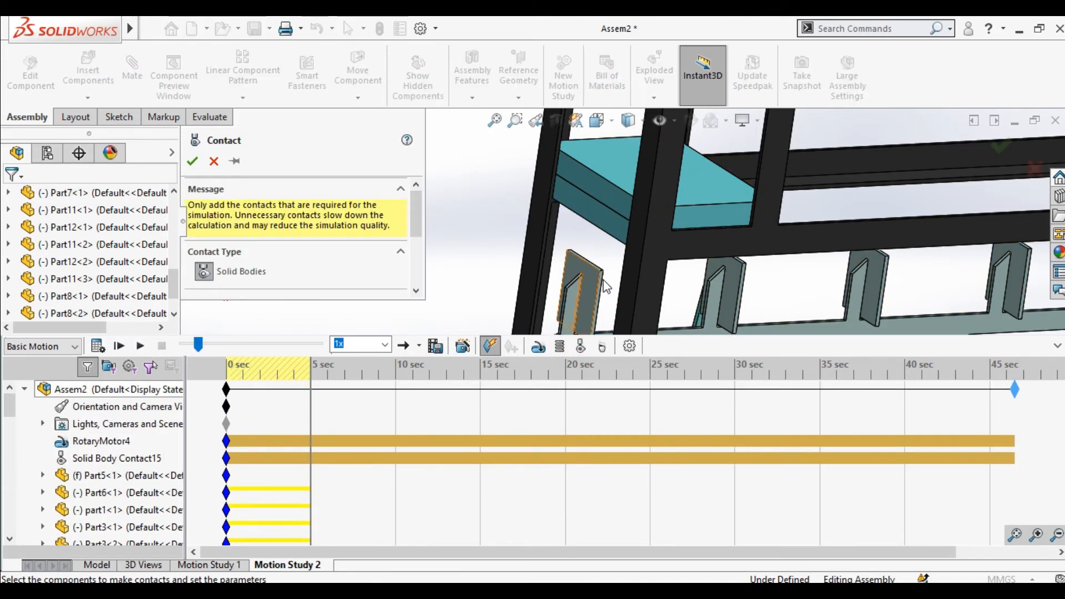
left_click_drag(415, 222, 415, 245)
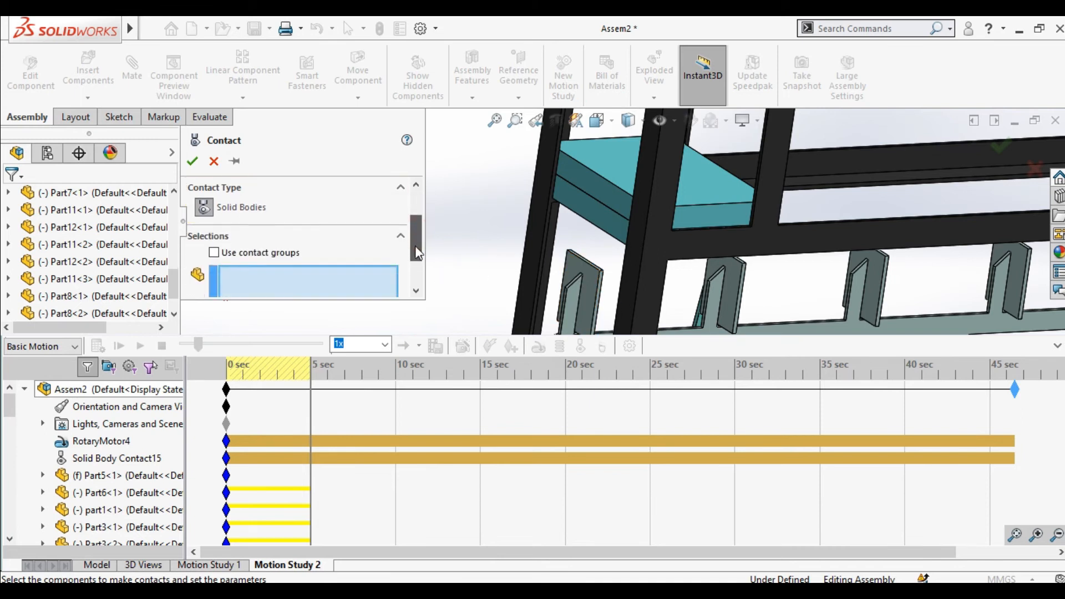
left_click(604, 223)
left_click(641, 241)
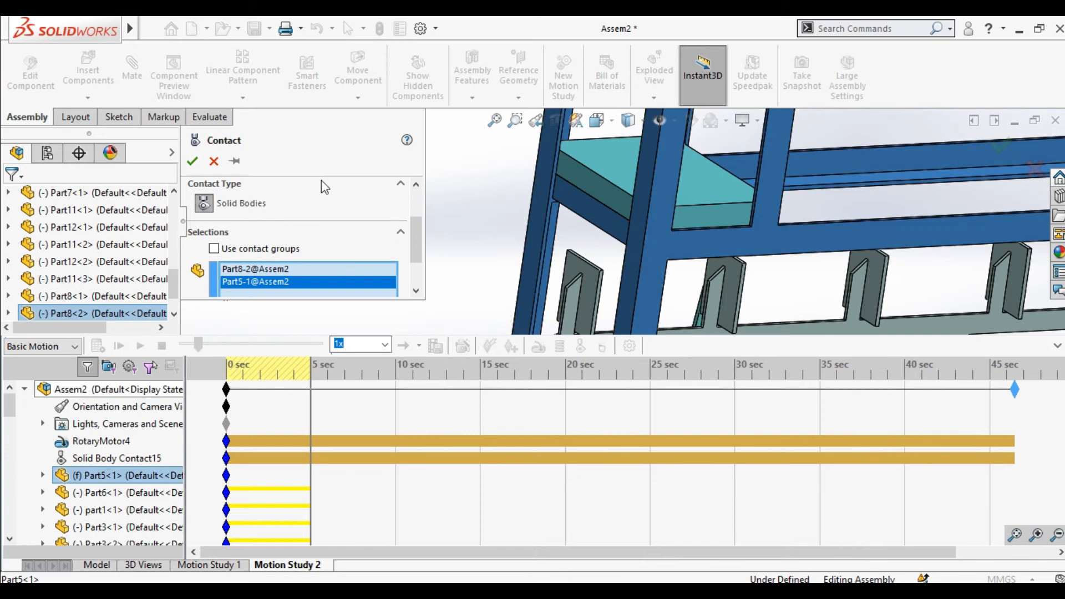
left_click(193, 162)
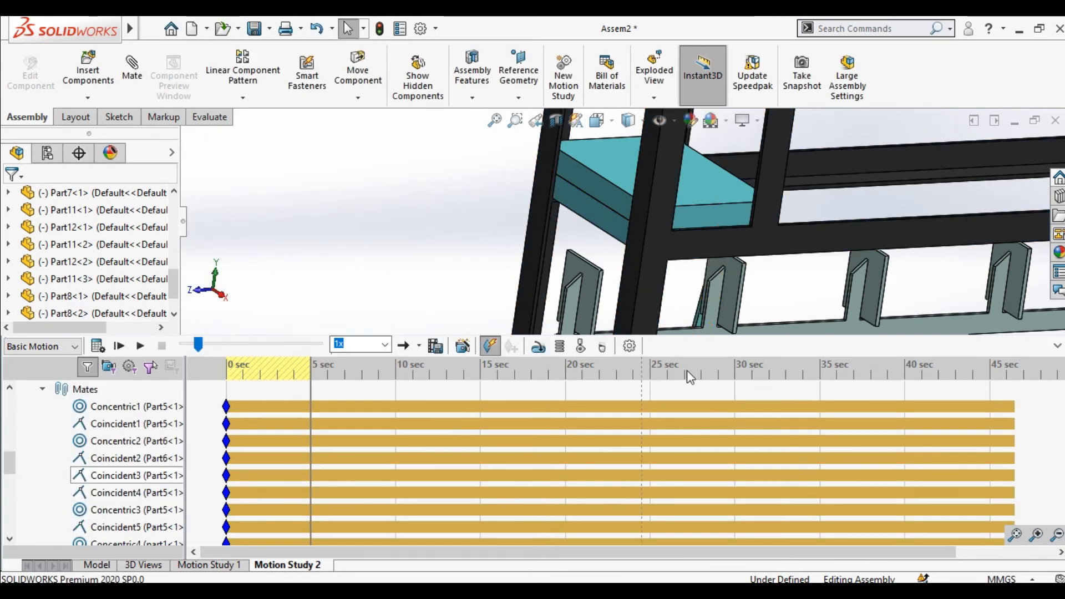
Step: Add gravity to the motion study acting downward along the Y axis at 9806.65 mm/s^2
left_click(601, 346)
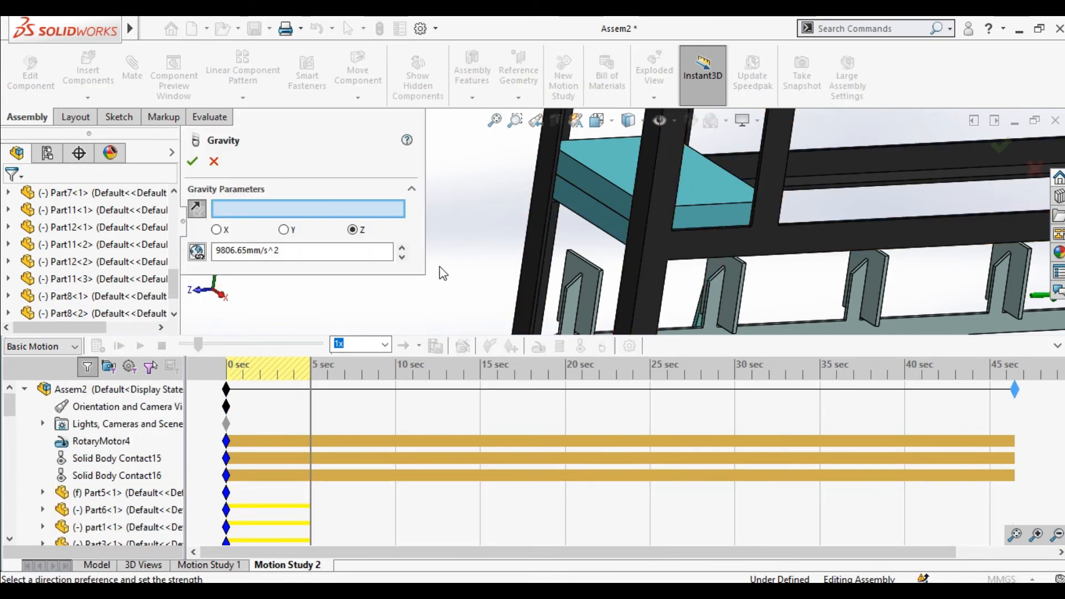
scroll(995, 320, "up", 5)
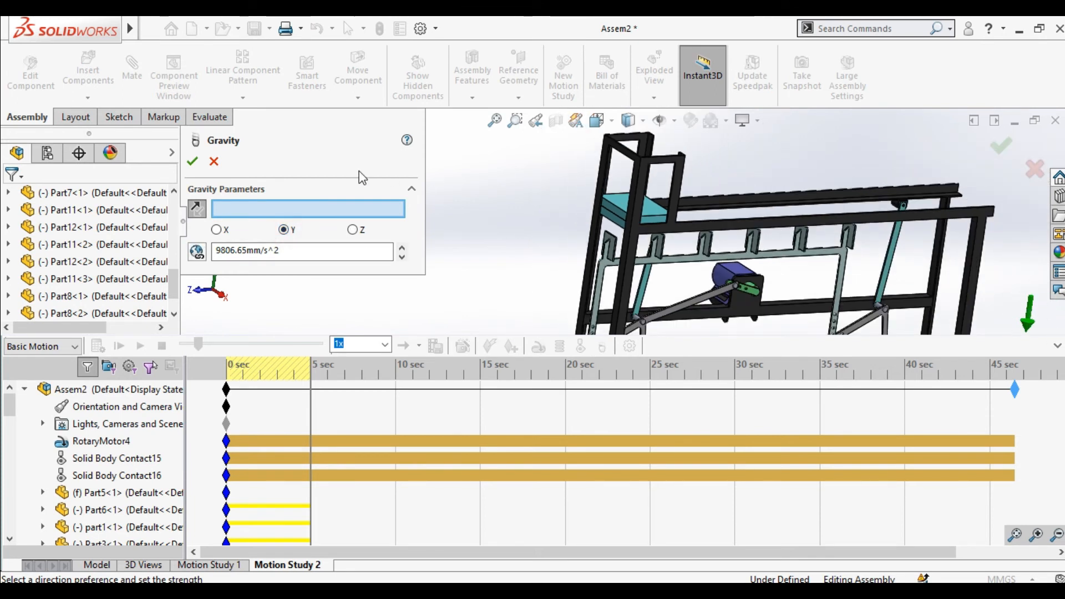
left_click(194, 163)
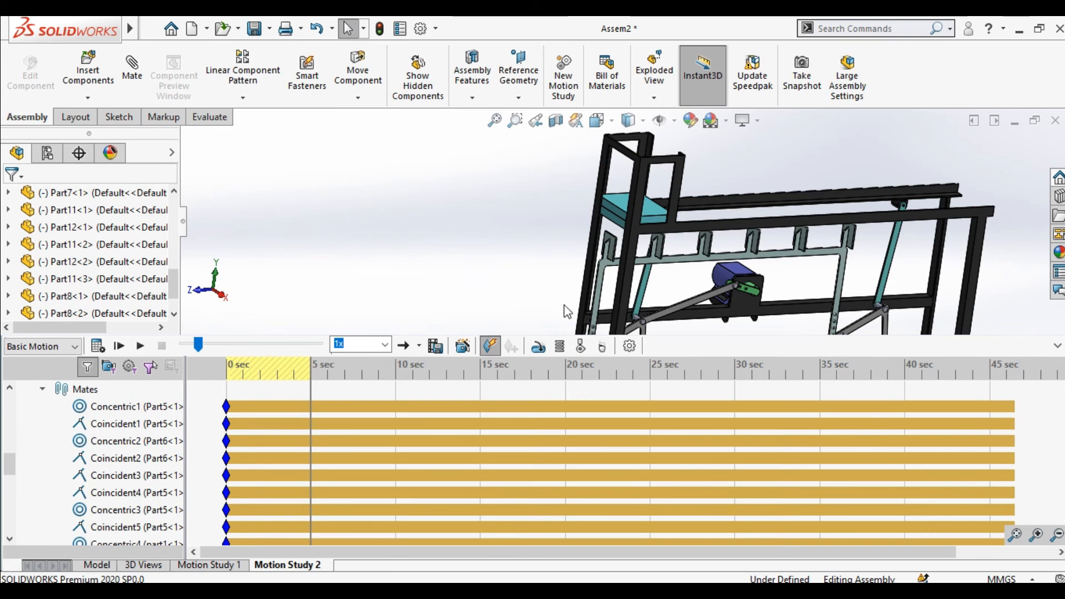
Step: Add a solid body contact between the two stacked boxes, Part8<1> and Part8<2>
left_click(603, 345)
scroll(603, 211, "down", 5)
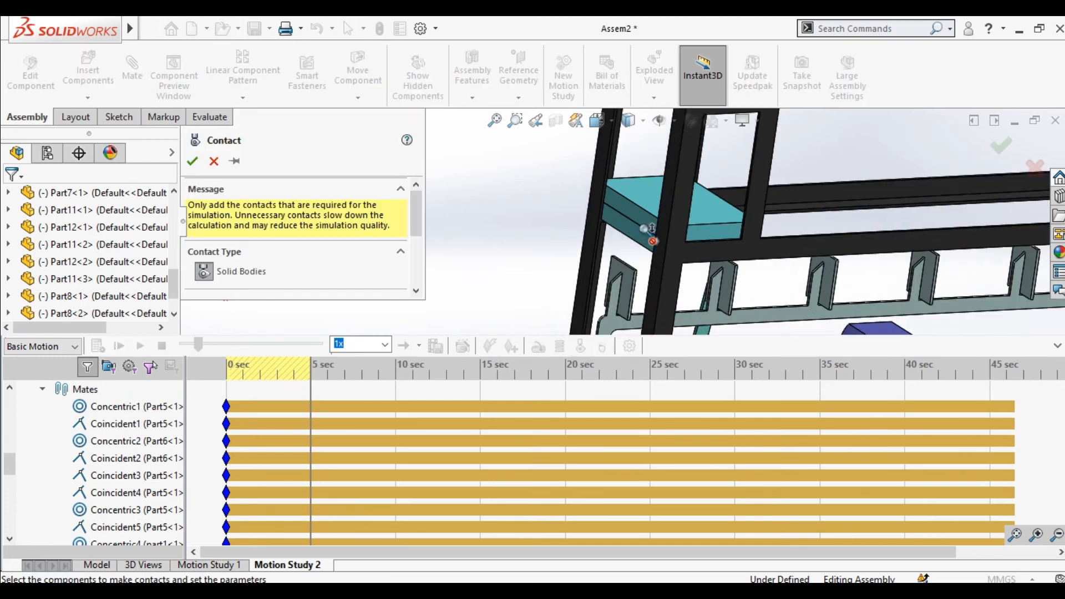
left_click(643, 216)
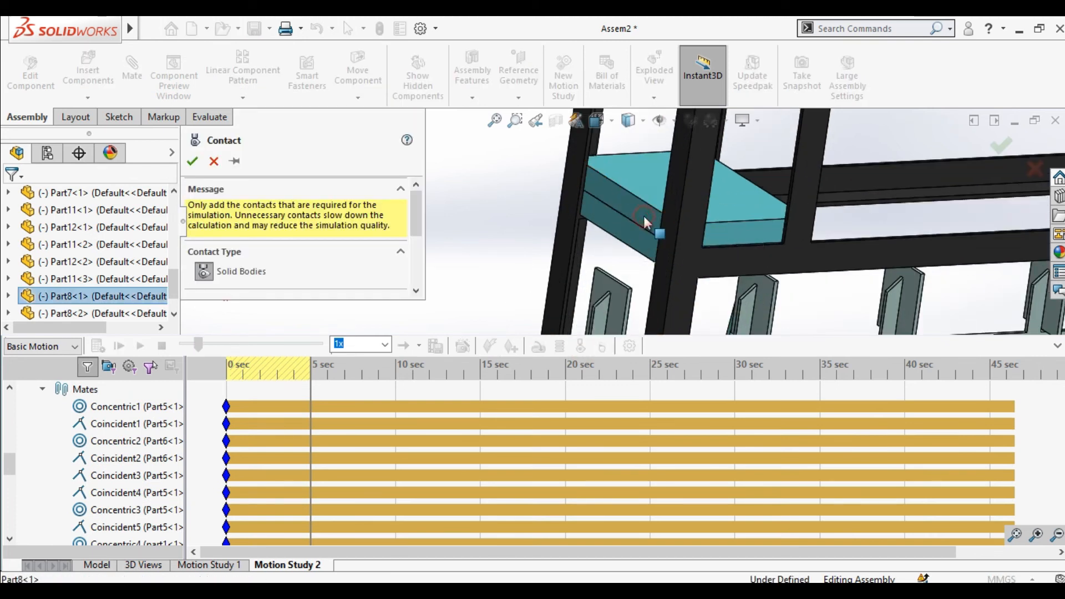
scroll(636, 221, "up", 2)
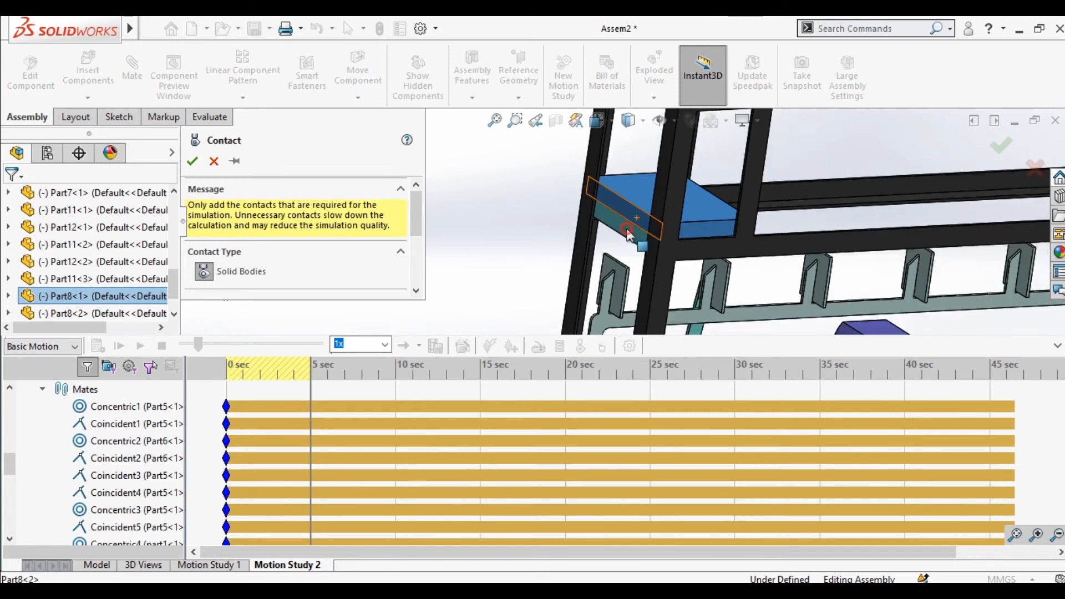
left_click(628, 232)
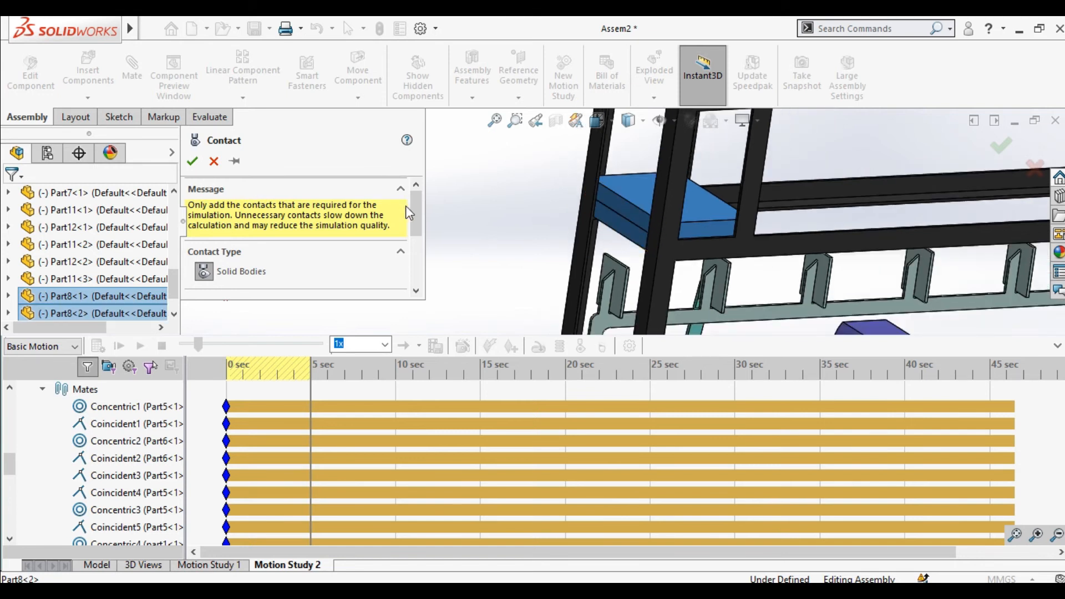
scroll(409, 212, "down", 2)
left_click(192, 162)
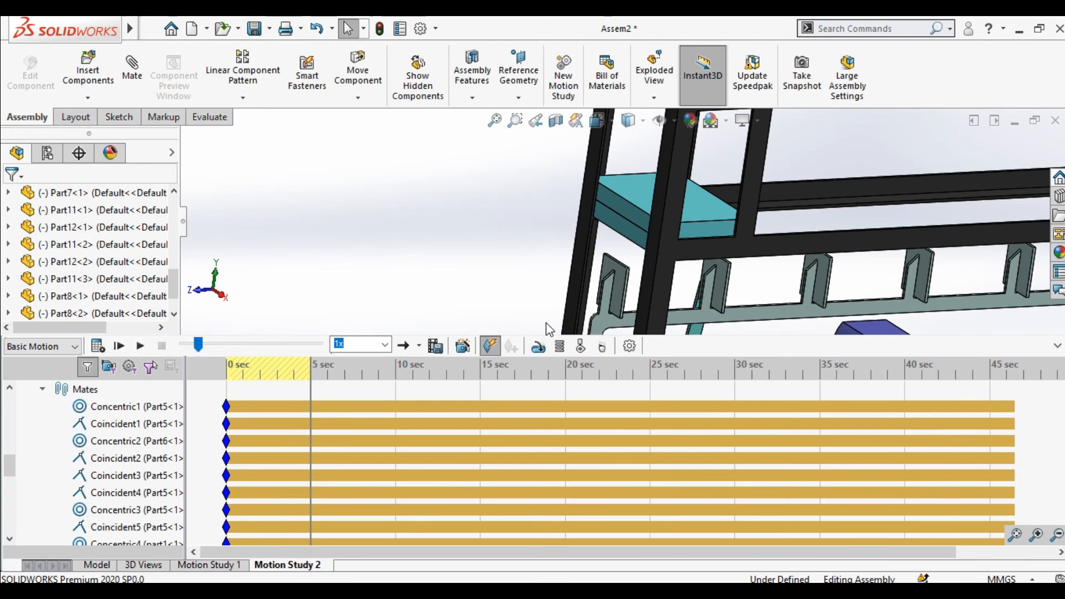
Step: Add a solid body contact between the upper box Part8<1> and the frame Part5<1>
left_click(580, 346)
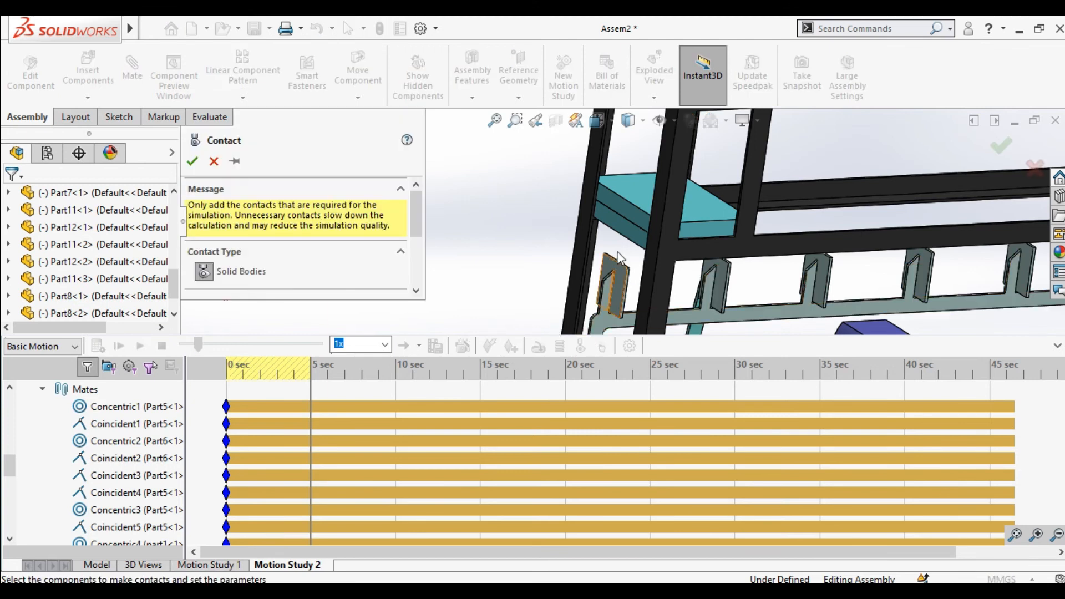
left_click(625, 211)
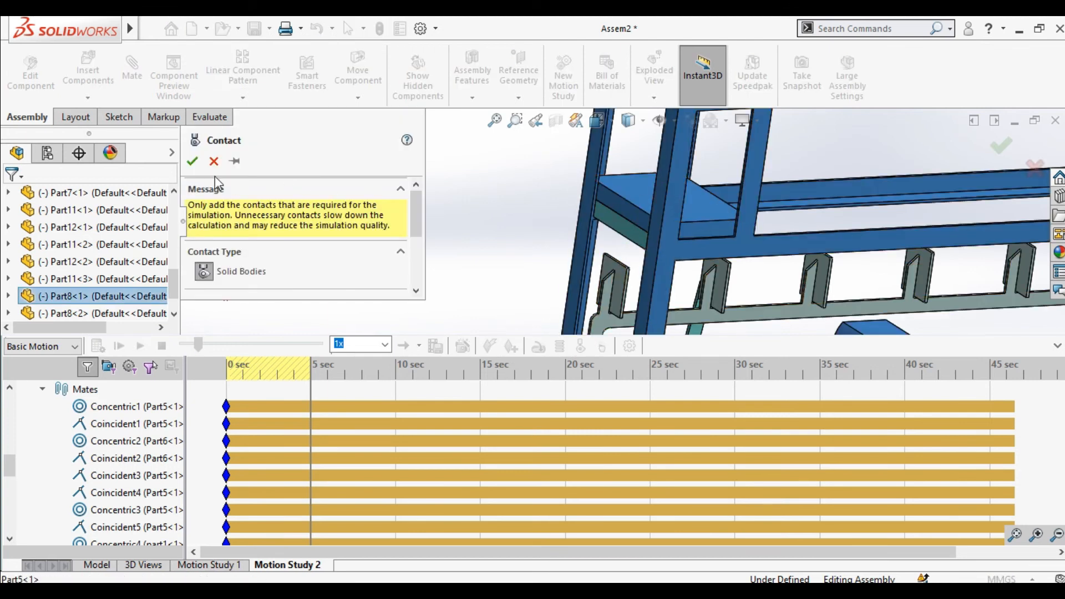
left_click(193, 162)
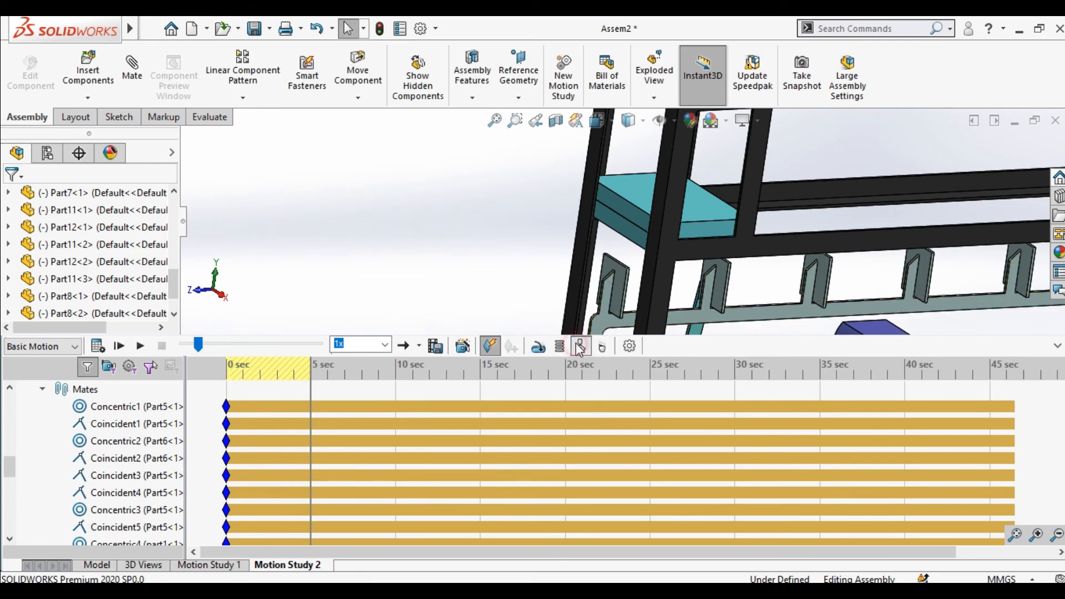
Step: Add another solid body contact between the lower box Part8<2> and the pusher bar Part7<1>
left_click(581, 346)
left_click(629, 238)
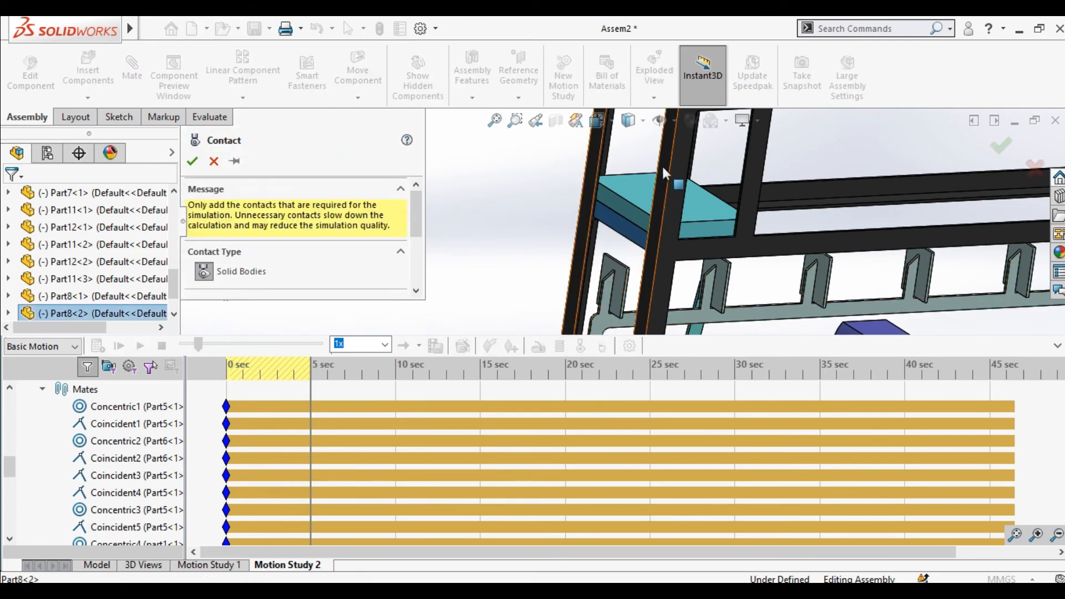
left_click(620, 300)
key("Return")
scroll(526, 226, "up", 5)
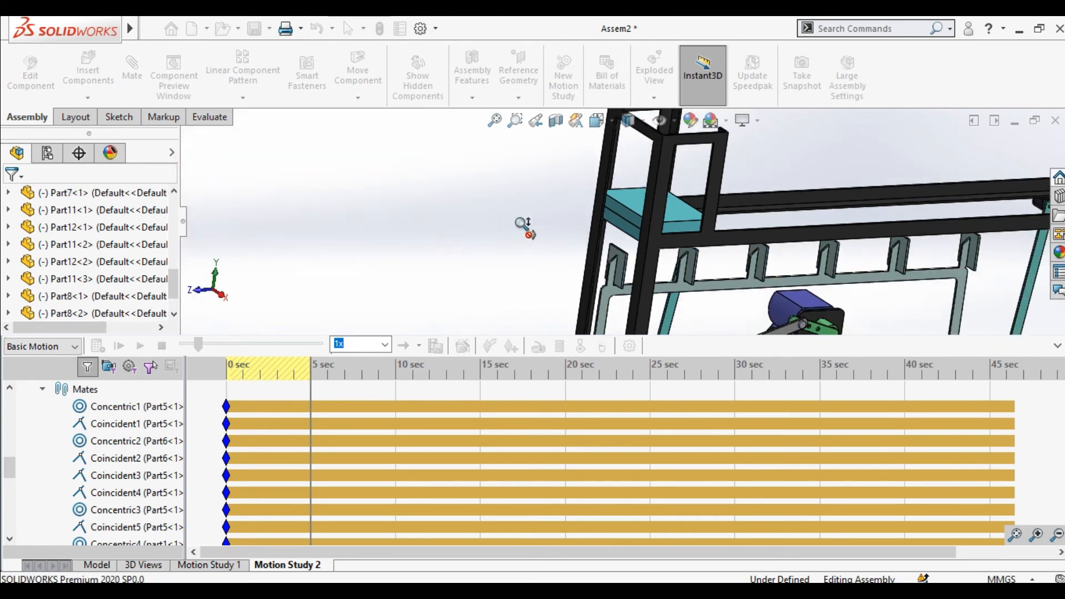
middle_click_drag(526, 225, 409, 292)
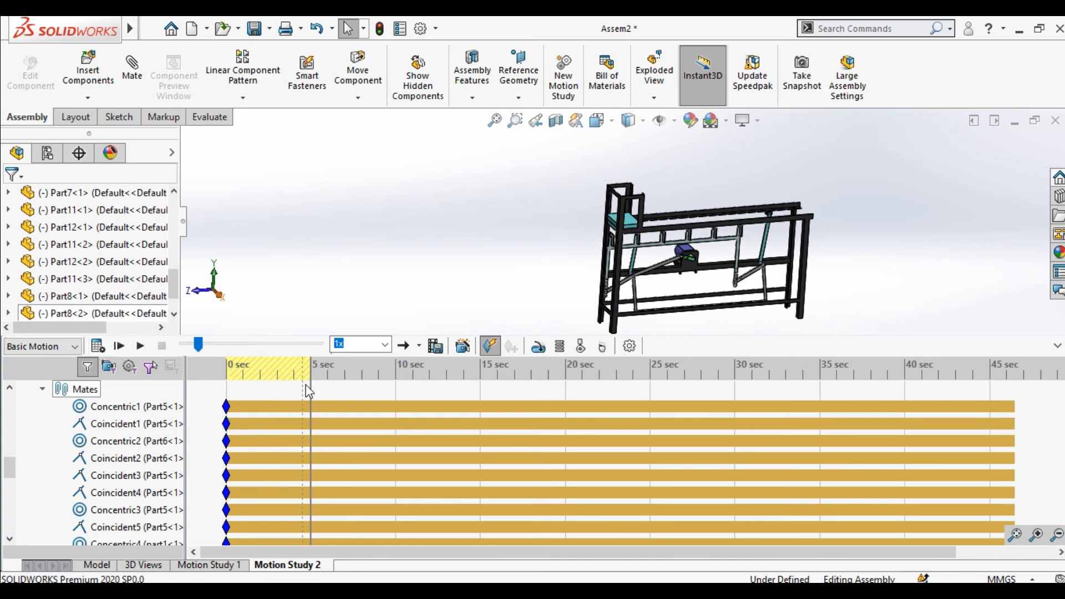
Step: Return the study time to 0 sec and calculate the motion study with the timeline collapsed
left_click_drag(309, 384, 228, 380)
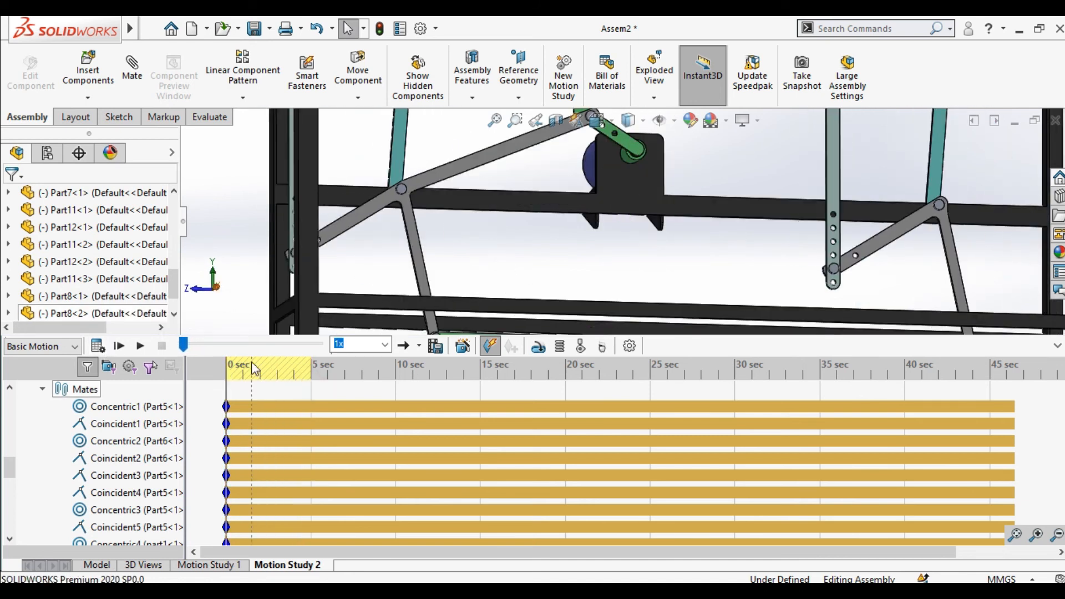
scroll(527, 276, "up", 3)
middle_click_drag(549, 275, 588, 275)
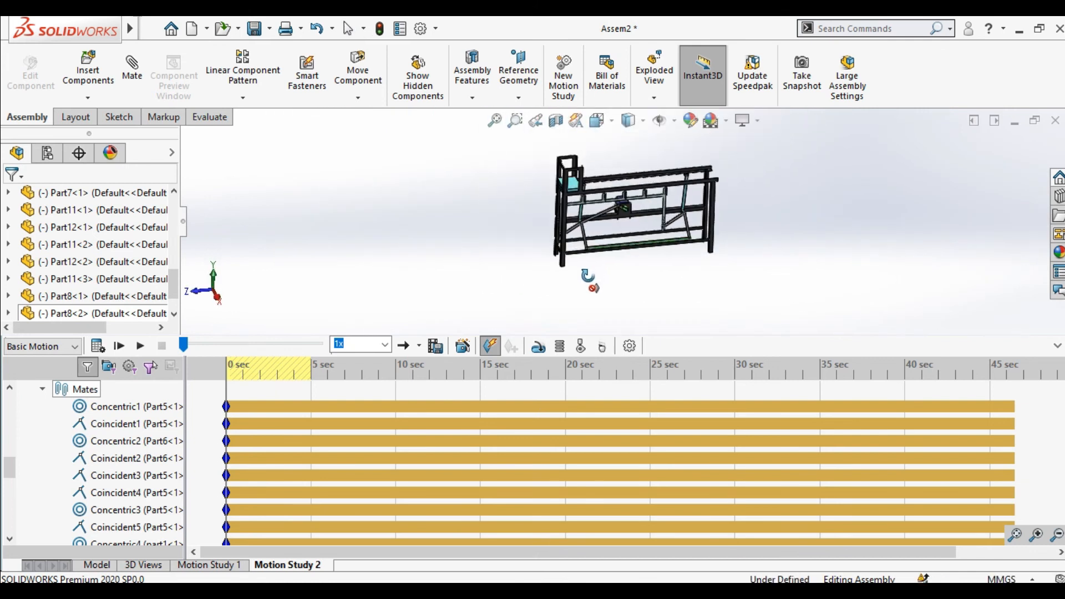
scroll(631, 187, "down", 3)
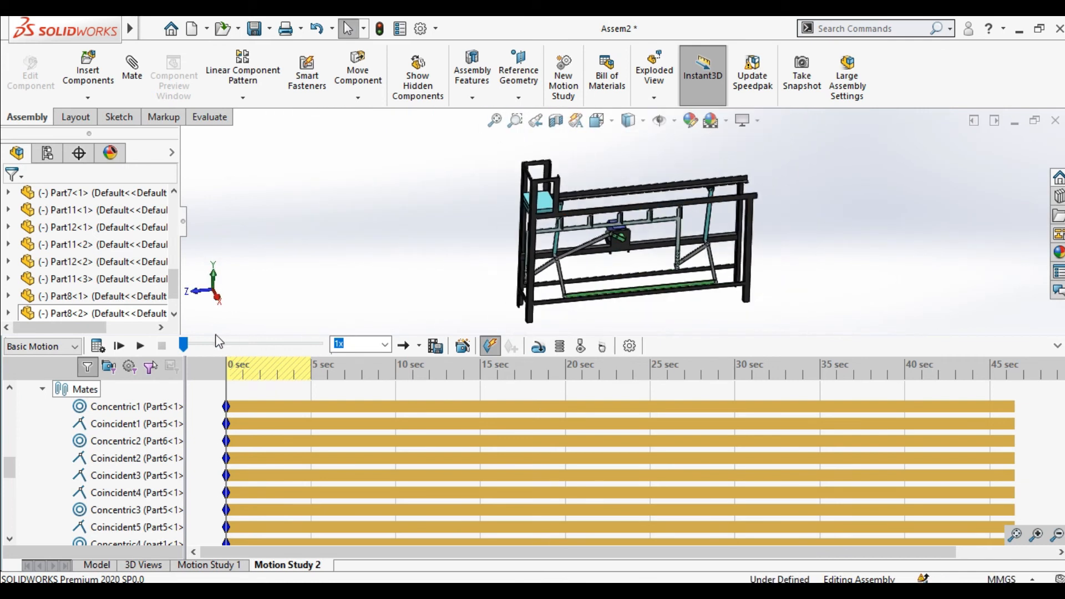
left_click(1058, 346)
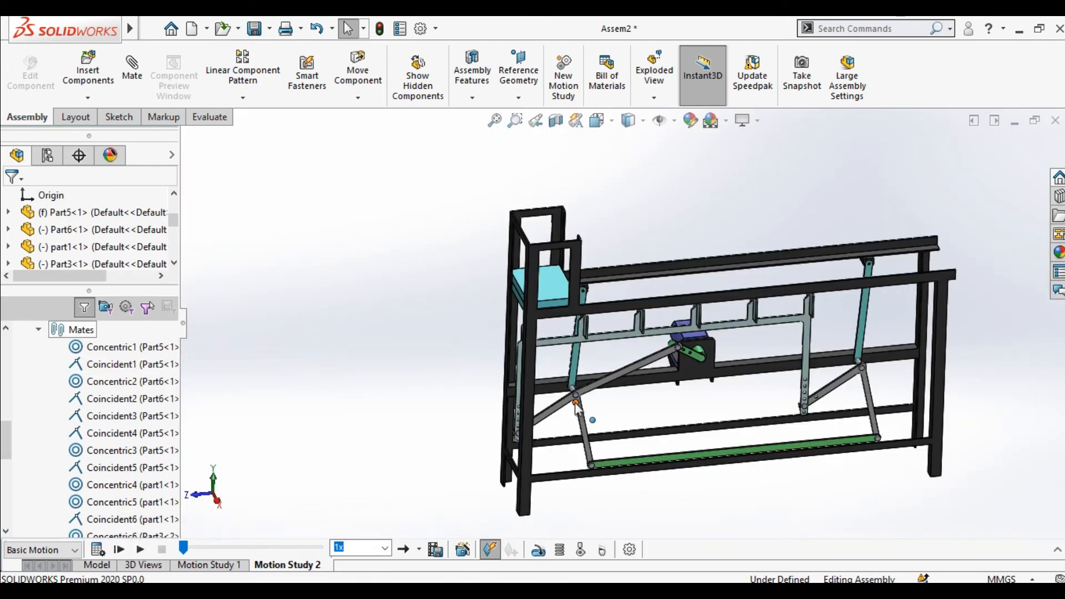
left_click(94, 549)
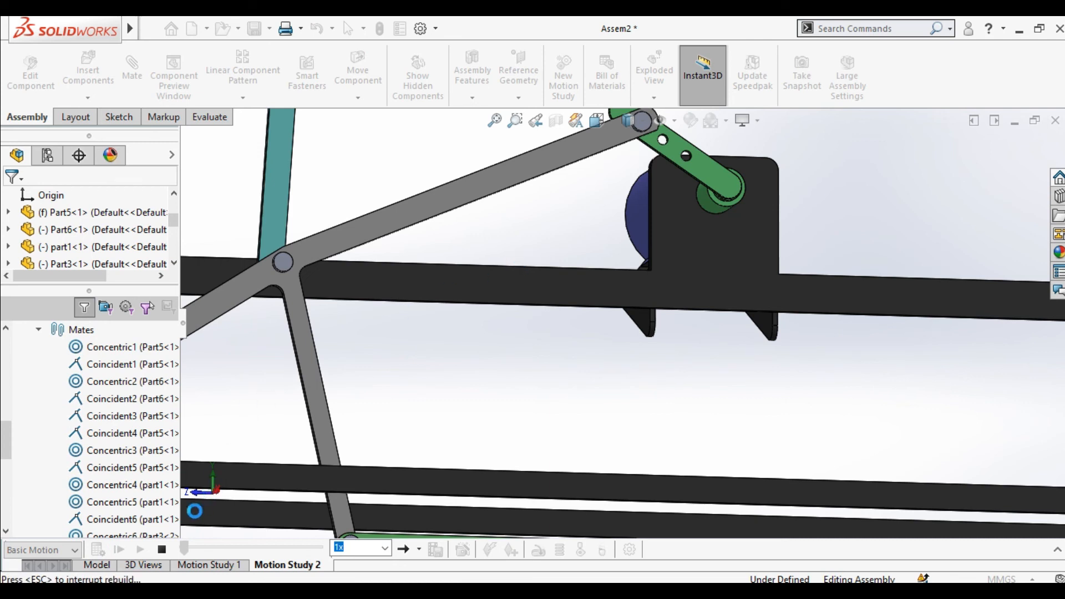
Step: Stop the running motion calculation in Assem2 and expand the timeline of Motion Study 2 in Assem1
left_click(162, 550)
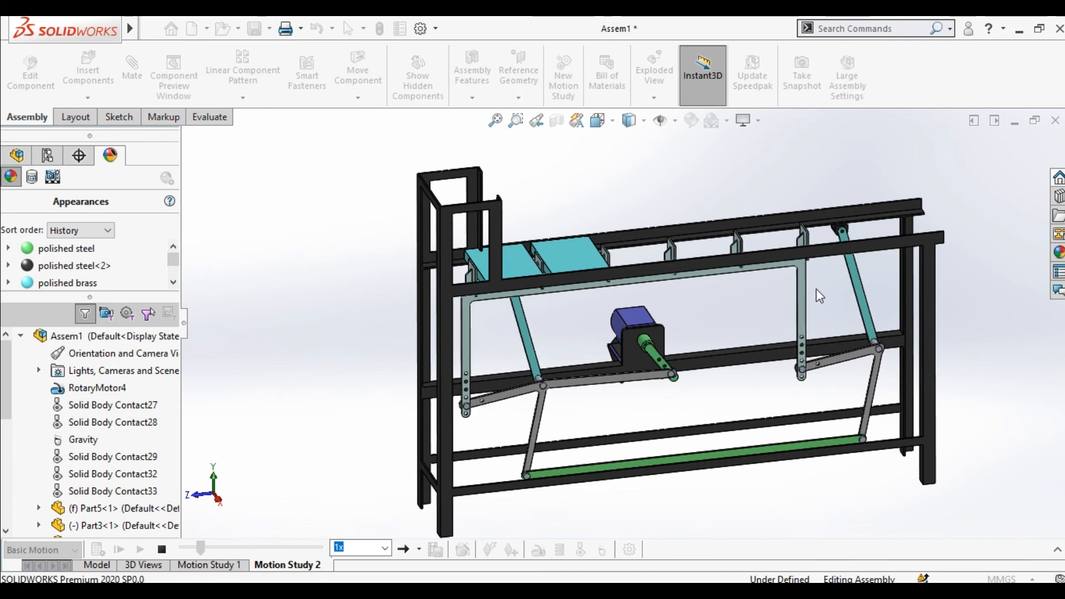
left_click(1056, 549)
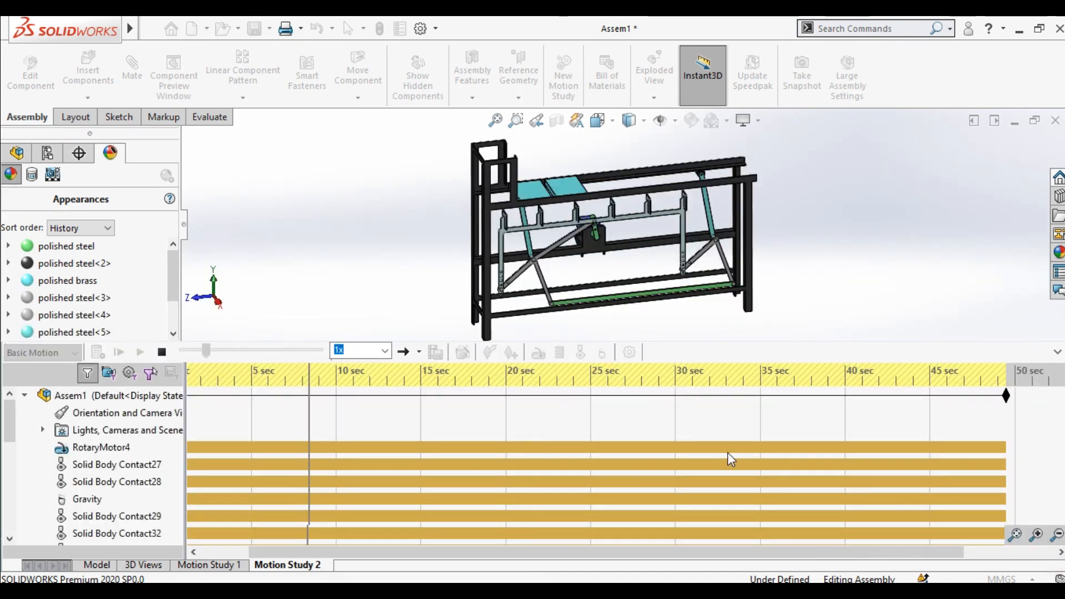
Step: Review the Assem1 study elements, highlighting gravity and Solid Body Contact27, 28, 29, 32 and 33 to see which parts each involves
scroll(237, 468, "down", 2)
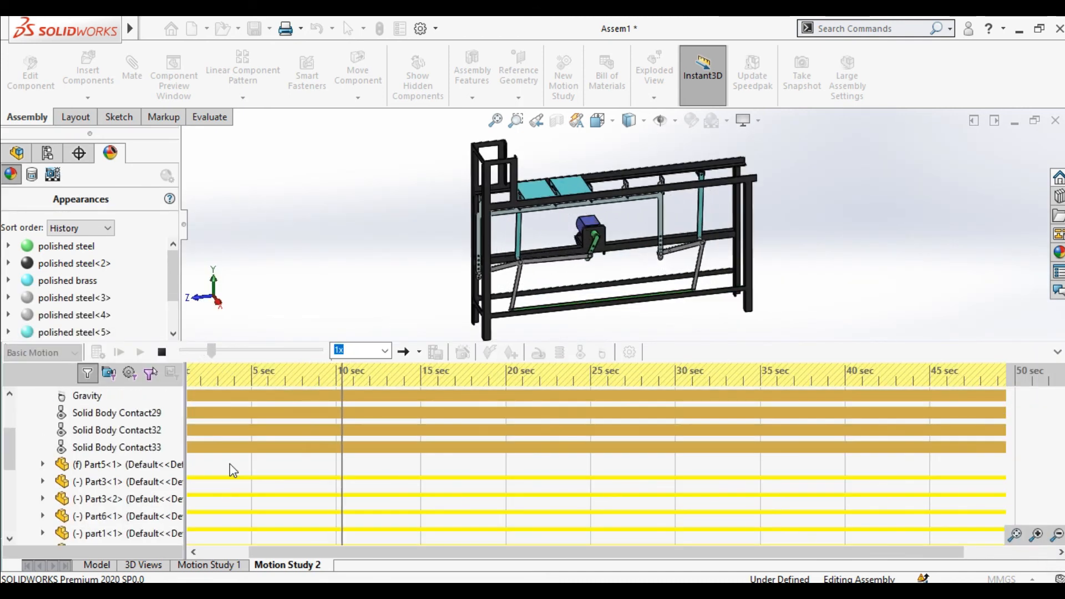
scroll(256, 466, "up", 2)
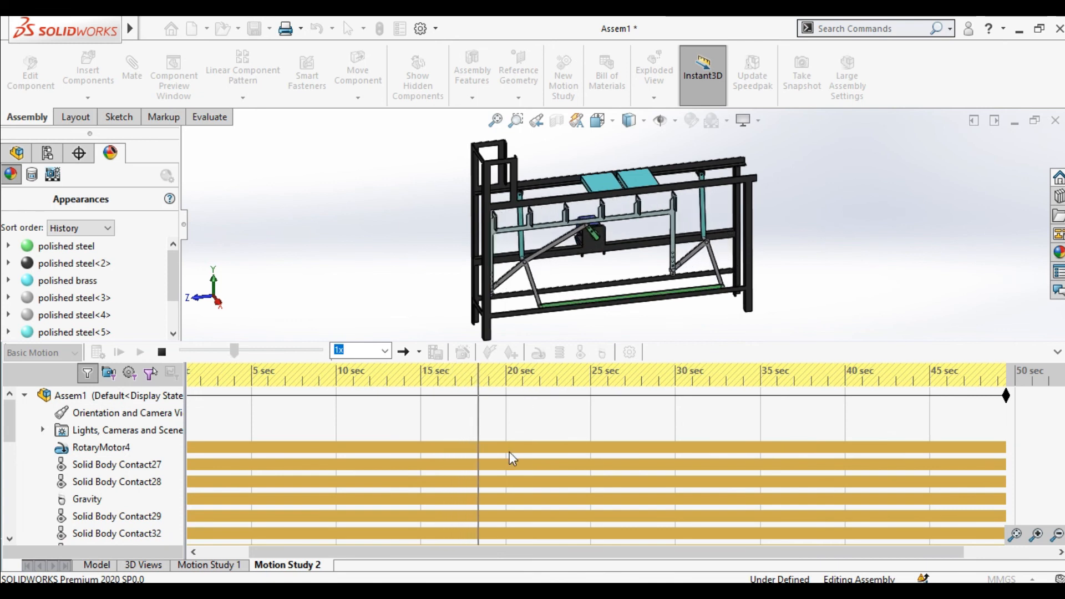
scroll(509, 451, "down", 1)
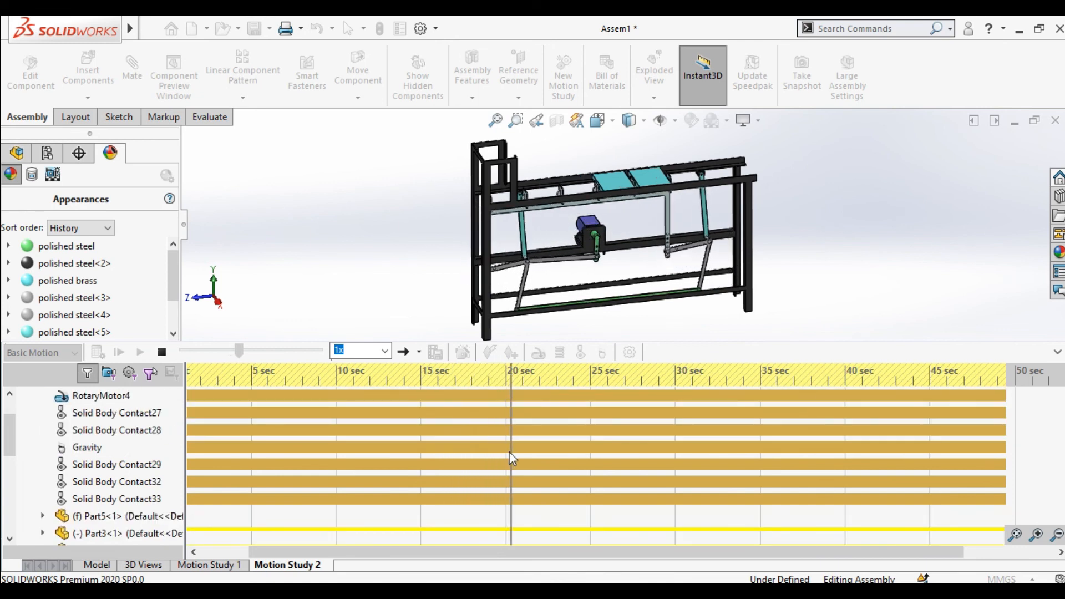
scroll(509, 458, "up", 1)
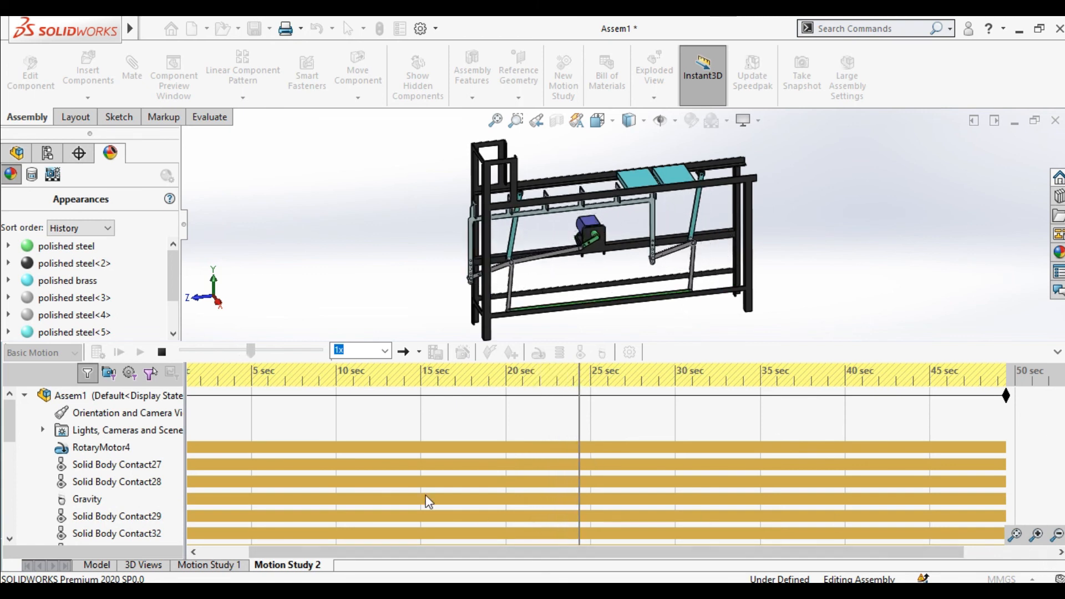
scroll(148, 470, "down", 1)
left_click(112, 414)
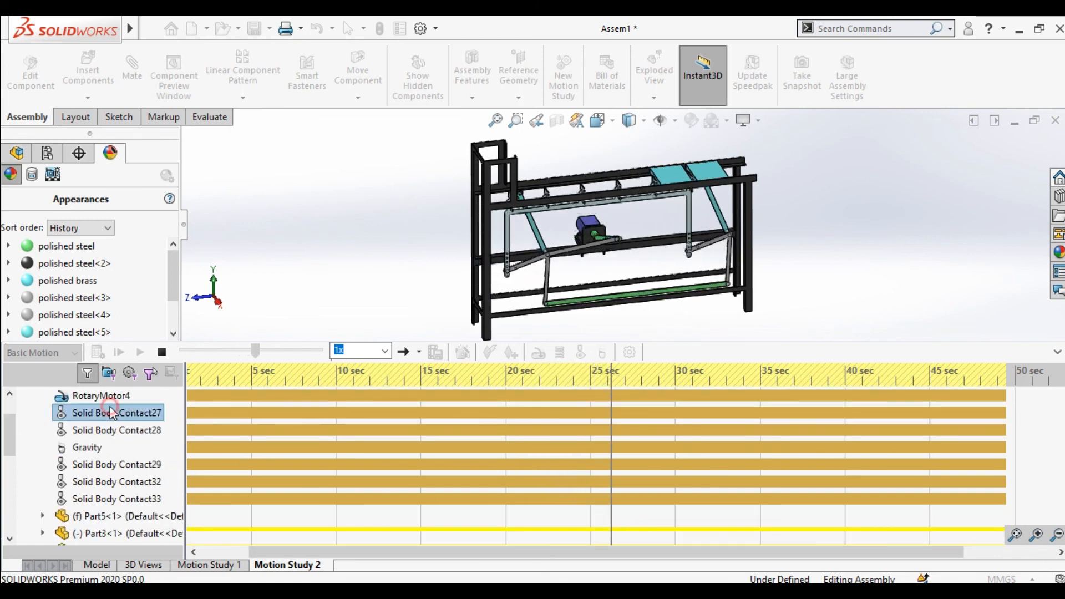
left_click(110, 431)
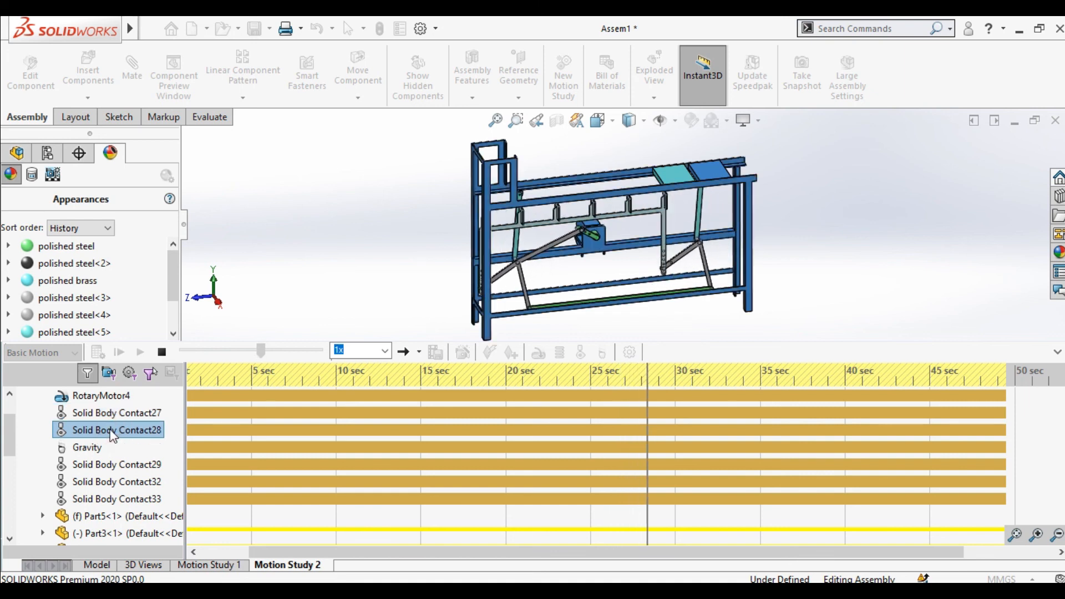
left_click(97, 448)
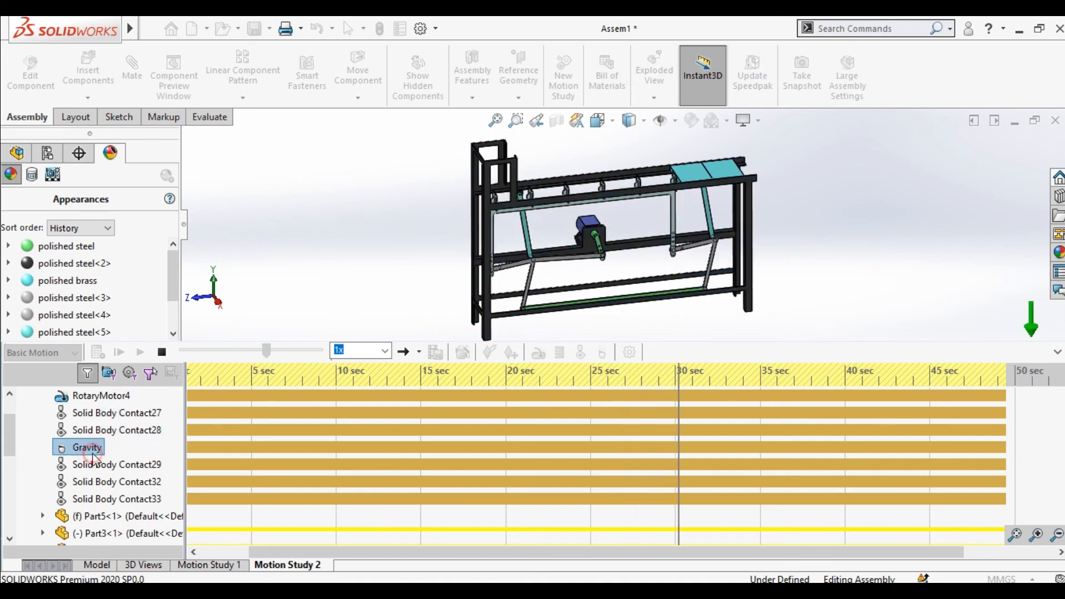
left_click(124, 467)
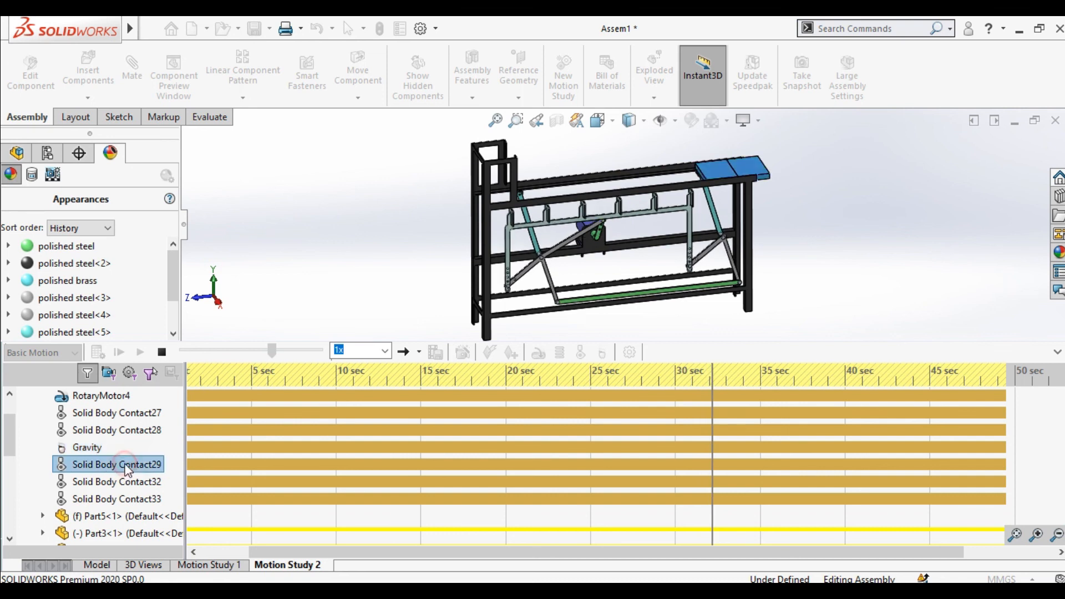
left_click(127, 481)
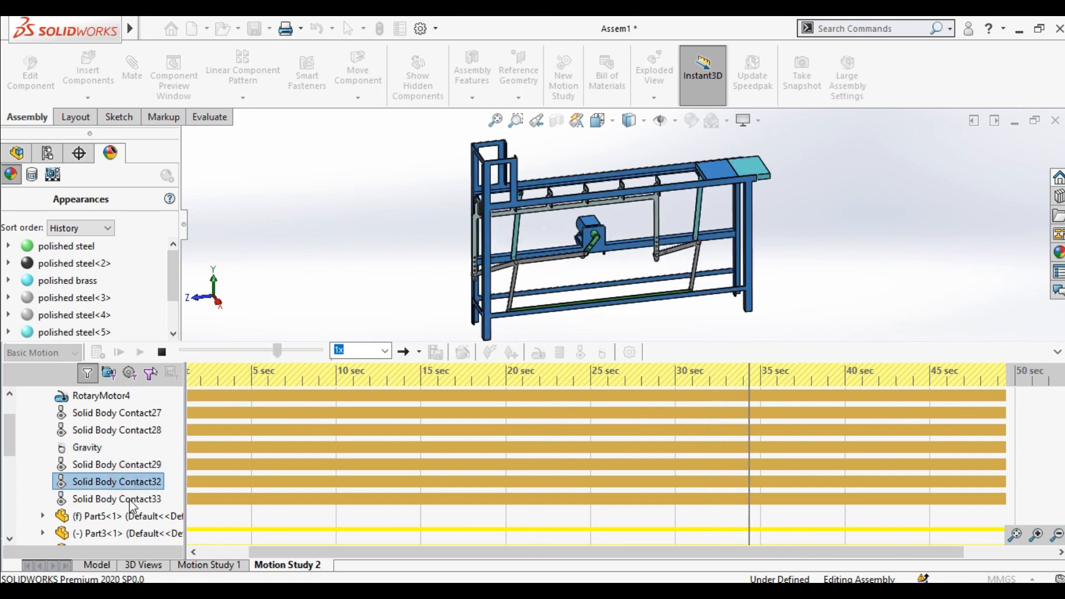
left_click(131, 499)
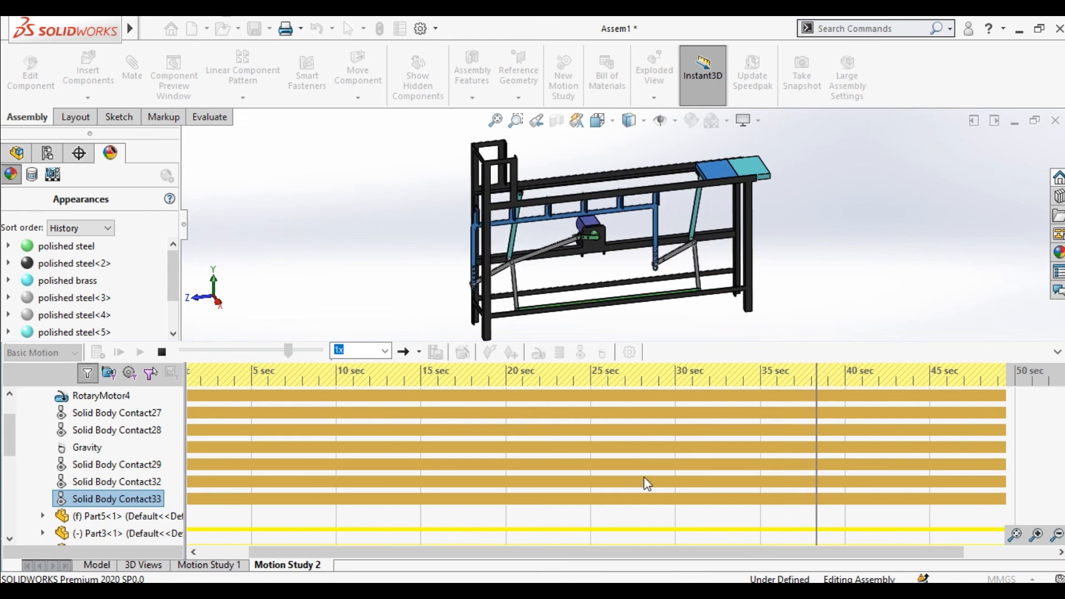
Step: Examine the motion bars of the components and mates in the timeline while the study runs to its end
scroll(111, 471, "down", 5)
scroll(109, 476, "down", 1)
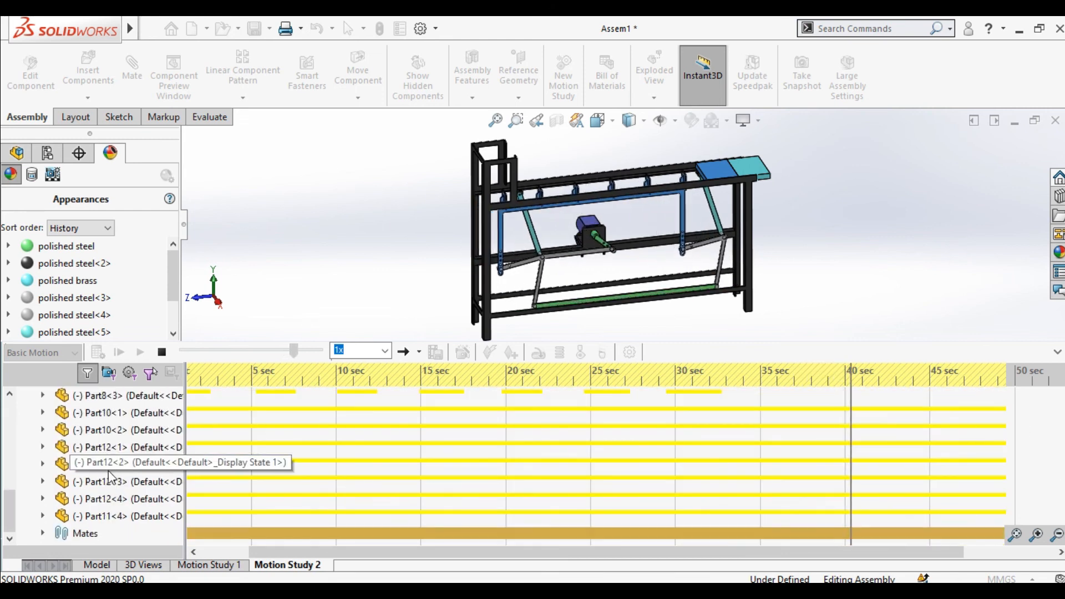
scroll(178, 458, "up", 3)
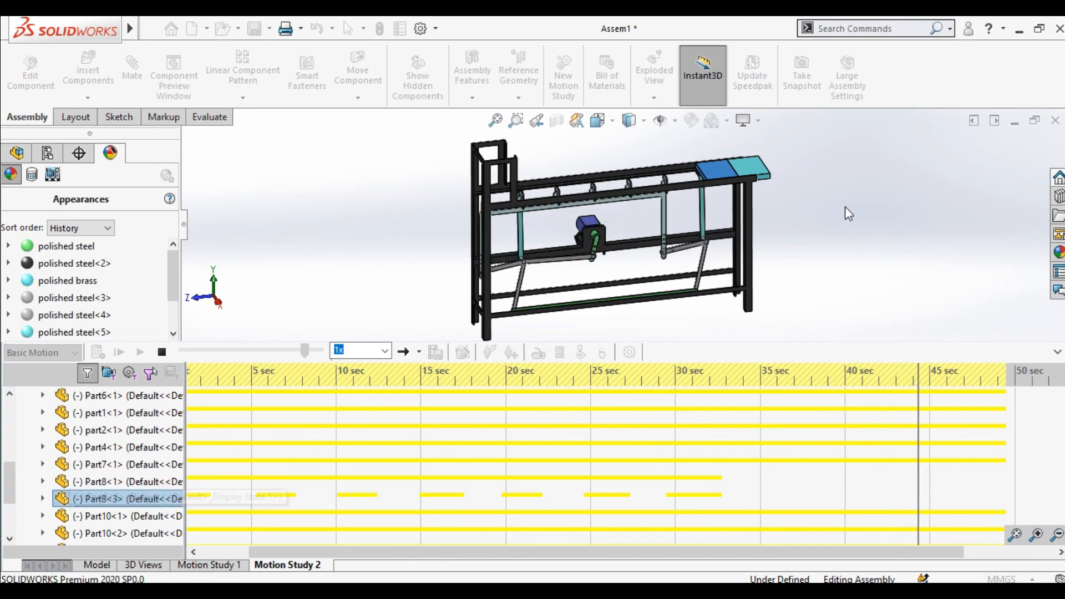
scroll(704, 455, "up", 3)
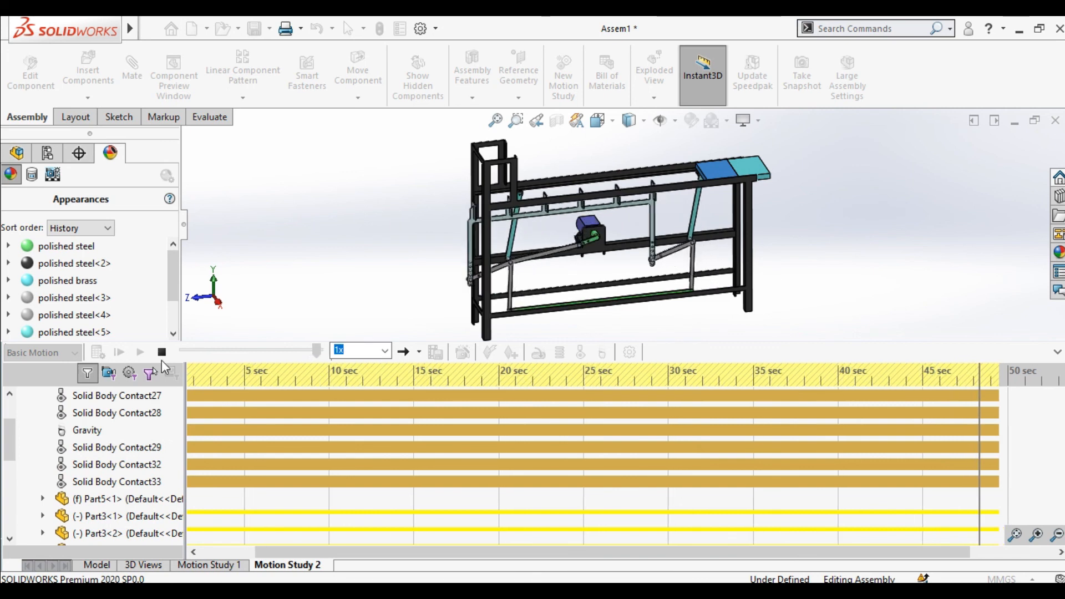
Step: Return the Assem1 study time to 0 sec and collapse the timeline to show the conveyor at its start position
left_click_drag(316, 350, 185, 349)
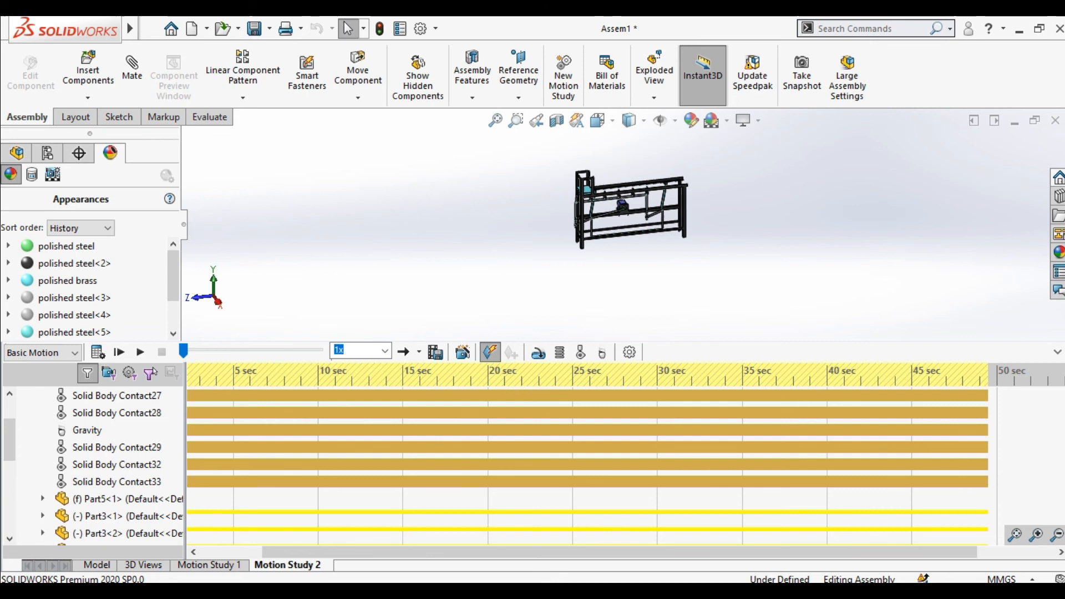
left_click(1058, 352)
scroll(715, 263, "down", 5)
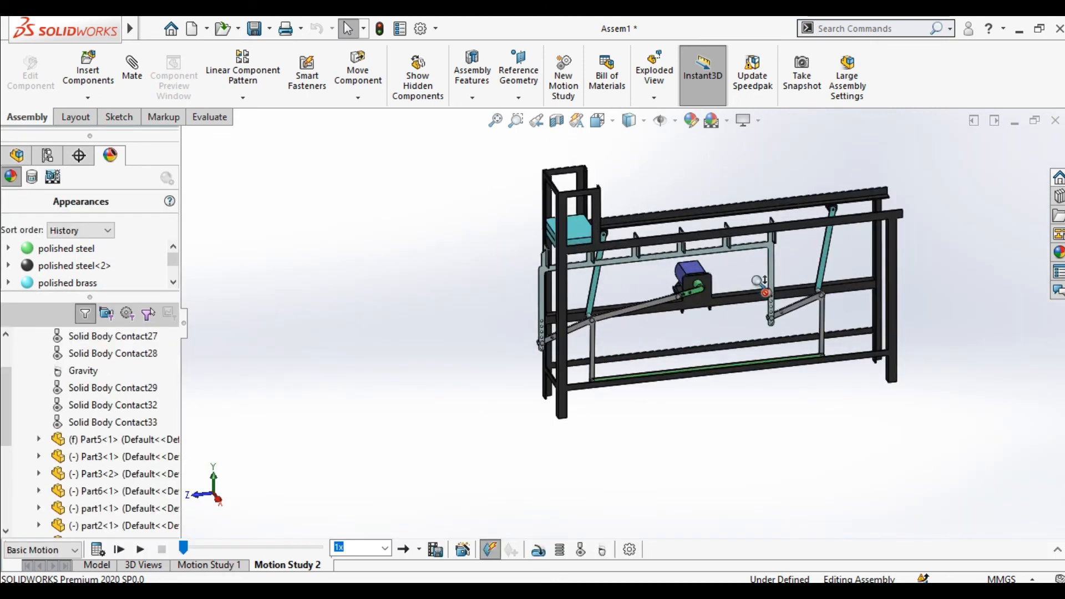
middle_click_drag(716, 264, 638, 318)
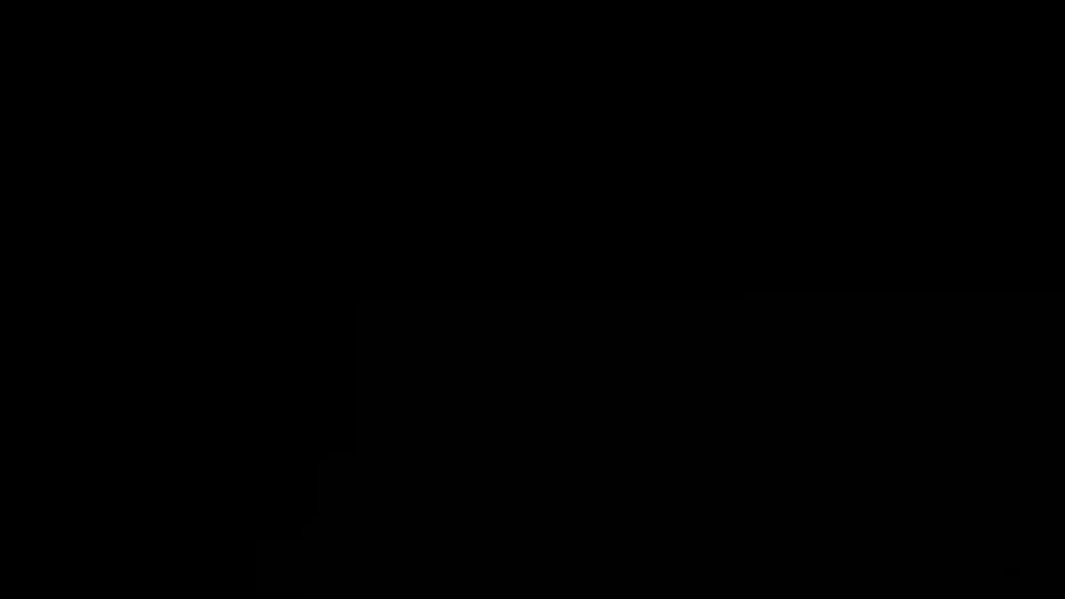